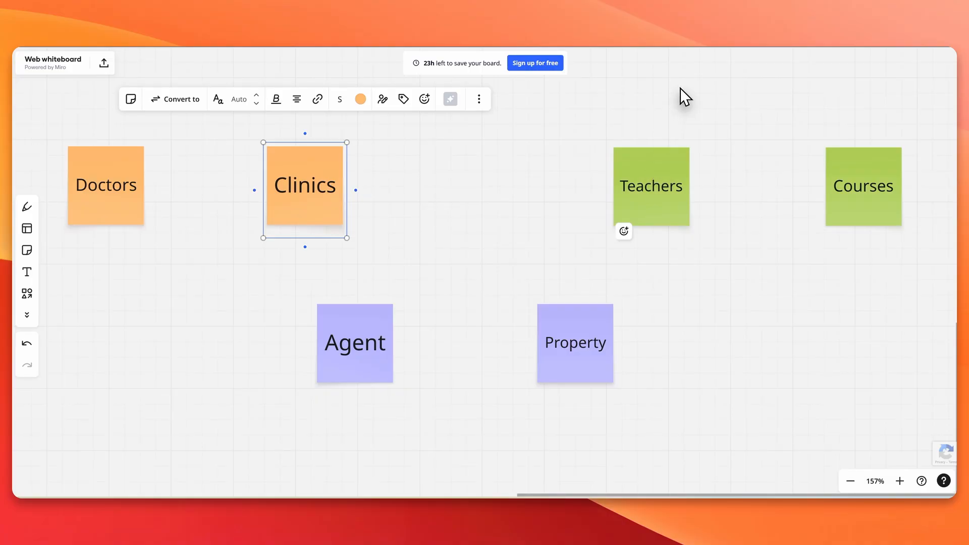
Step: Draw freehand arrows linking Doctors to Clinics and back again
click(661, 170)
click(839, 183)
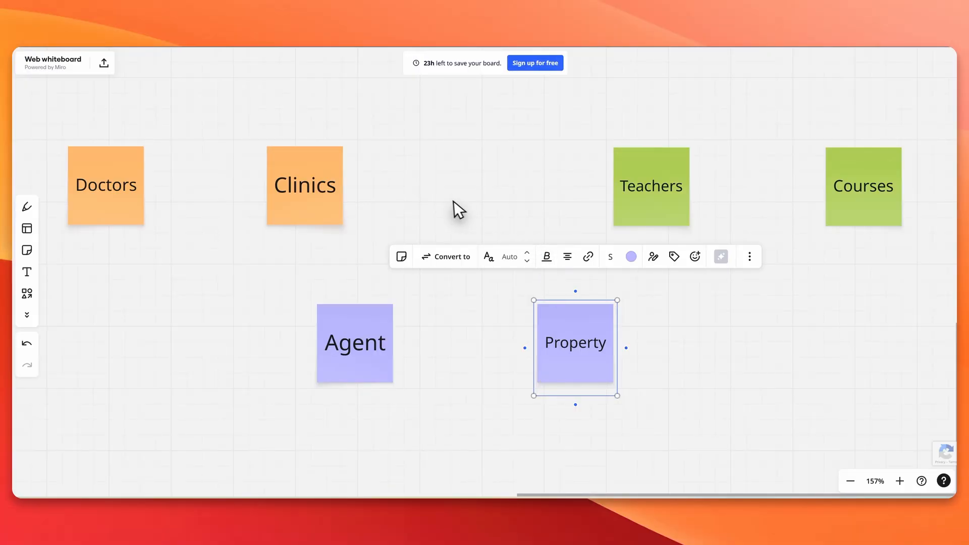
drag(455, 208, 520, 223)
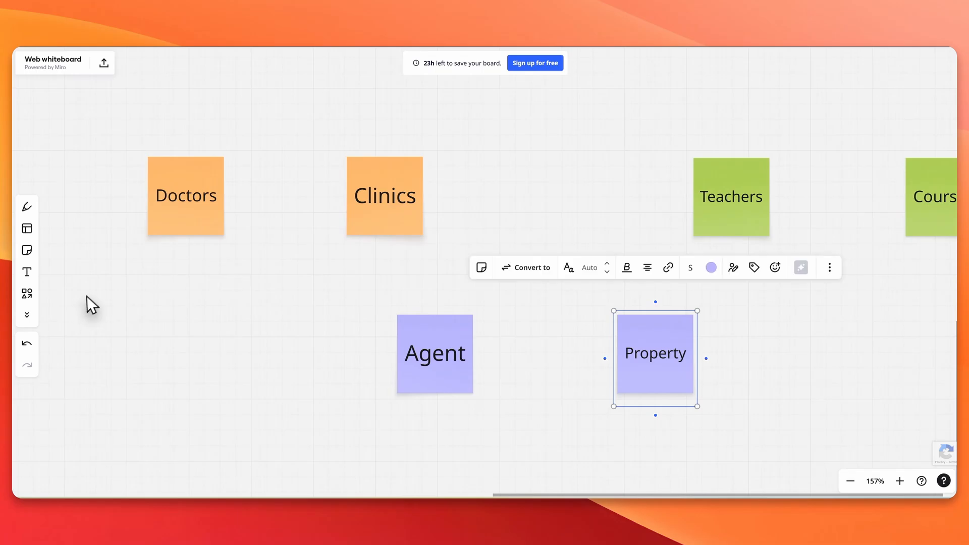
click(26, 207)
mouse_move(178, 239)
mouse_down()
mouse_move(298, 262)
mouse_move(333, 230)
mouse_move(334, 242)
mouse_up()
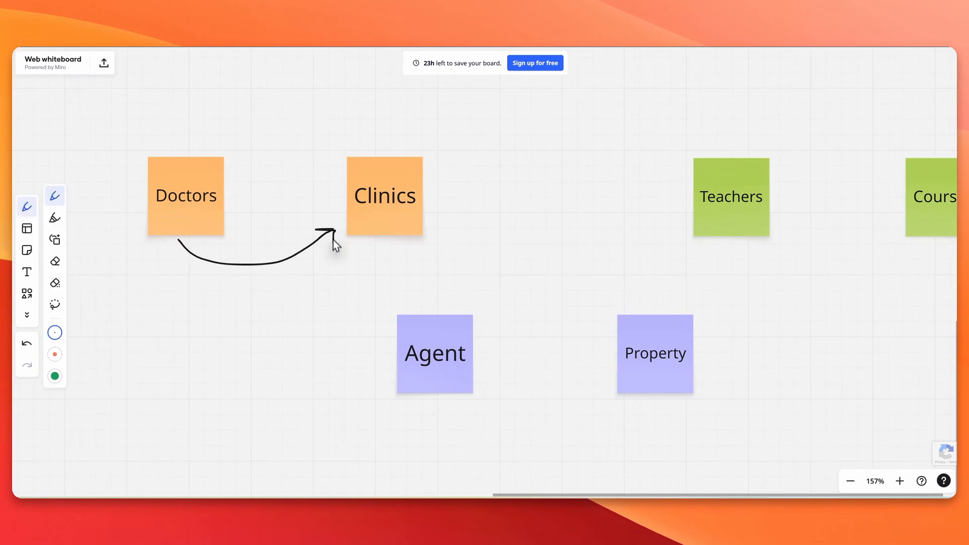
mouse_move(365, 147)
mouse_down()
mouse_move(298, 129)
mouse_move(220, 150)
mouse_move(245, 161)
mouse_up()
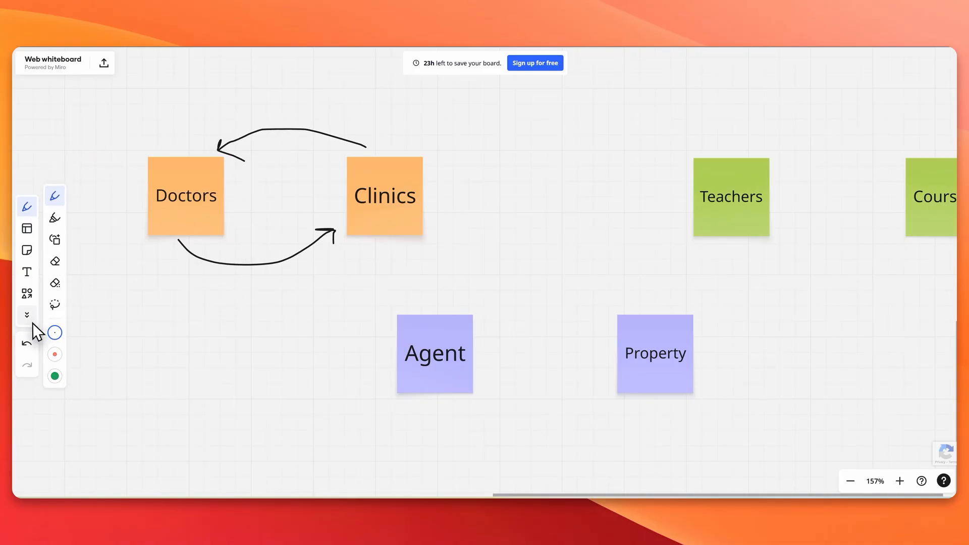
Step: Place a copy of the Clinics sticky note below Doctors
click(32, 290)
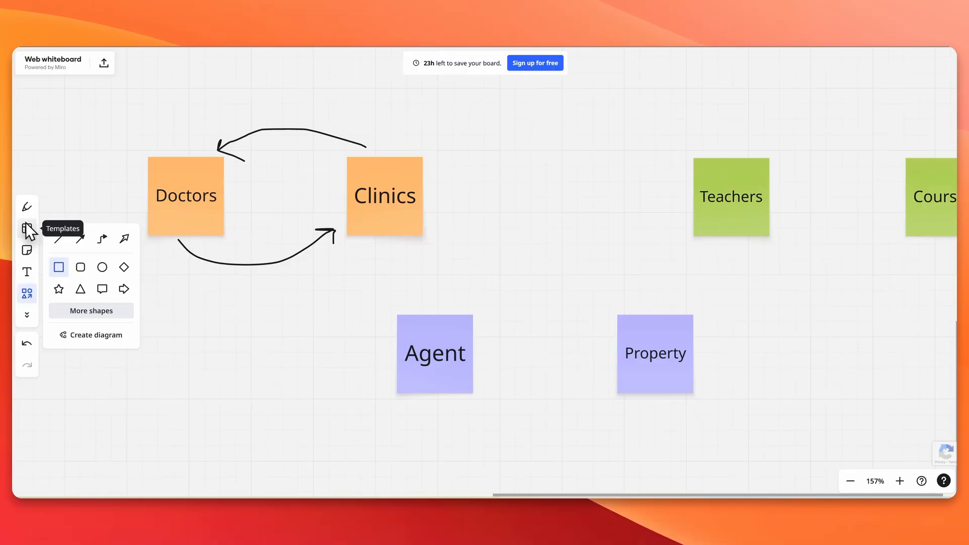
key(Escape)
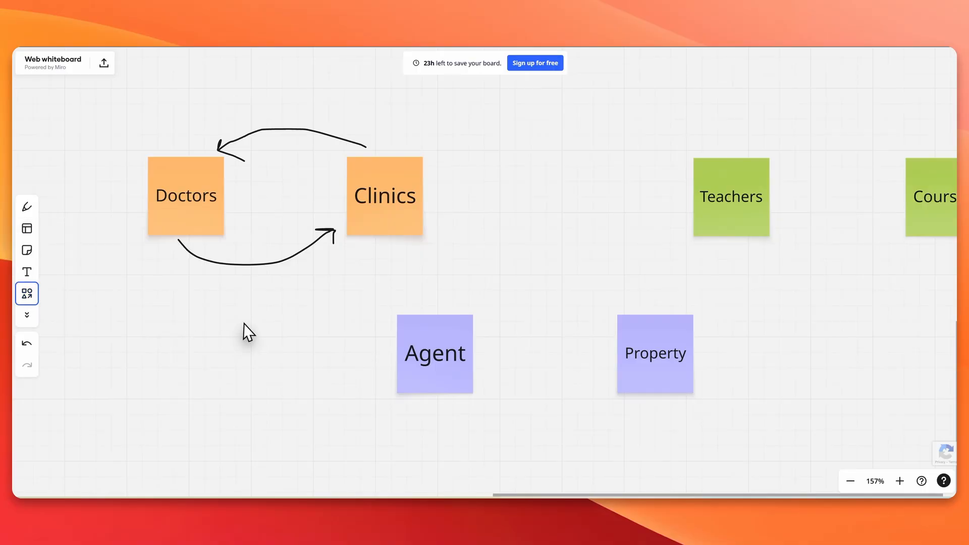
click(200, 219)
click(373, 225)
drag(367, 251, 286, 375)
Step: Draw a freehand arrow from Doctors to the lower Clinics note
click(191, 219)
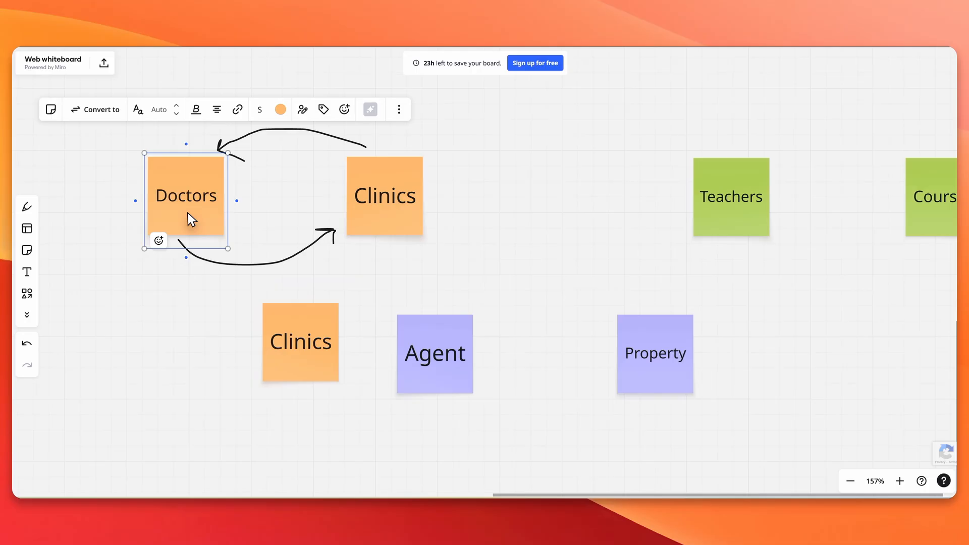
click(26, 207)
drag(165, 252, 241, 343)
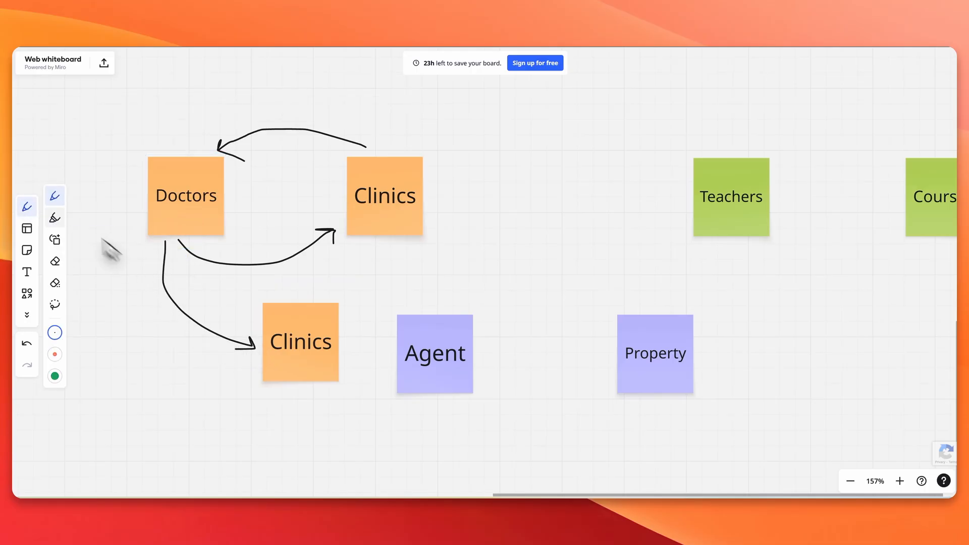
key(Escape)
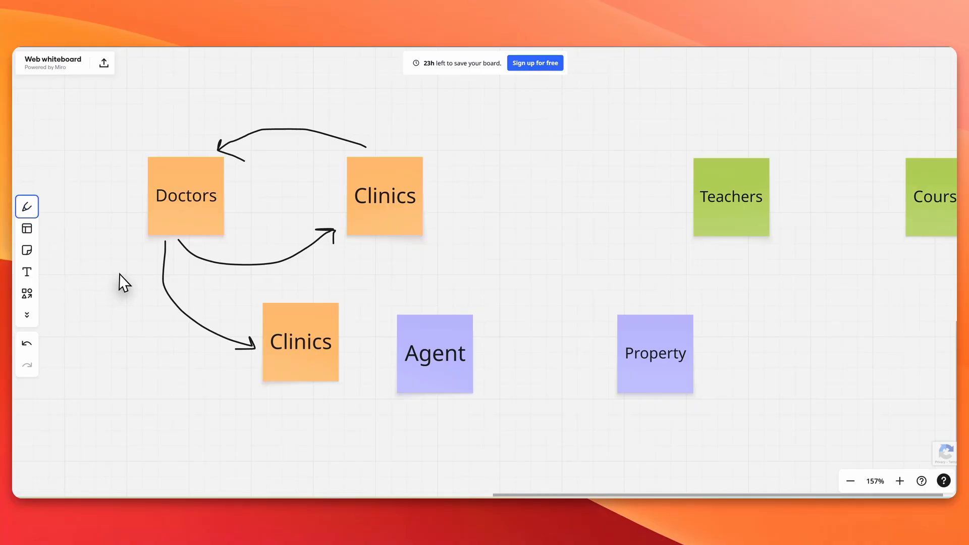
Step: Zoom out and pan the board to center the pink 'pure functionality tutorial' note
scroll(550, 223, right, 5)
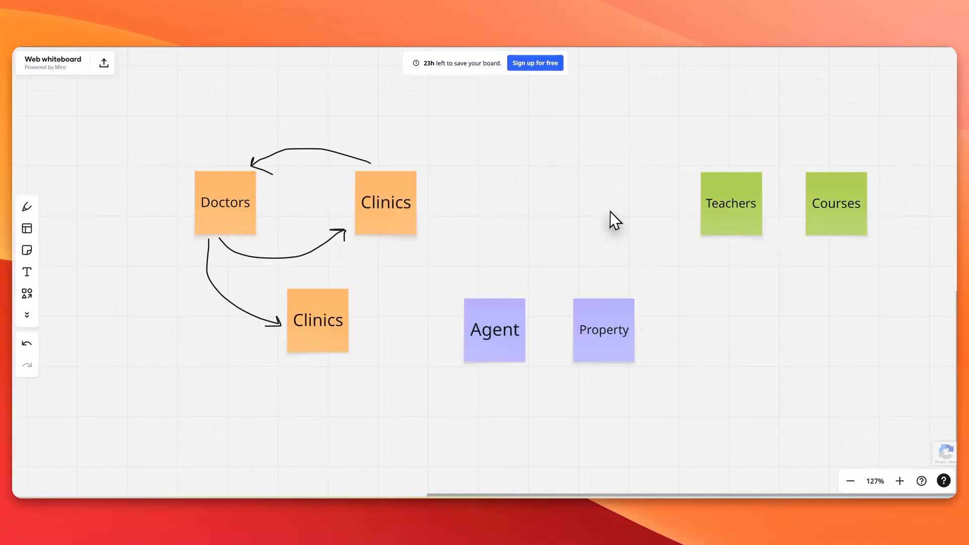
scroll(610, 211, down, 5)
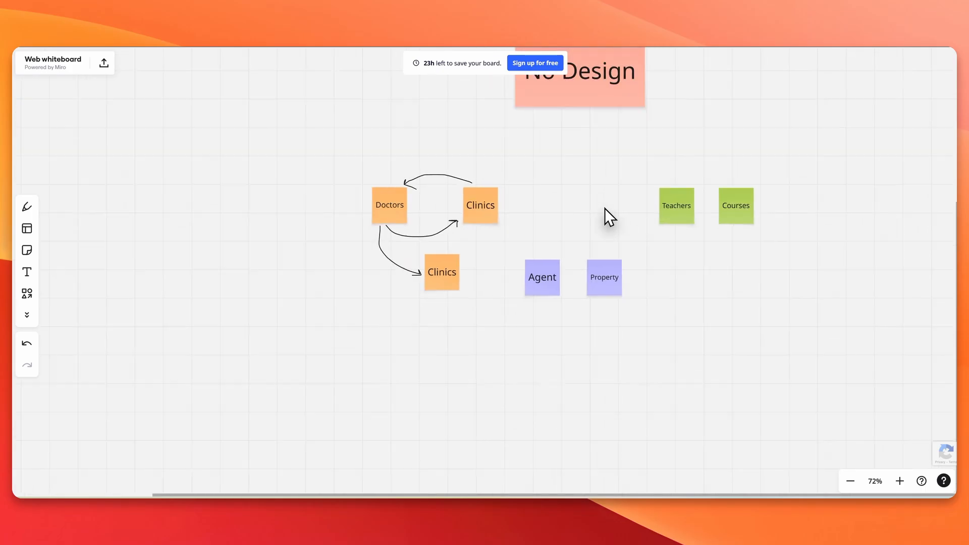
scroll(606, 174, up, 5)
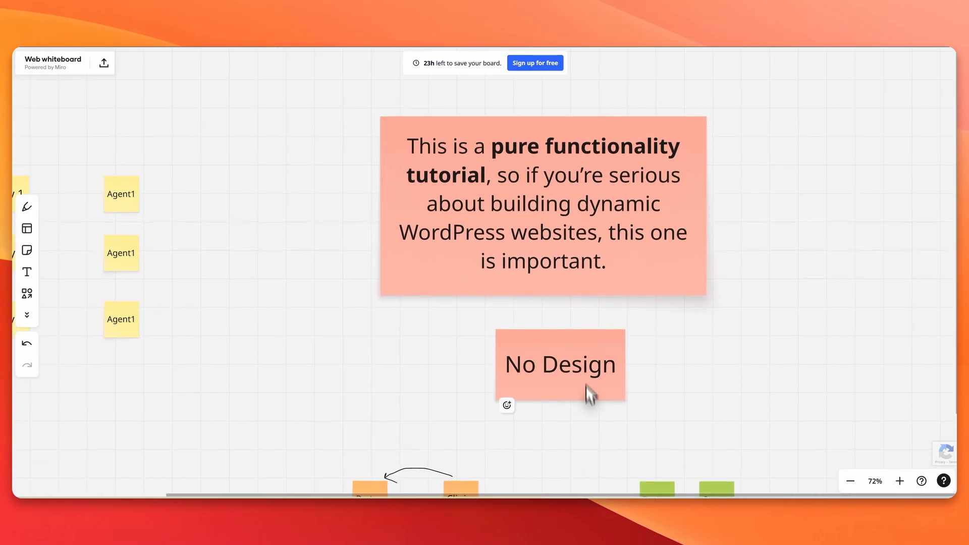
scroll(583, 350, up, 2)
scroll(579, 353, up, 3)
scroll(585, 374, up, 4)
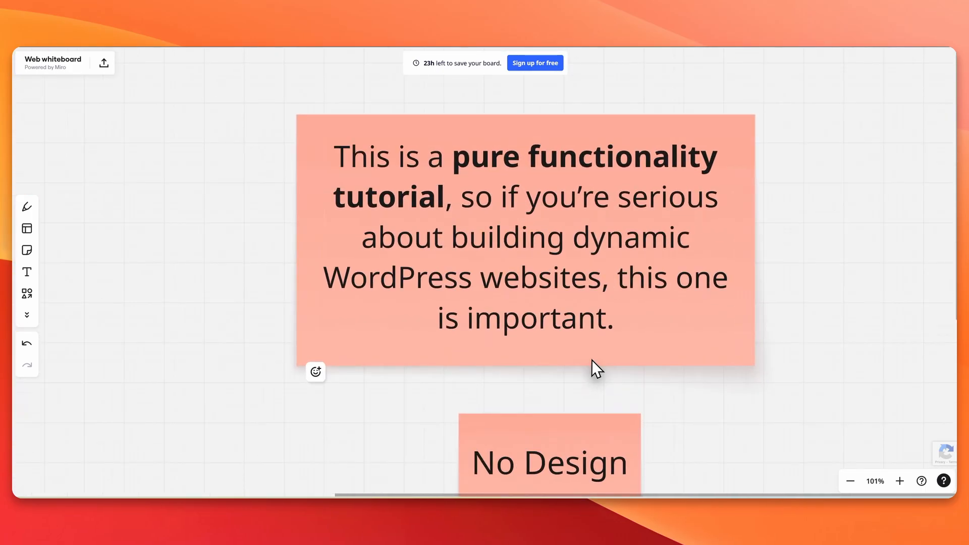
drag(593, 297, 593, 389)
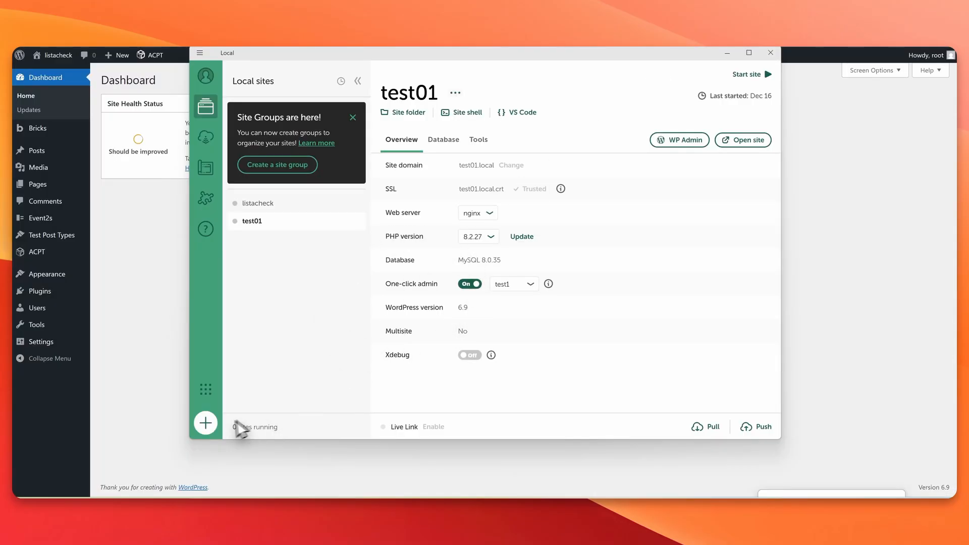
Step: Start a new Local site named realestateone with the default environment
click(207, 423)
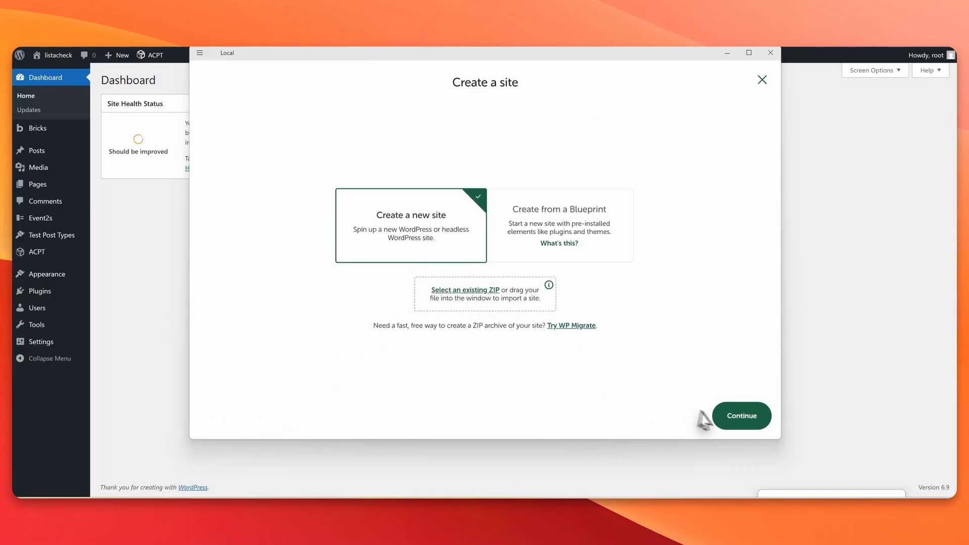
click(743, 419)
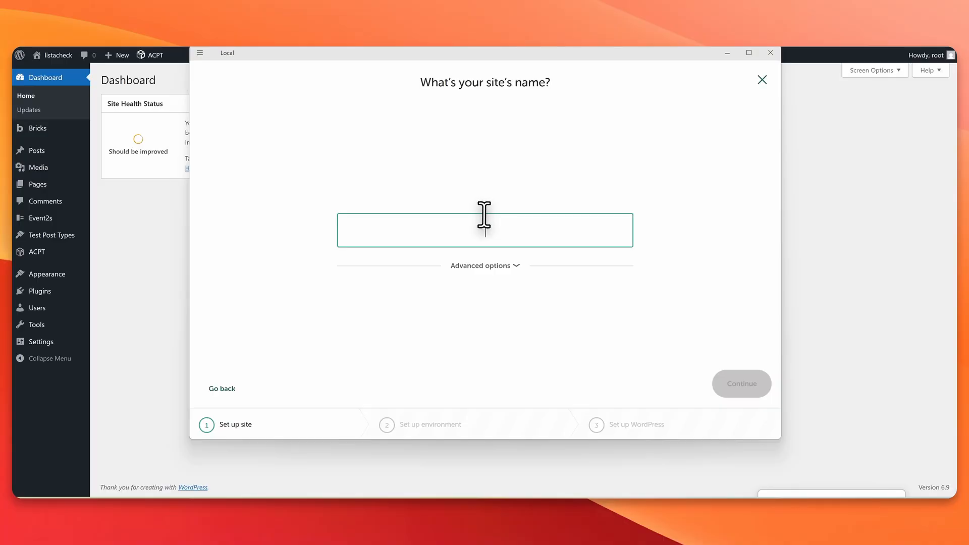
text(realestateone)
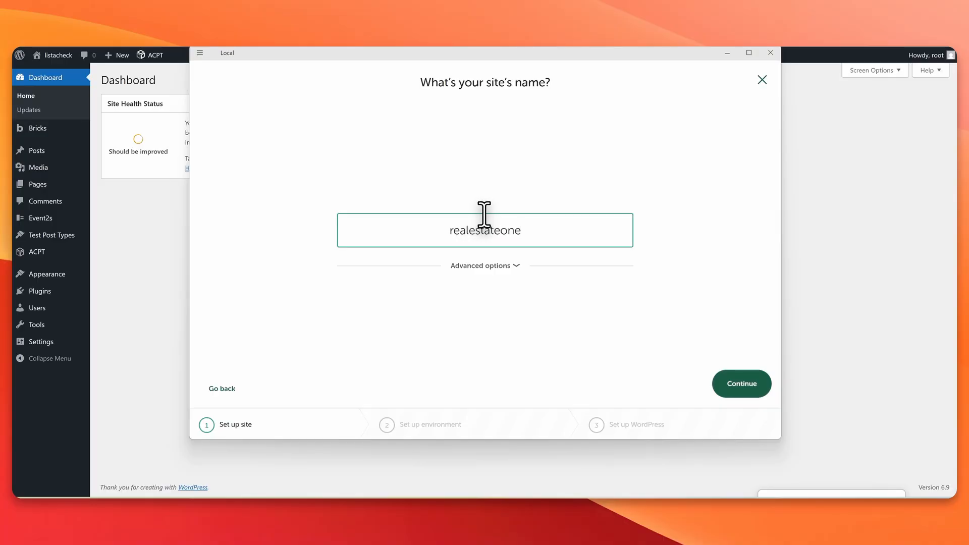
click(749, 382)
click(742, 383)
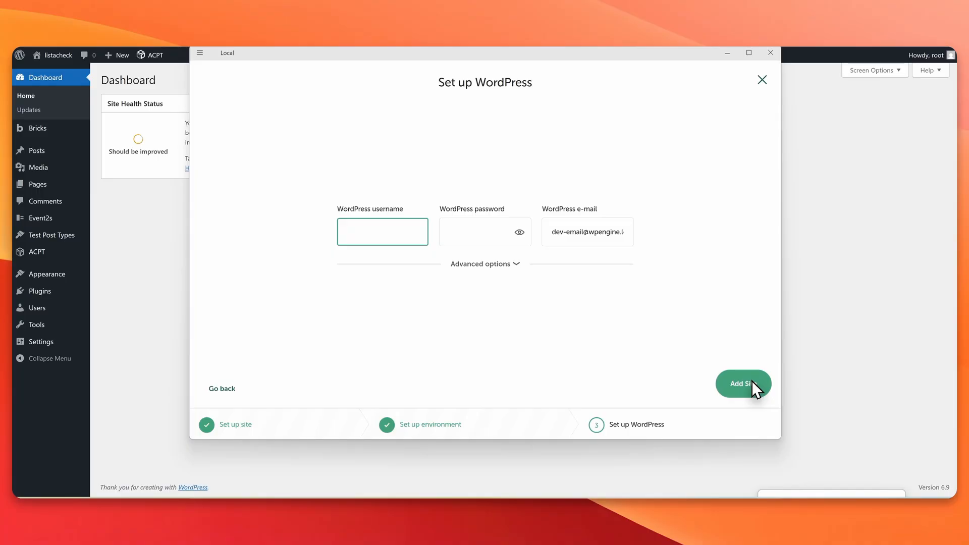
Step: Fill in the admin credentials, add the site, and turn on one-click admin
text(root)
key(Tab)
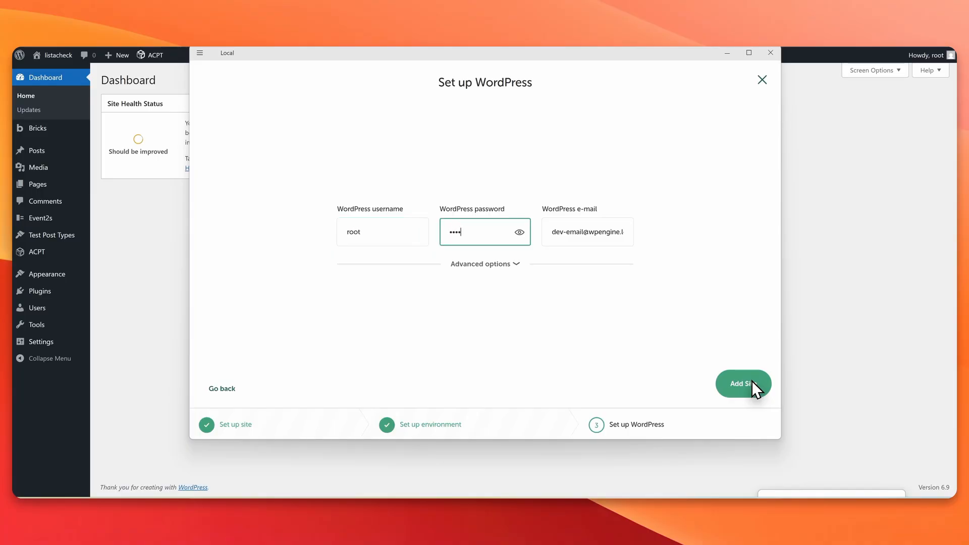
triple_click(578, 231)
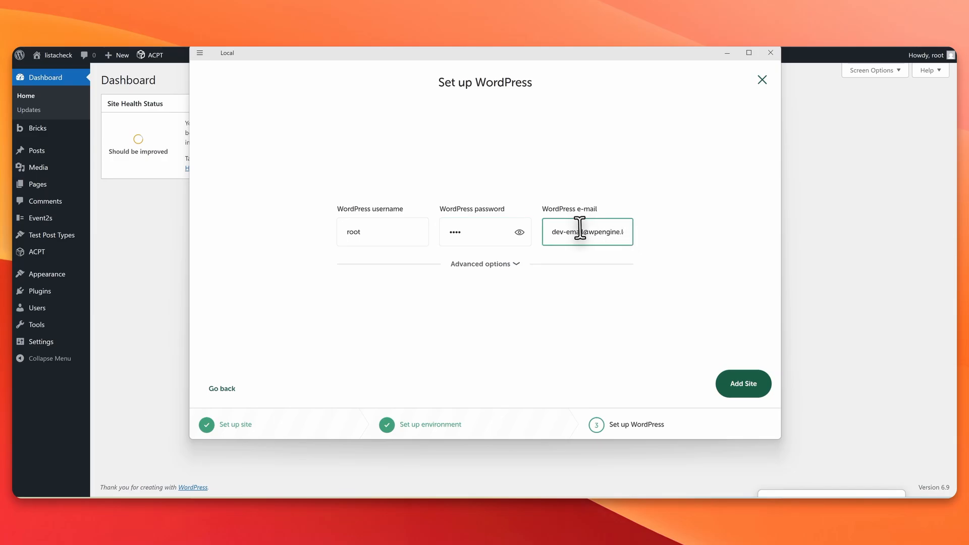
click(742, 390)
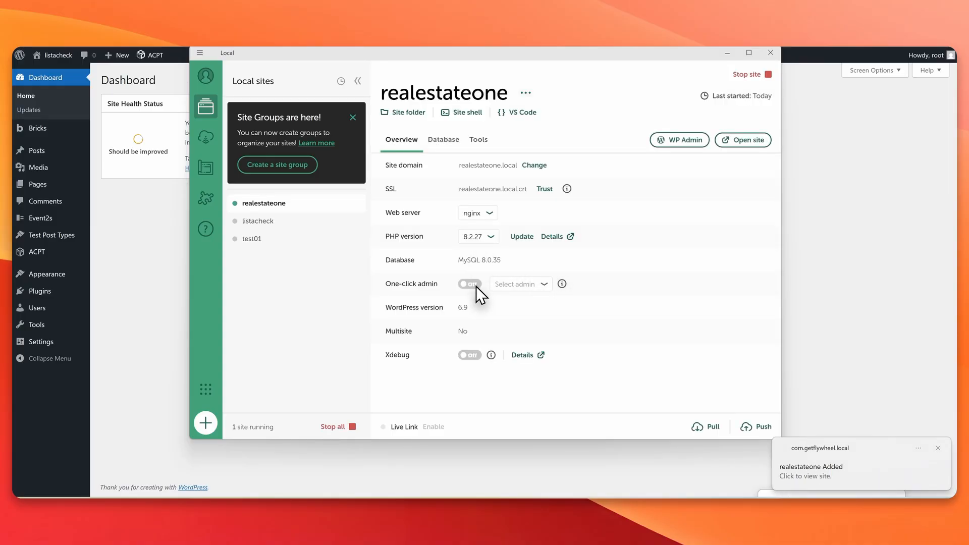
click(474, 285)
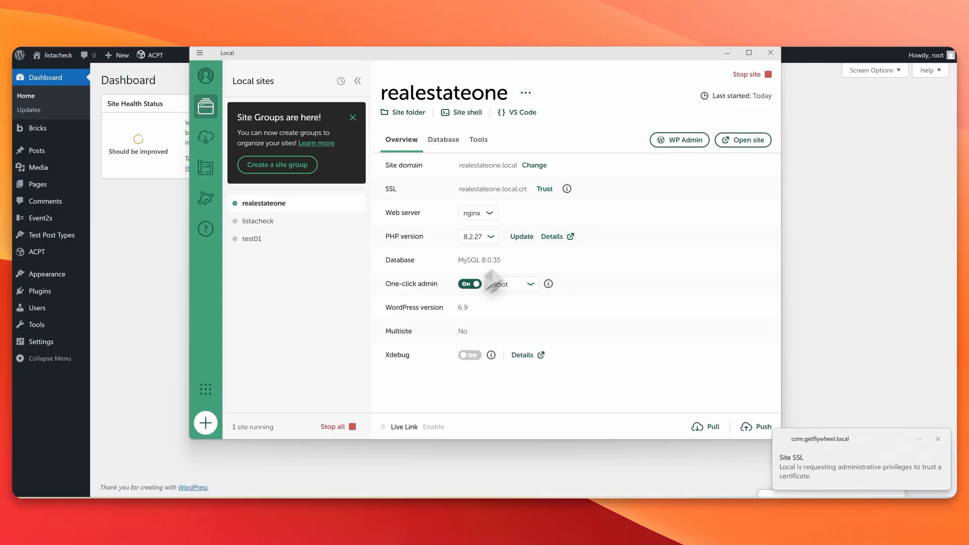
Step: In the new site's admin, hide all dashboard widgets and the Welcome panel
click(674, 139)
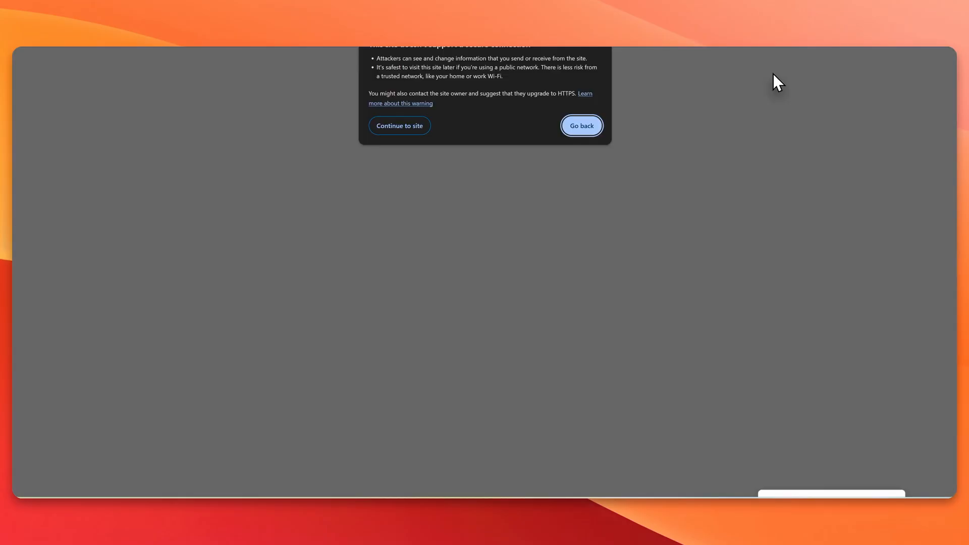
click(399, 125)
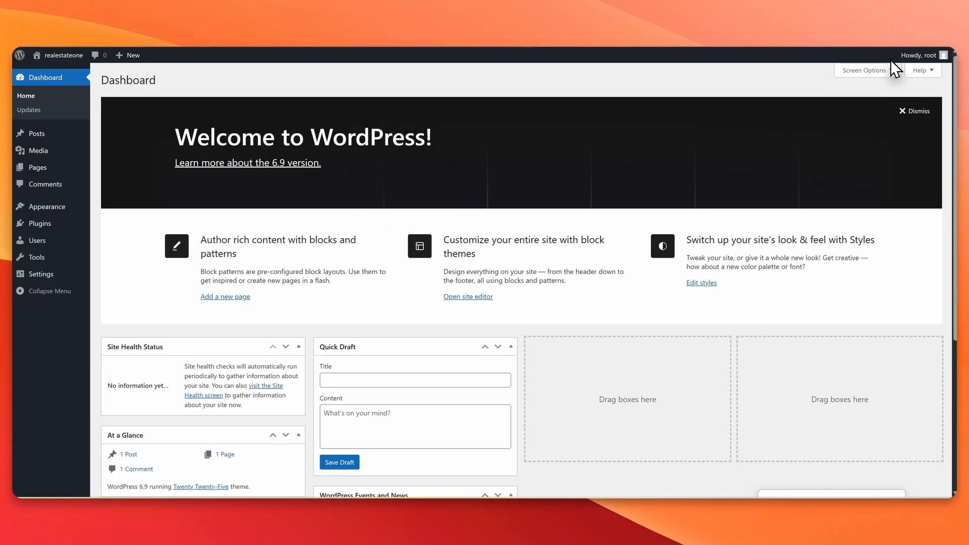
click(873, 70)
click(168, 115)
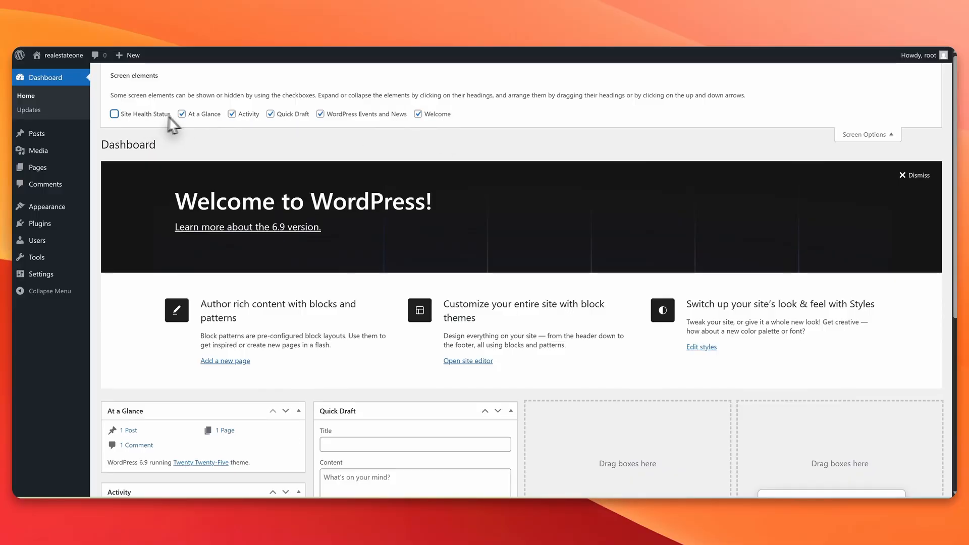
click(181, 114)
click(232, 114)
click(271, 115)
click(320, 114)
click(418, 115)
click(878, 134)
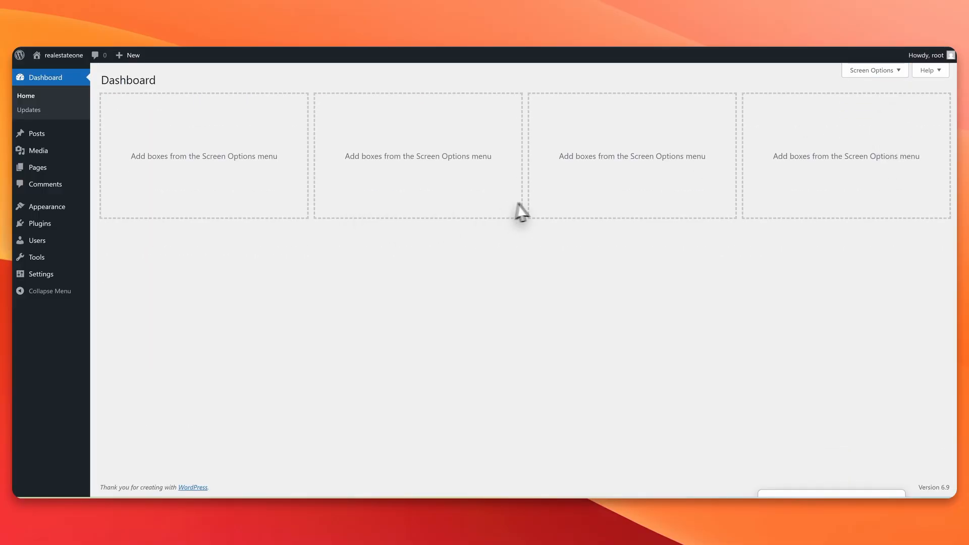
Step: Upload acpt-v2.0.48.zip as a plugin, install it and activate ACPT
mouse_move(41, 223)
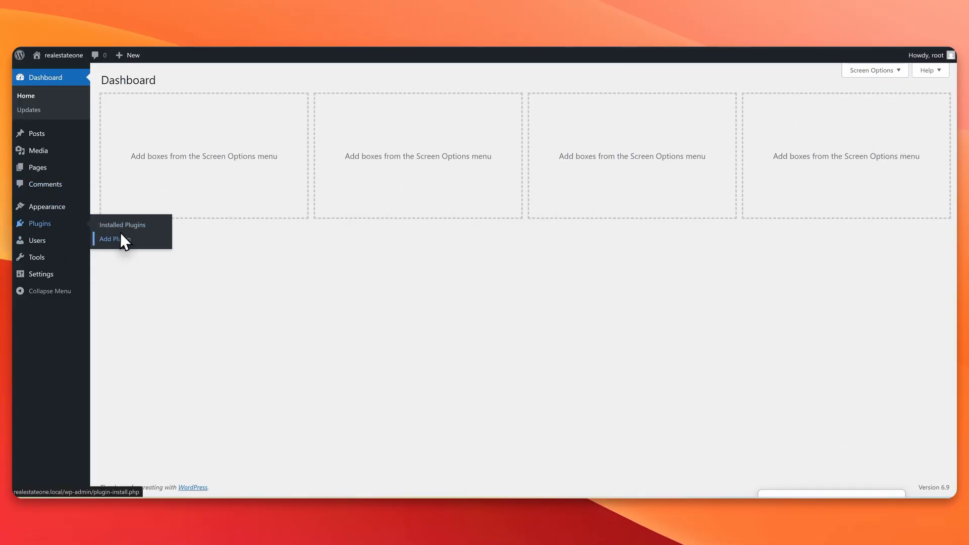
click(161, 241)
click(814, 125)
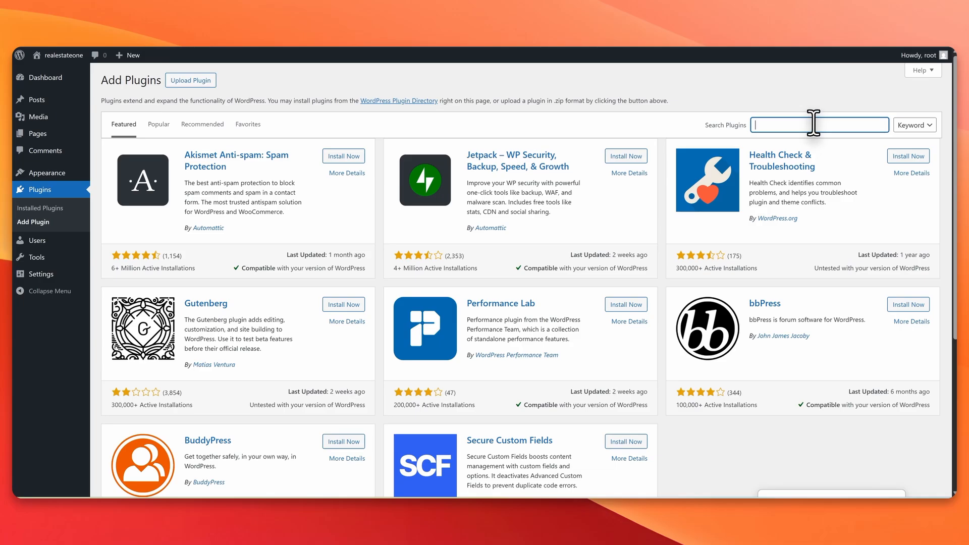
click(190, 80)
click(470, 169)
key(Return)
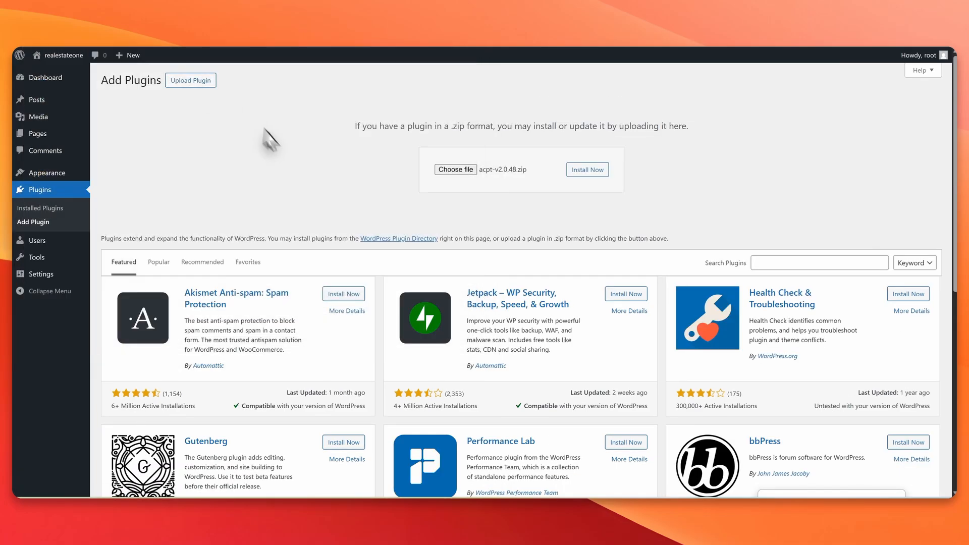
click(583, 176)
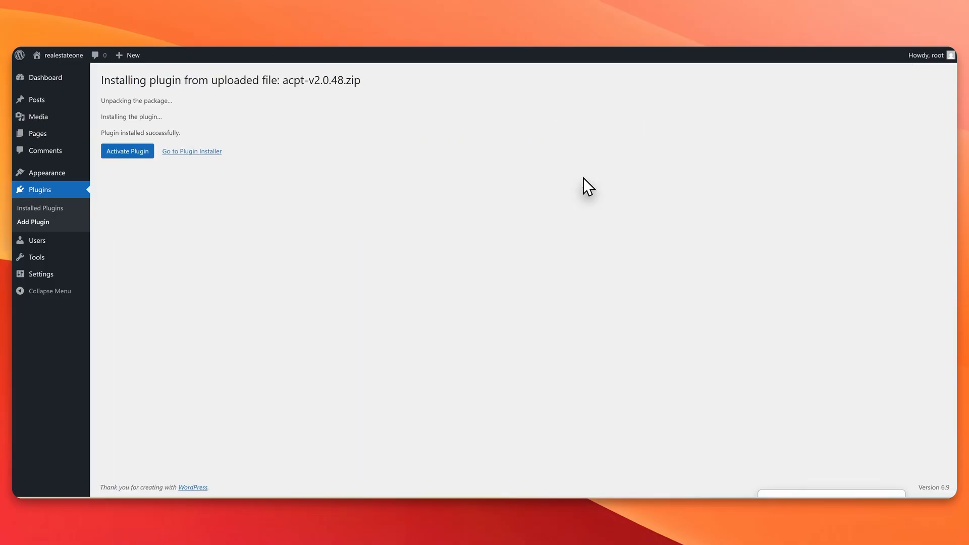
click(117, 154)
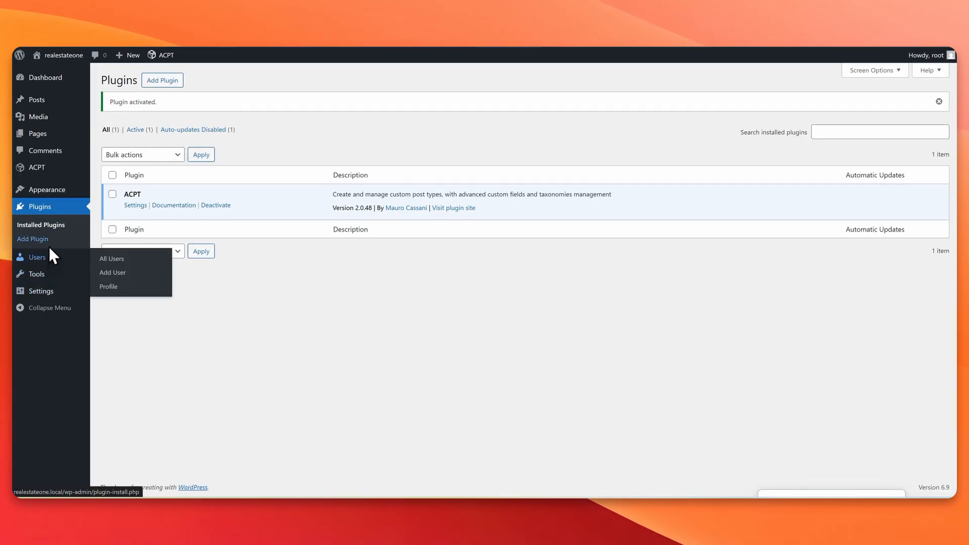
Step: Choose bricks.2.1.4.zip from the Bricks Builder folder as a theme upload
click(104, 191)
click(195, 81)
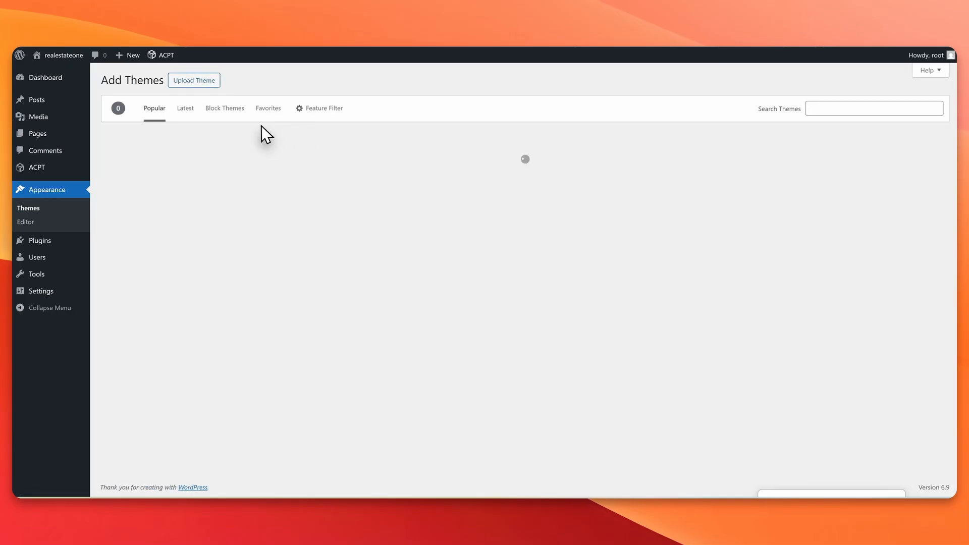
click(195, 80)
click(459, 170)
key(alt+Up)
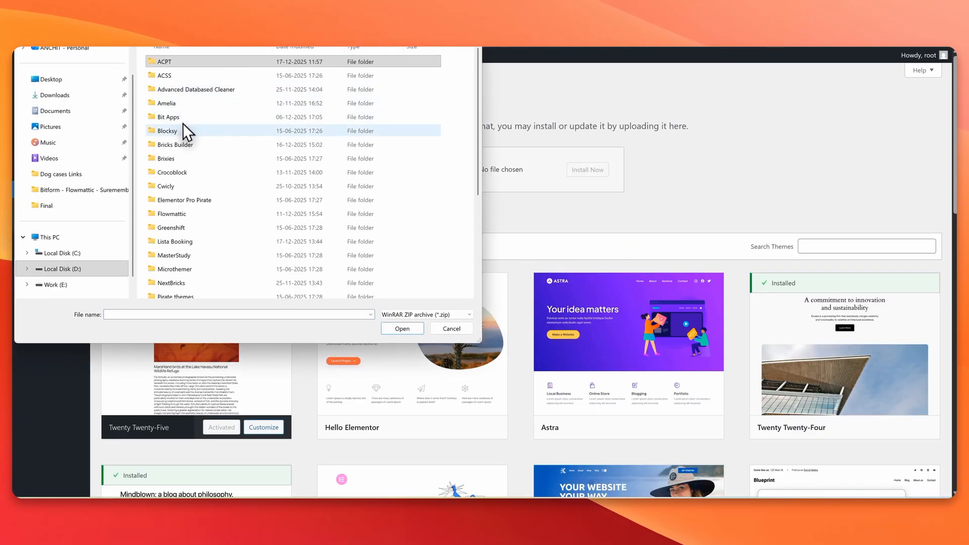
double_click(184, 128)
click(192, 64)
double_click(192, 66)
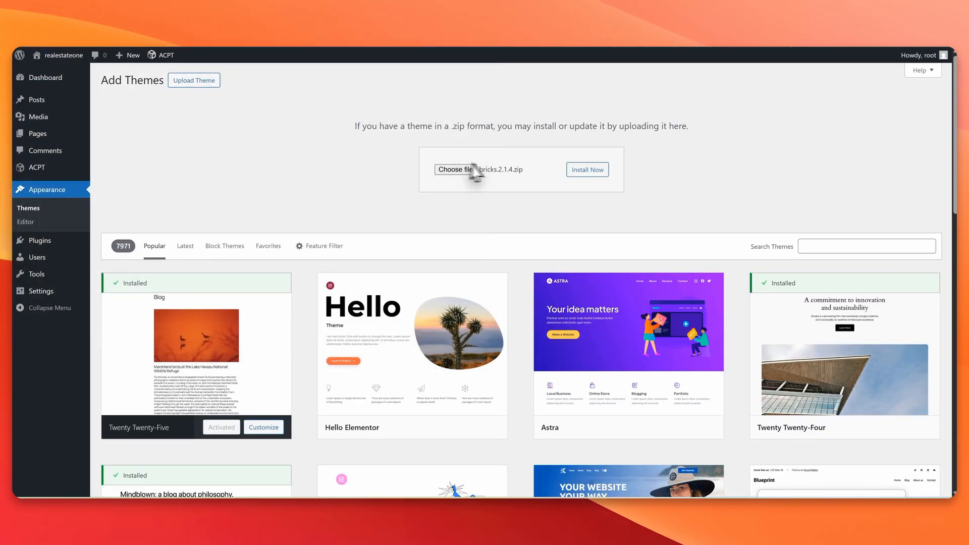
Step: Reselect bricks.2.1.4.zip, install it, and activate the Bricks theme
click(469, 170)
click(452, 329)
click(462, 172)
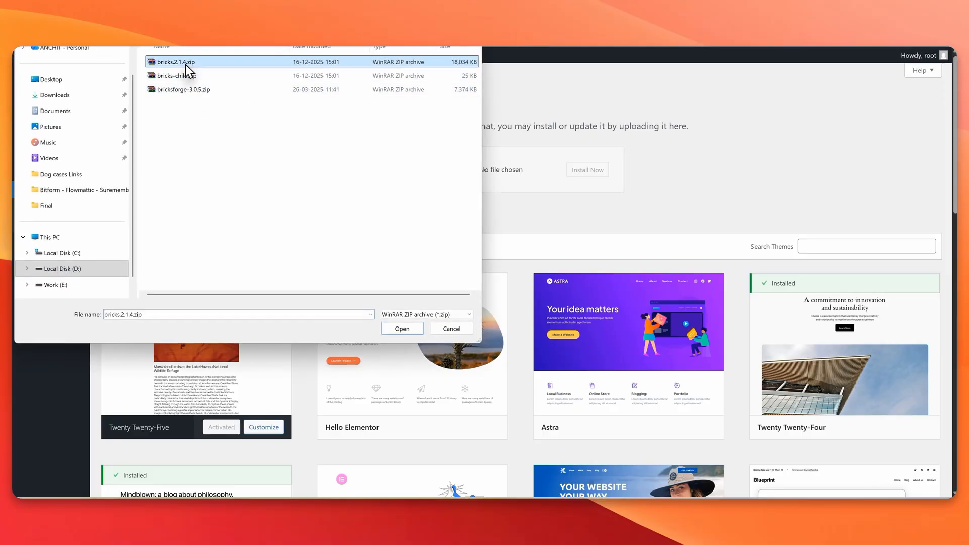
double_click(187, 66)
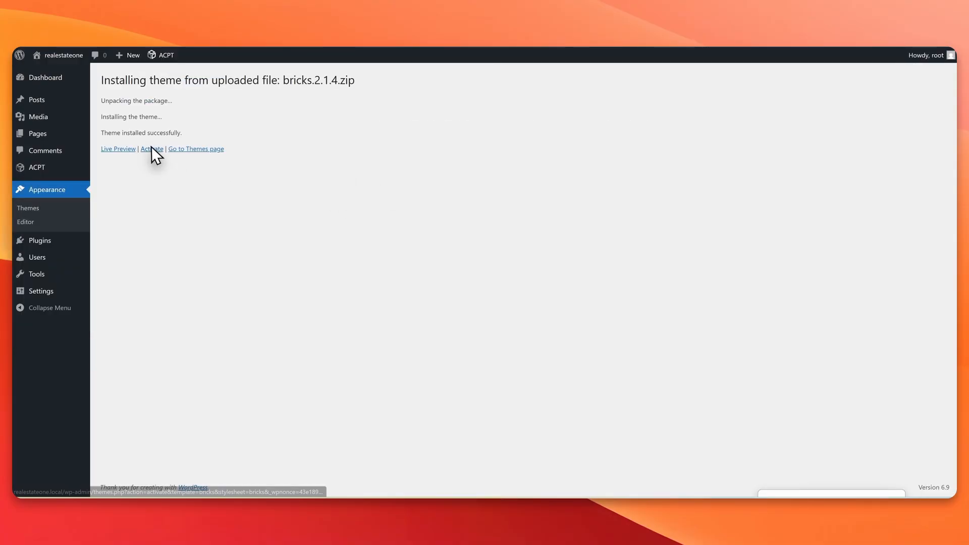
click(152, 149)
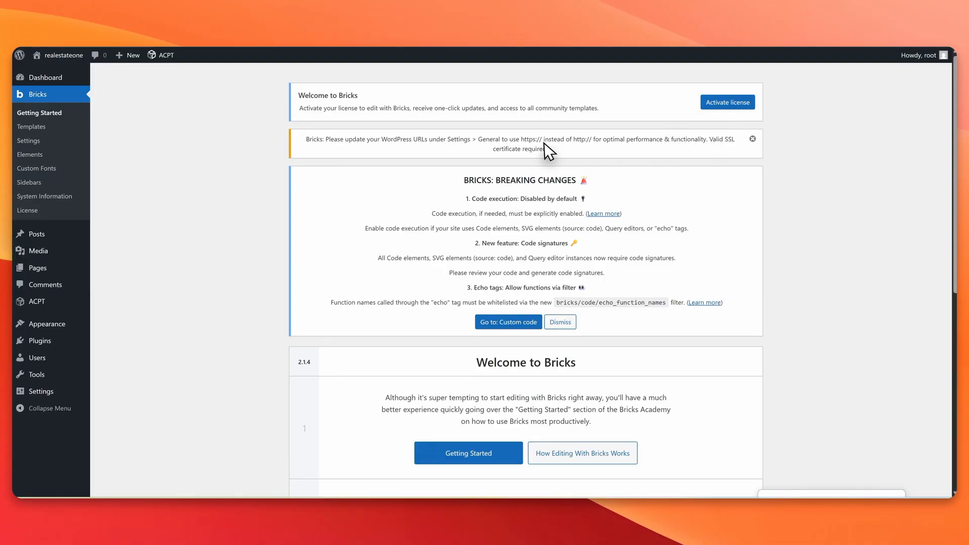
Step: Change the WordPress and Site addresses from http to https and save
mouse_move(61, 387)
click(122, 384)
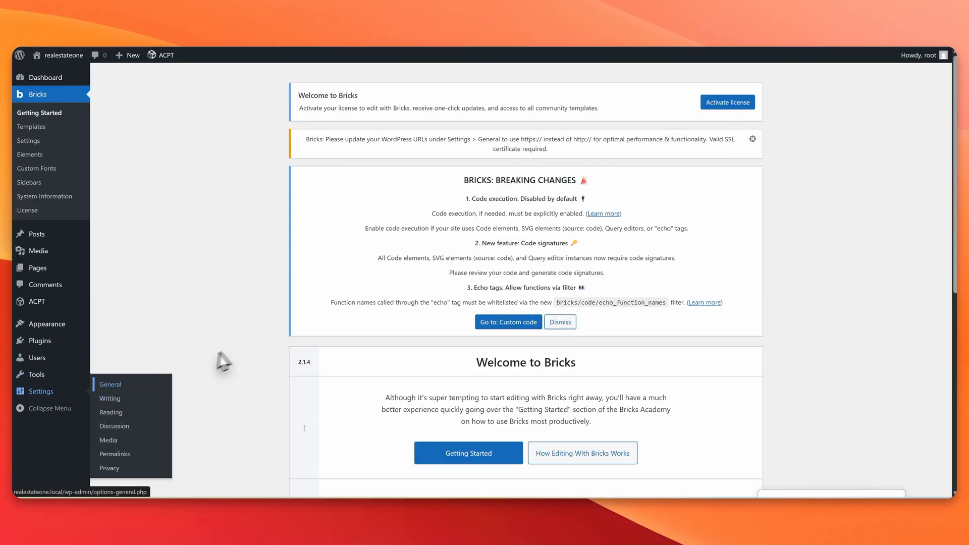
scroll(241, 298, down, 5)
click(231, 233)
text(stateone.local)
click(231, 262)
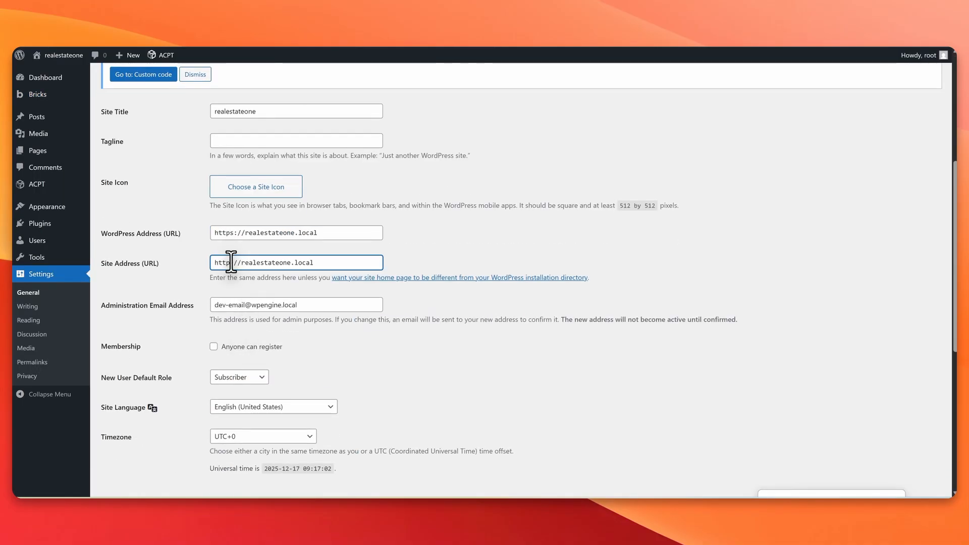
text(s)
scroll(296, 263, down, 5)
scroll(296, 263, down, 5)
click(117, 446)
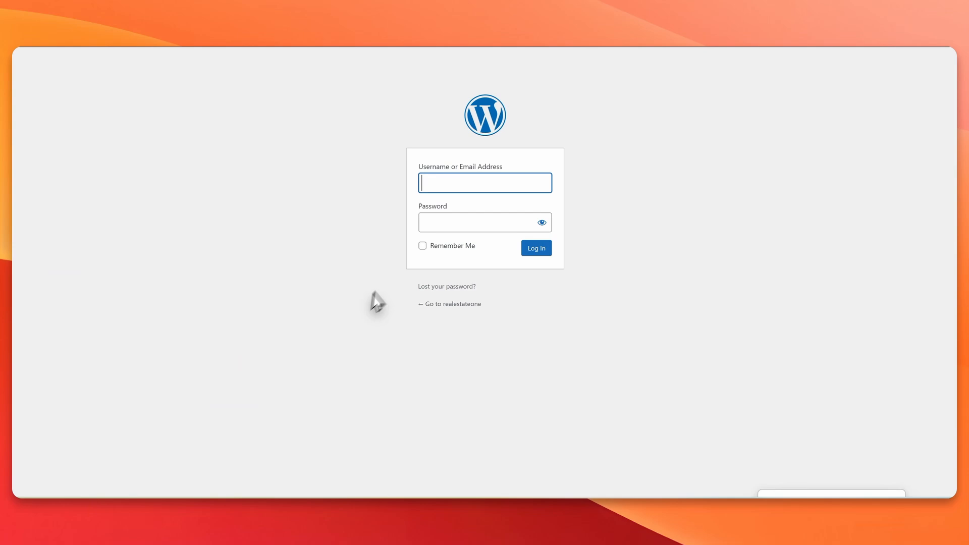
Step: Log back in with the admin credentials and dismiss the browser's password prompts
click(472, 182)
text(root)
key(Tab)
text(root)
key(Return)
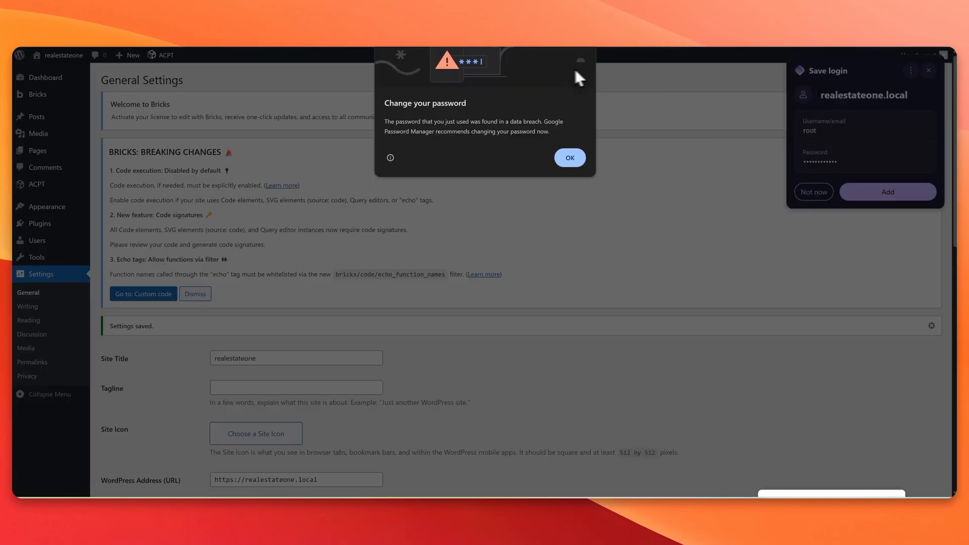
click(580, 62)
click(928, 70)
click(801, 47)
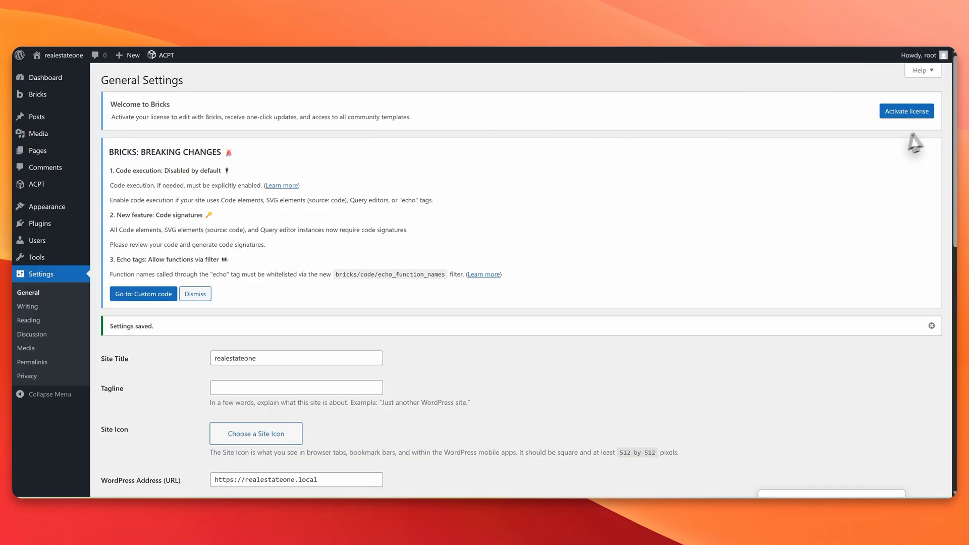
Step: Review the Bricks and ACPT license pages, then pan Miro to the Agent notes
click(911, 111)
click(313, 334)
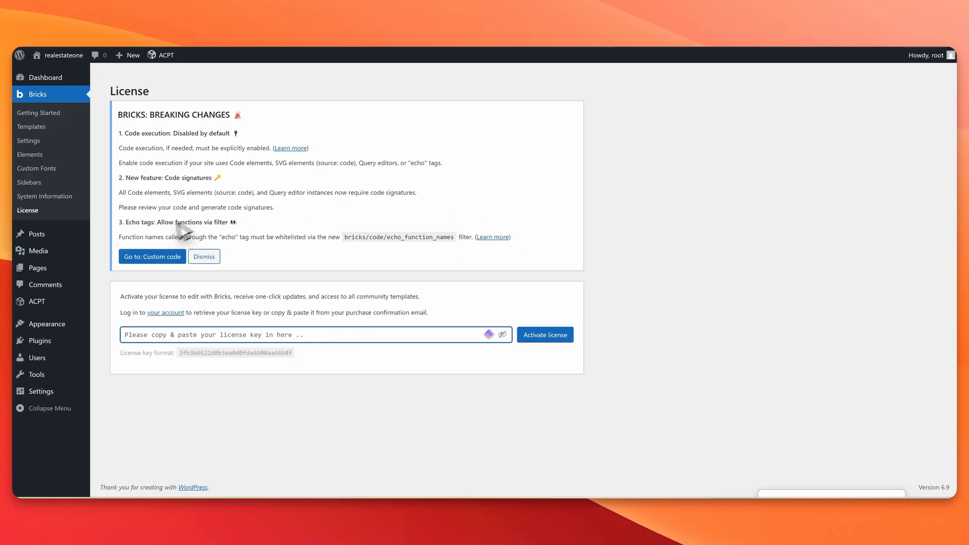
mouse_move(51, 302)
click(122, 349)
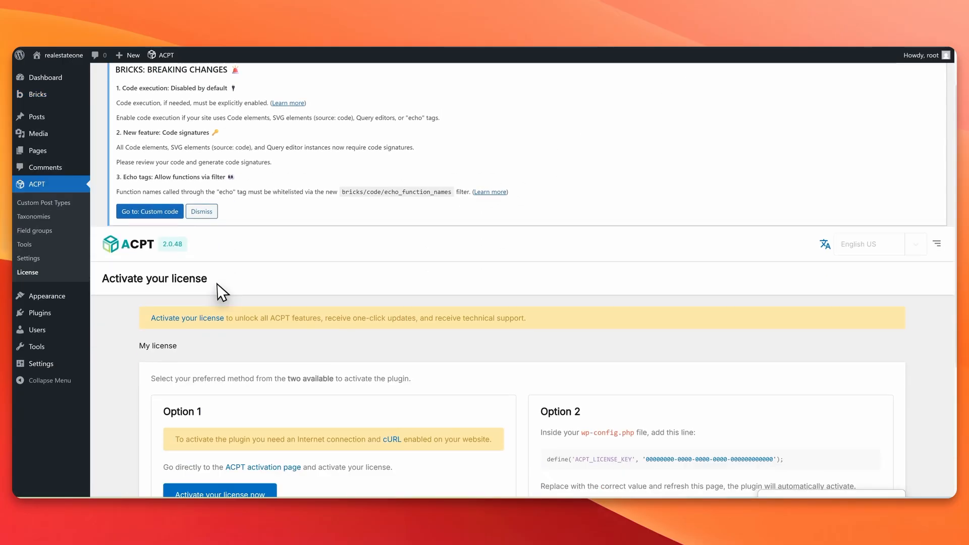
scroll(333, 287, down, 2)
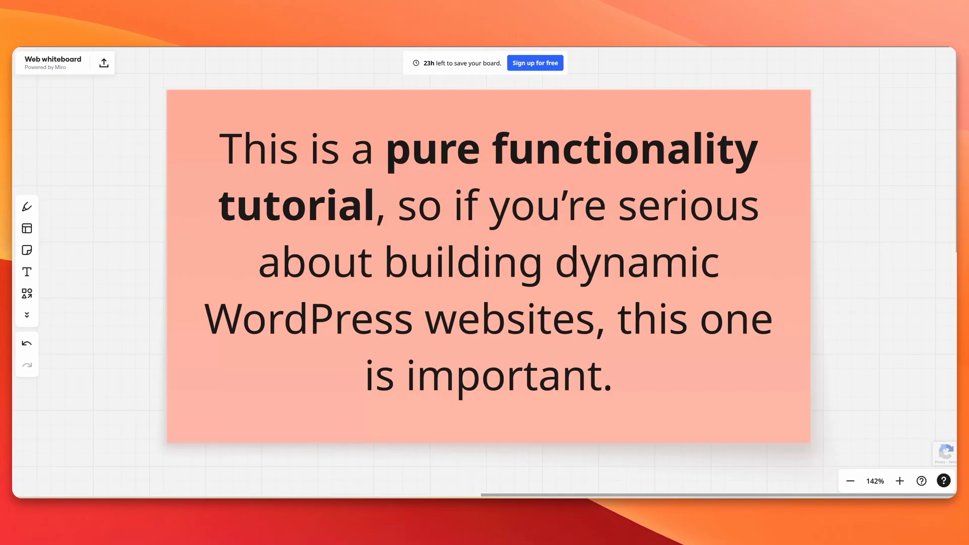
drag(83, 331, 620, 199)
drag(333, 226, 887, 267)
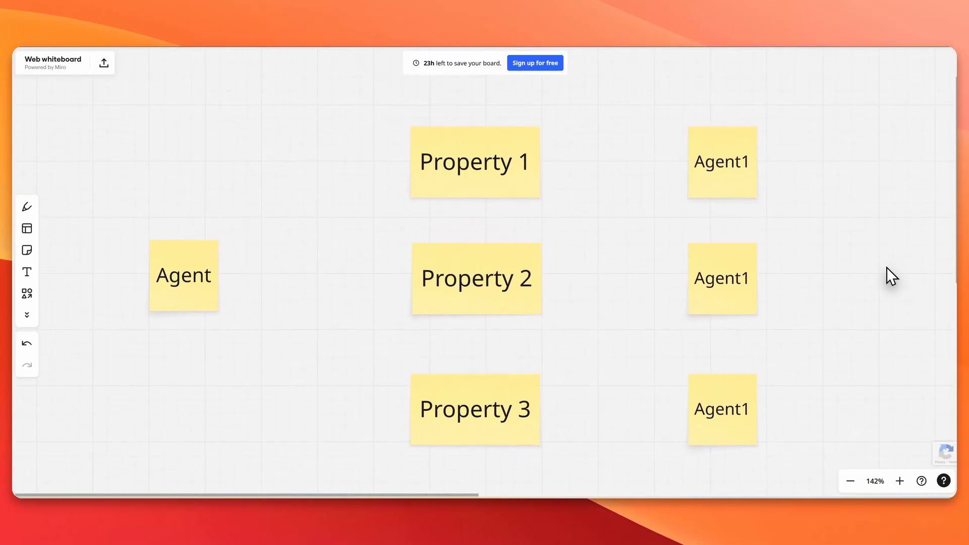
Step: Connect the Agent note to Property 1, 2 and 3 with arrows
click(189, 255)
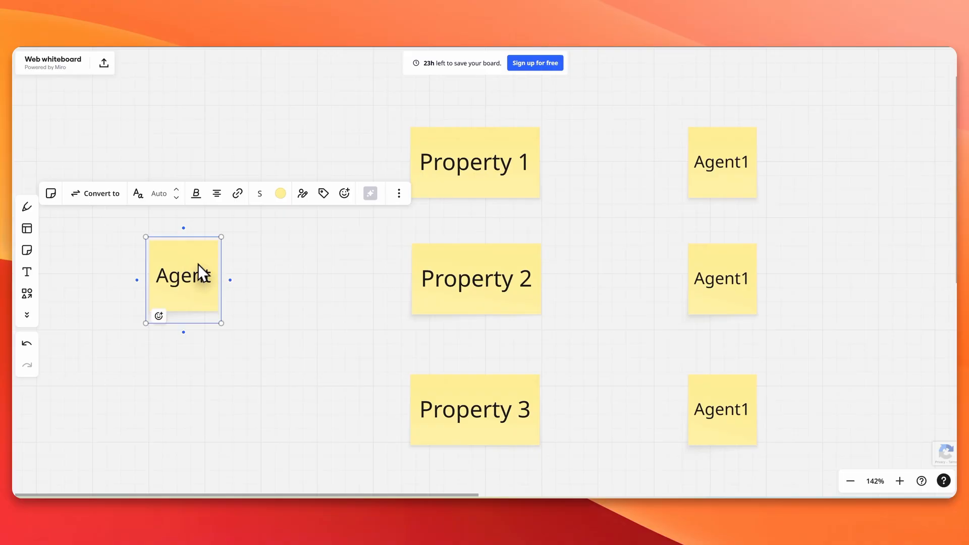
click(458, 181)
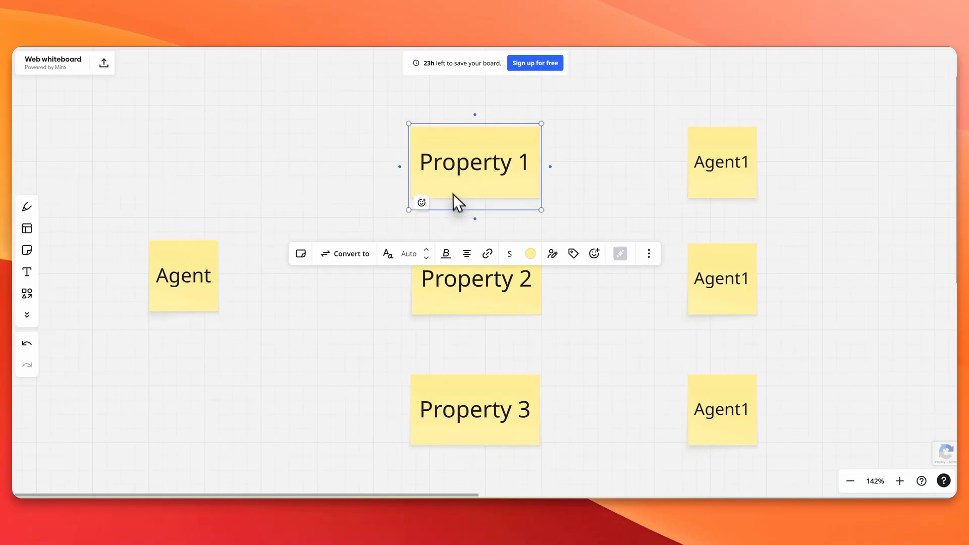
click(460, 313)
click(485, 394)
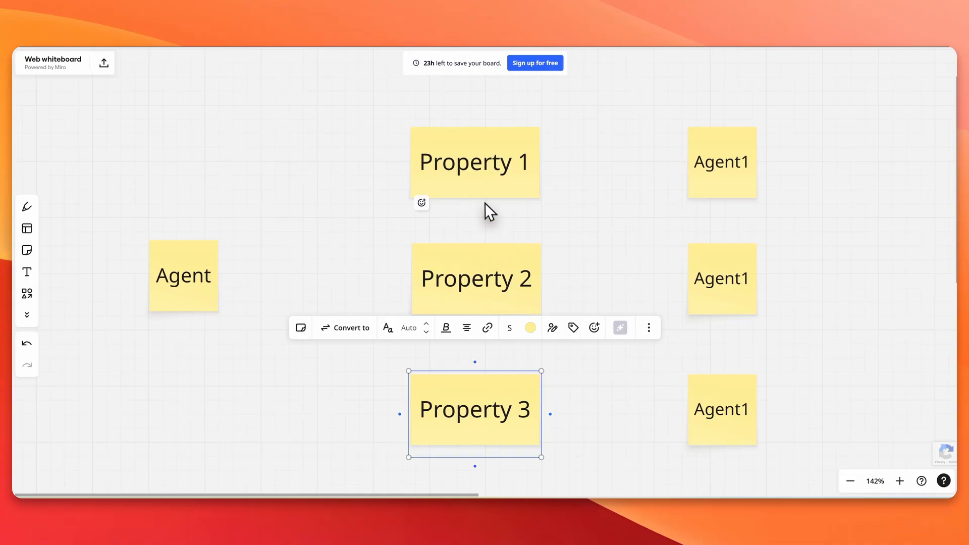
click(192, 308)
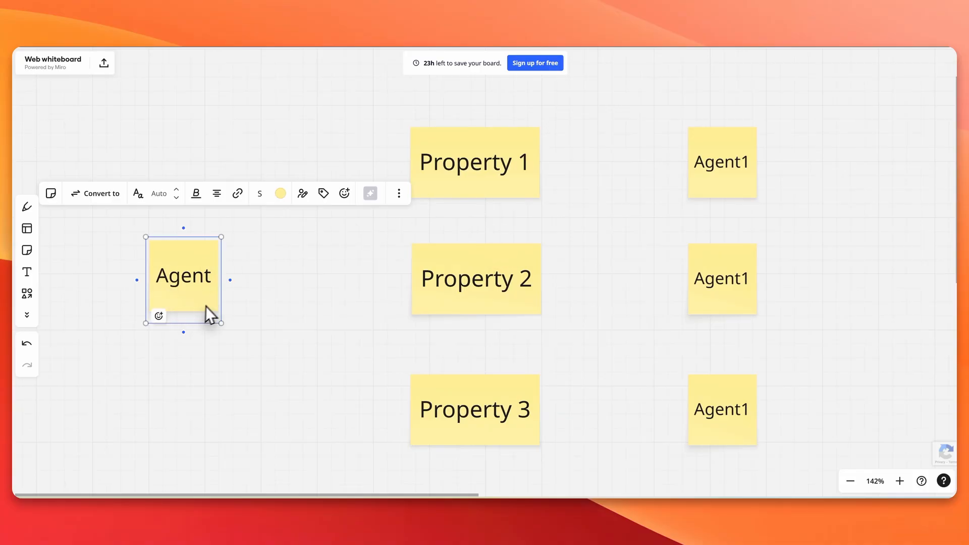
drag(231, 280, 408, 167)
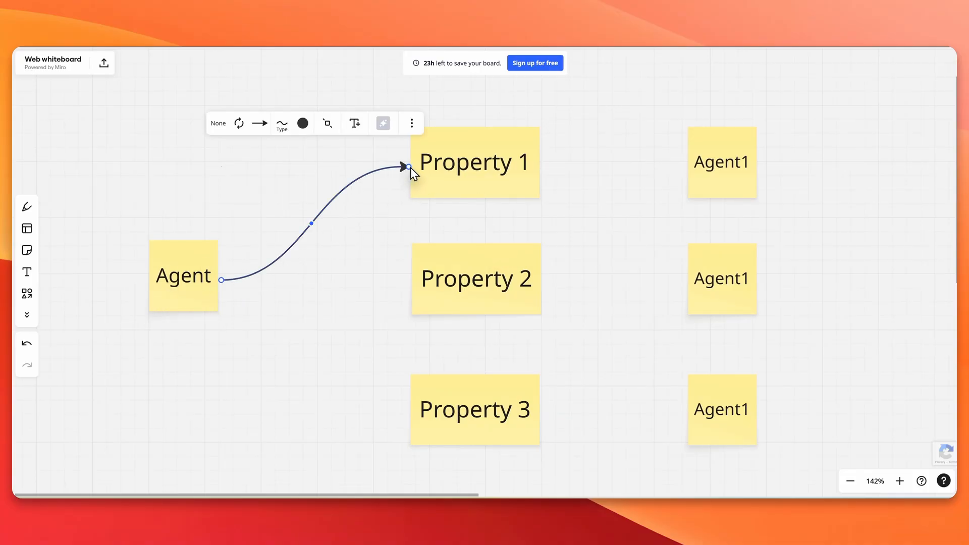
click(241, 302)
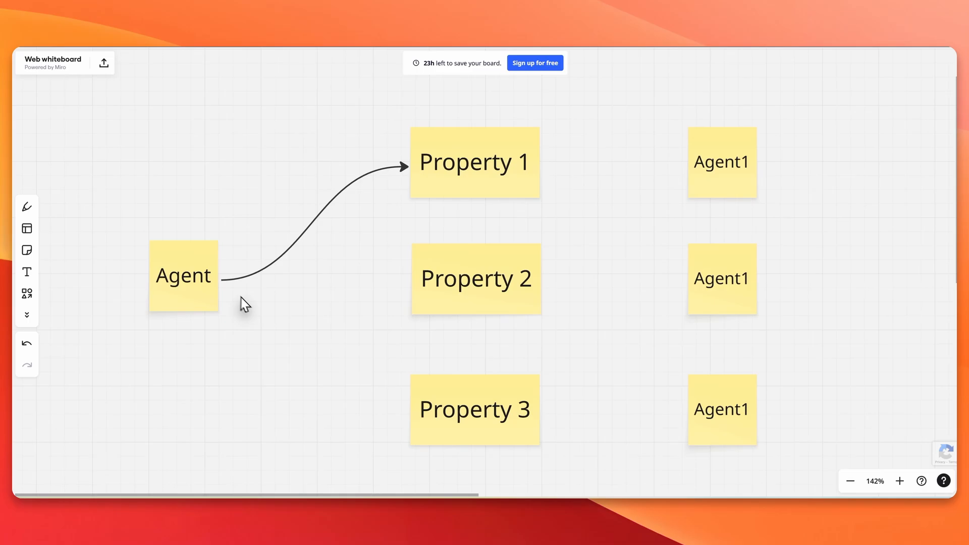
click(214, 283)
drag(230, 279, 415, 283)
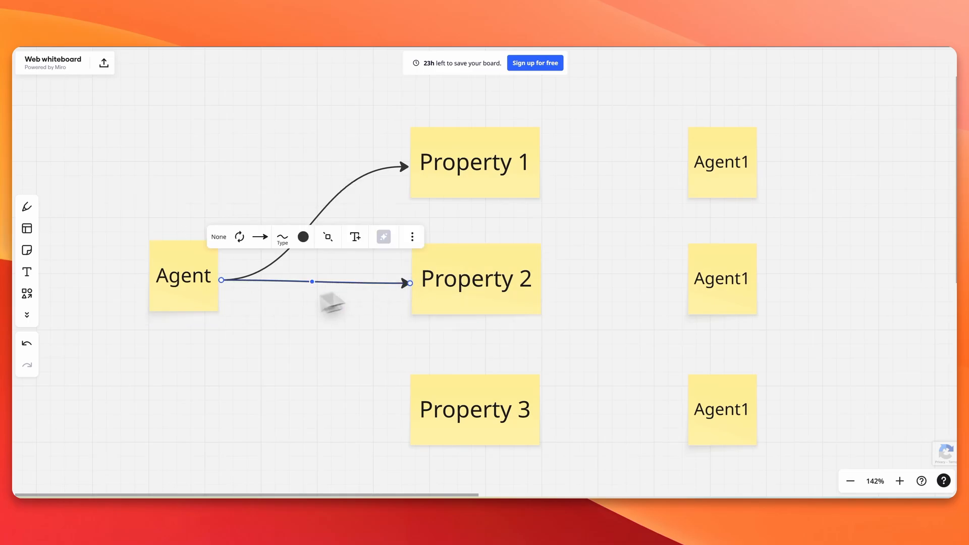
click(201, 303)
drag(230, 280, 412, 402)
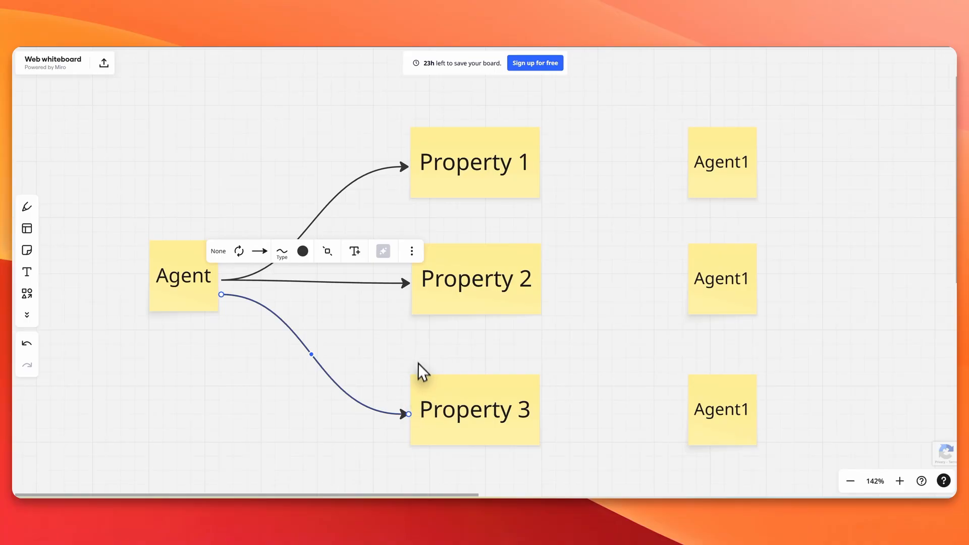
Step: Connect each Property note to its Agent1 note with a straight arrow
click(522, 177)
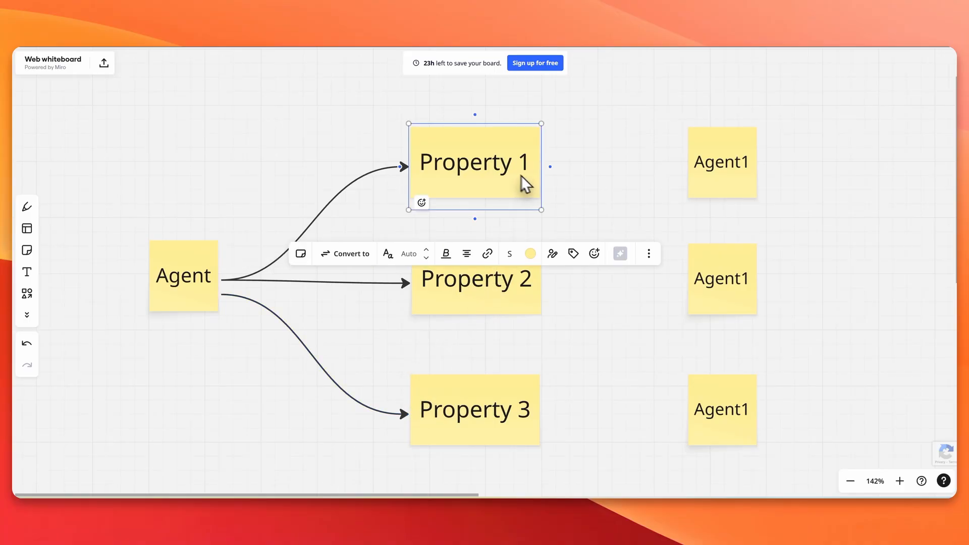
drag(550, 166, 684, 168)
click(513, 265)
mouse_move(550, 287)
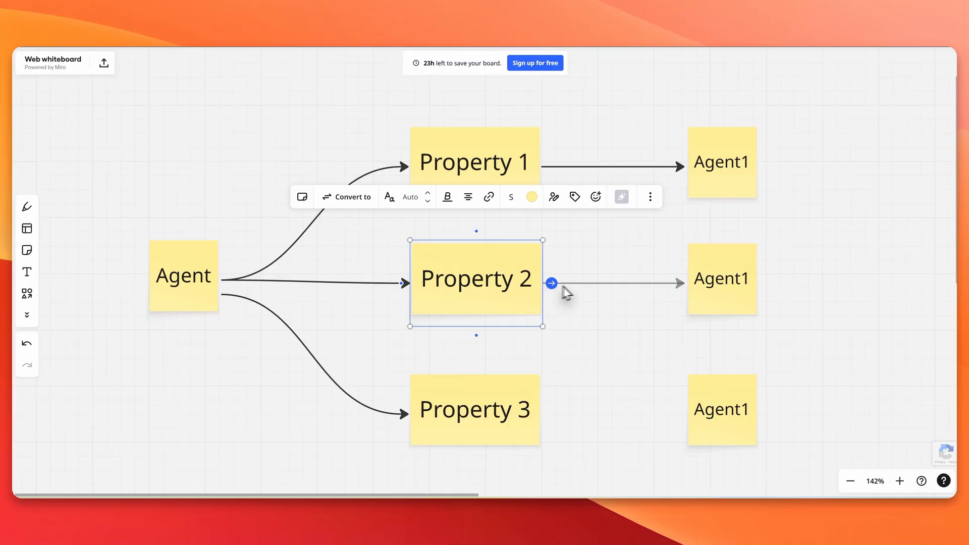
drag(562, 286, 676, 298)
click(525, 404)
mouse_move(549, 416)
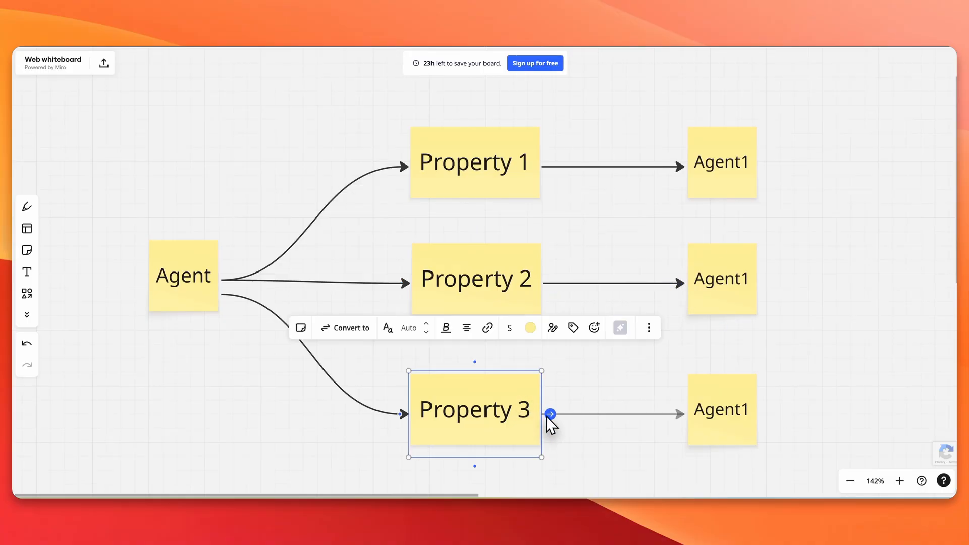
drag(549, 416, 686, 418)
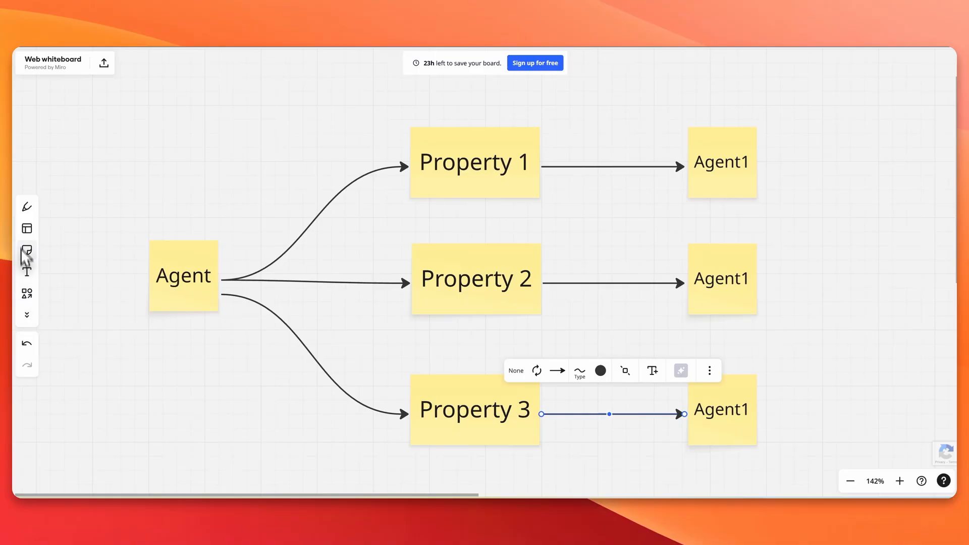
click(28, 209)
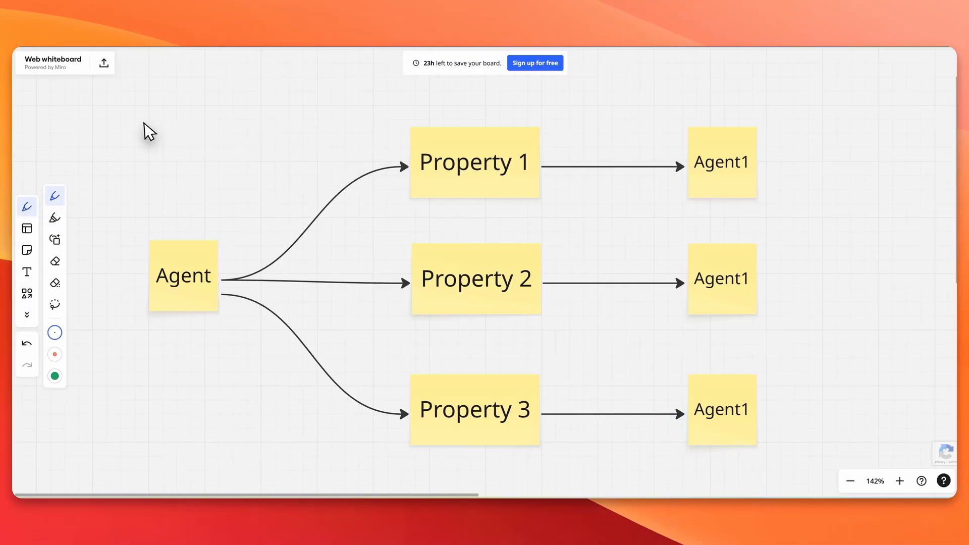
Step: Draw a loop around Agent and the Properties, plus return arrows from each Property to Agent
mouse_move(144, 123)
mouse_down()
mouse_move(117, 247)
mouse_move(247, 419)
mouse_move(416, 463)
mouse_move(534, 443)
mouse_move(576, 317)
mouse_move(548, 174)
mouse_move(441, 108)
mouse_move(195, 104)
mouse_move(130, 123)
mouse_up()
mouse_move(398, 138)
mouse_down()
mouse_move(331, 146)
mouse_move(240, 226)
mouse_move(269, 229)
mouse_up()
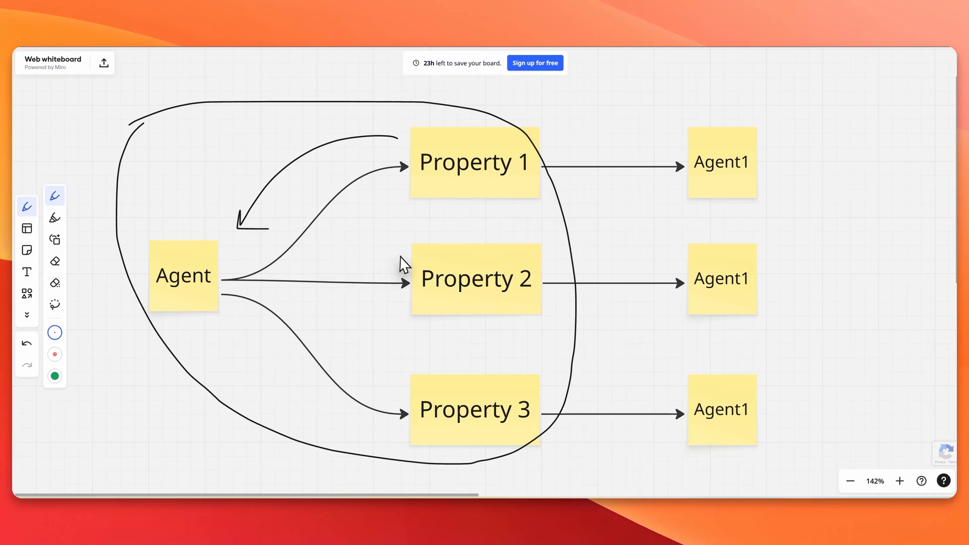
drag(400, 256, 293, 262)
drag(291, 269, 300, 271)
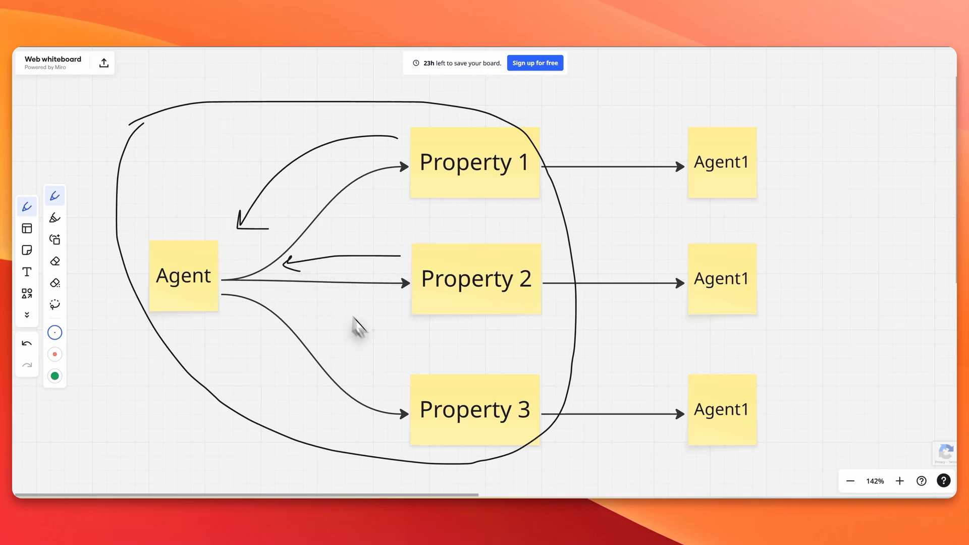
drag(405, 386, 338, 347)
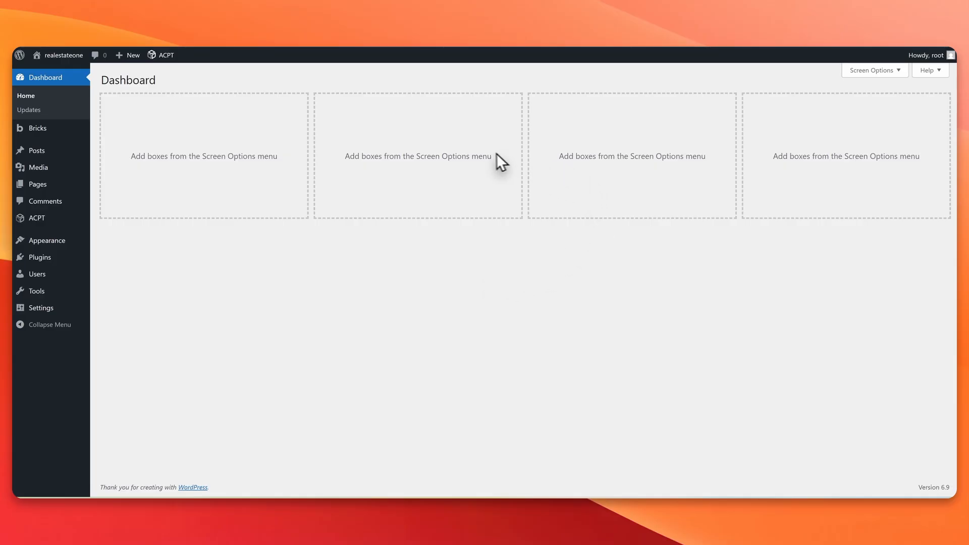
Step: Look over the Bricks getting started page, then open the ACPT post types list
click(29, 129)
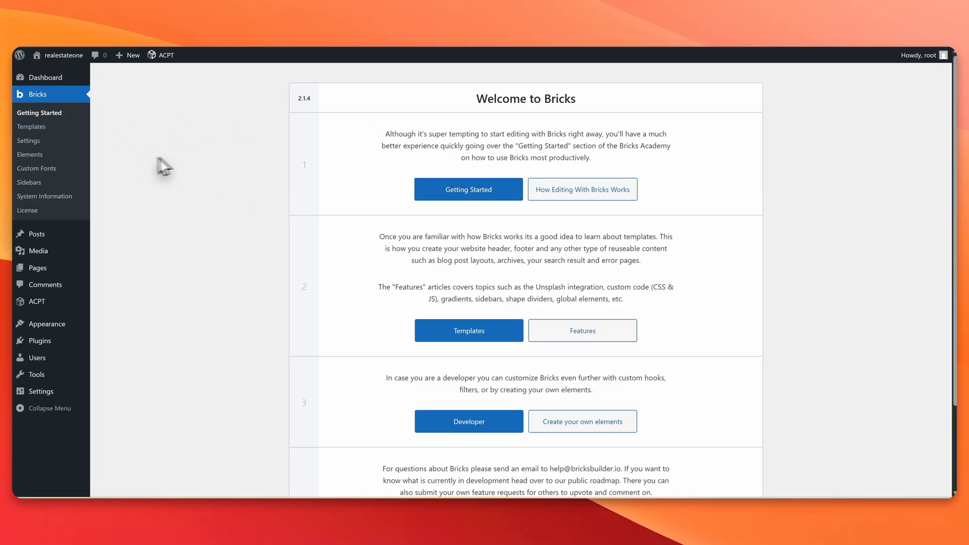
scroll(392, 147, down, 1)
scroll(385, 134, up, 1)
click(41, 300)
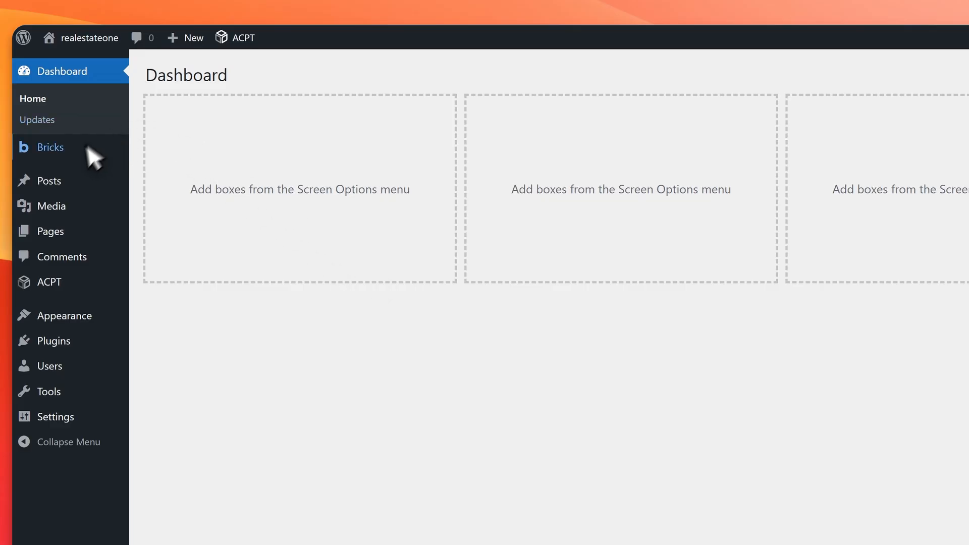
Step: Register a new post type agent with labels Agent/Agents and the user icon
click(56, 280)
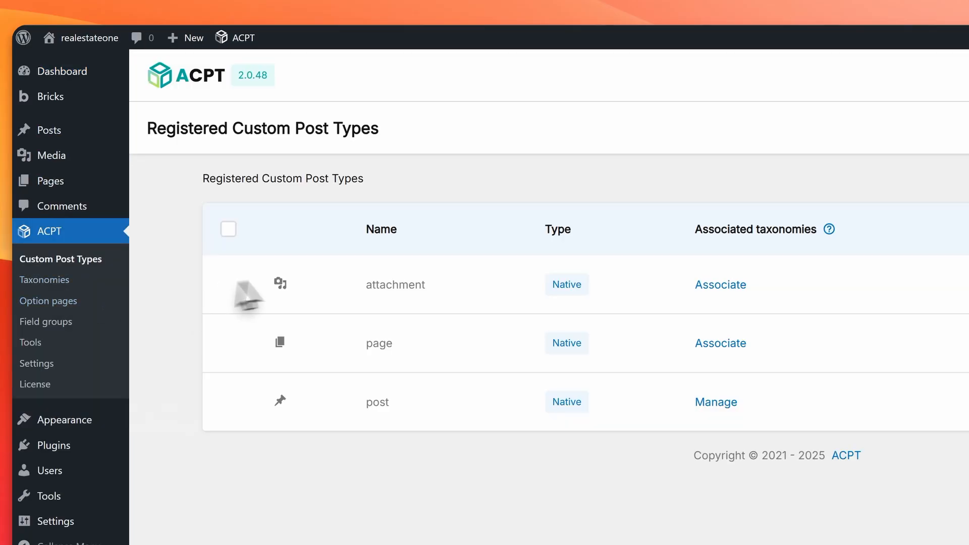
click(717, 159)
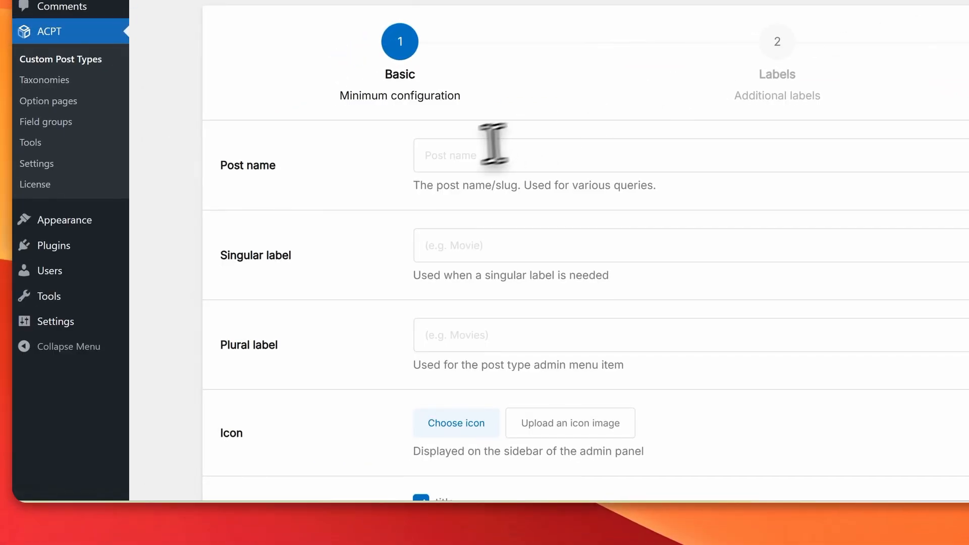
click(464, 155)
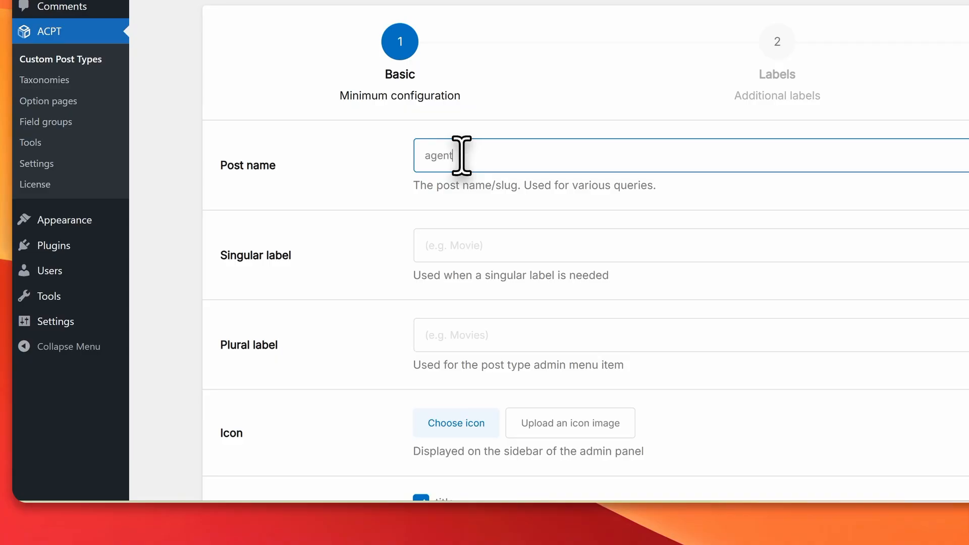
key(Tab)
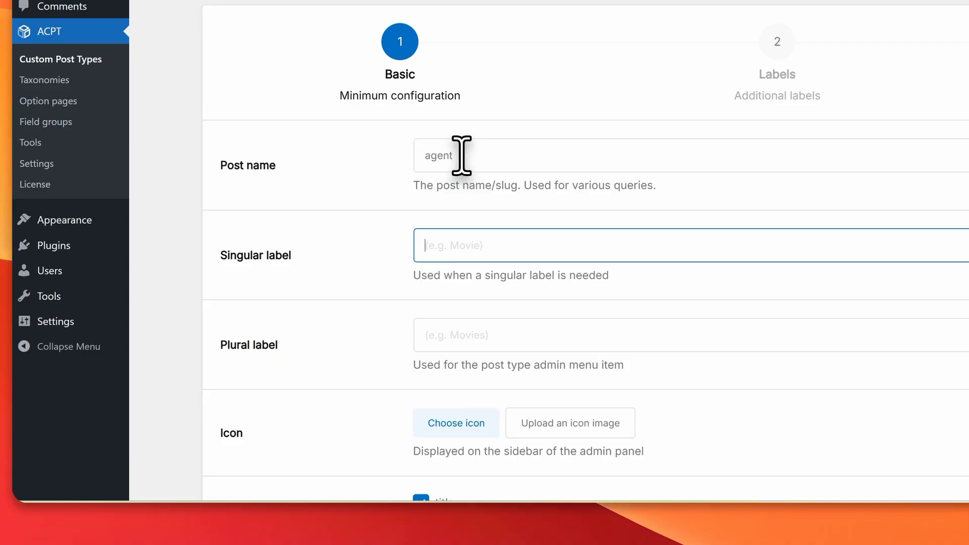
key(Tab)
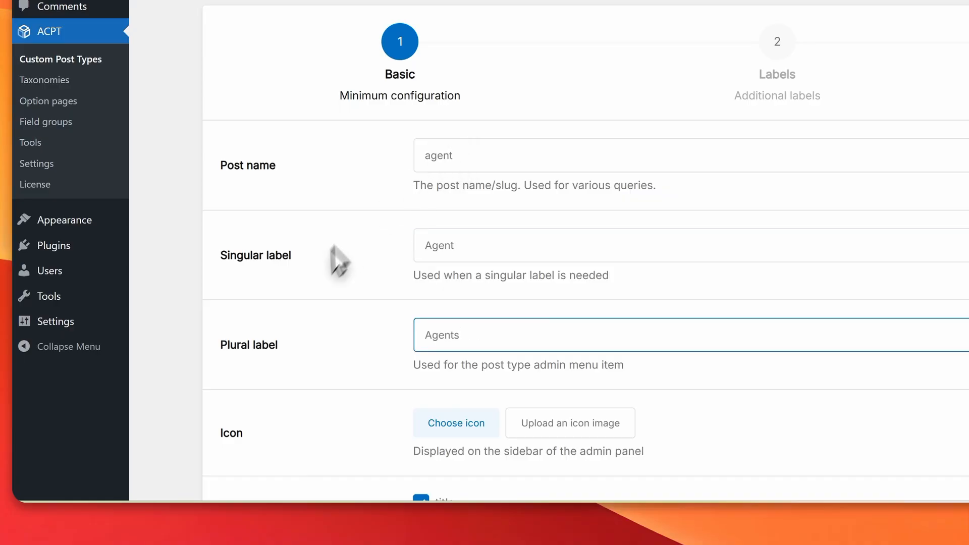
scroll(318, 277, down, 3)
click(456, 272)
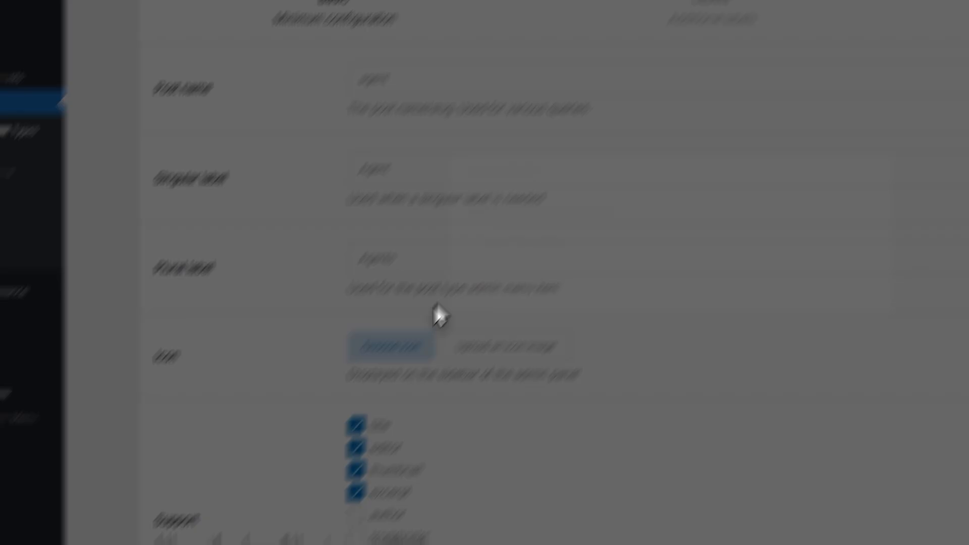
text(user)
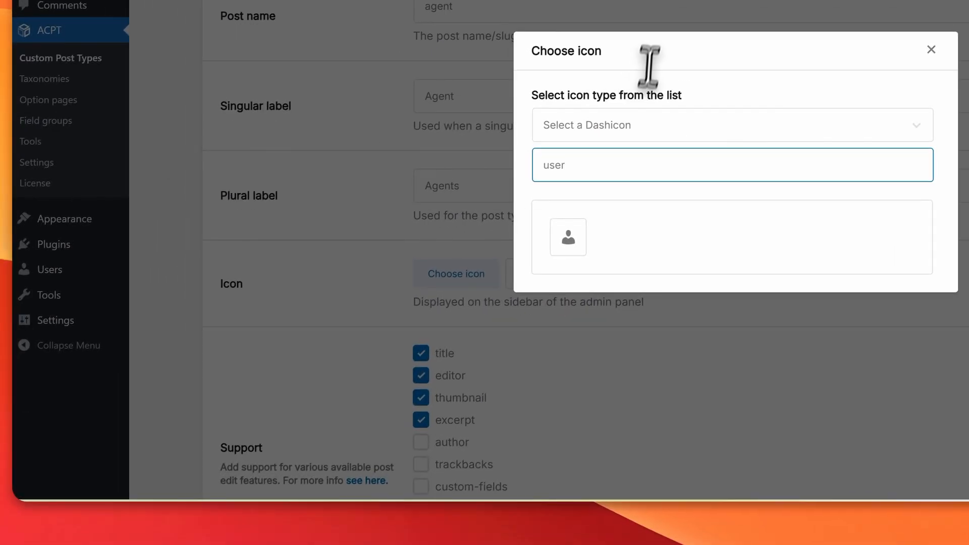
click(413, 416)
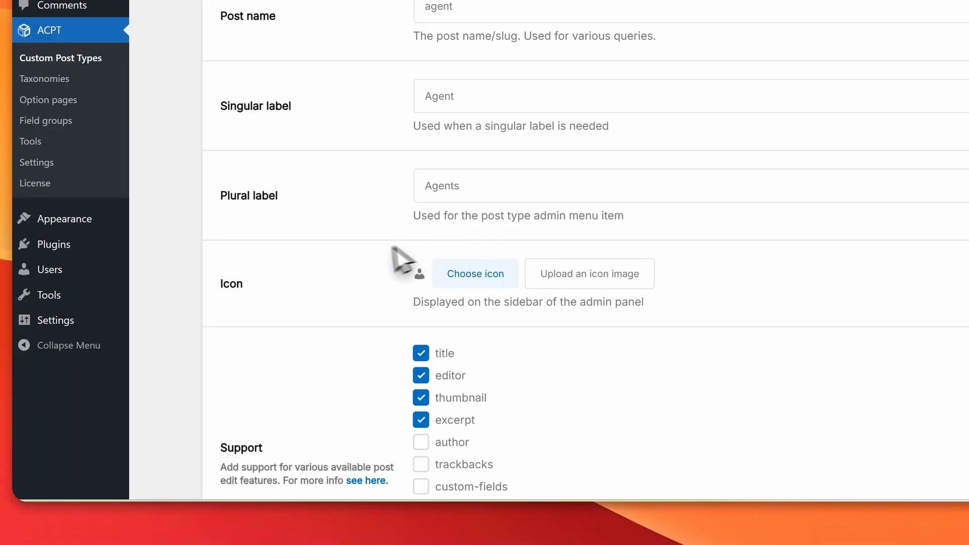
scroll(361, 250, down, 4)
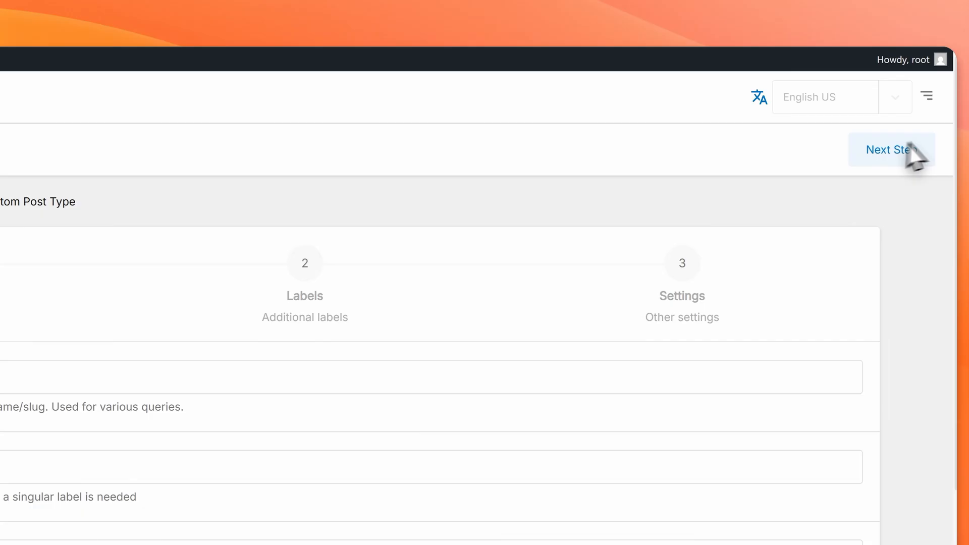
Step: Pass through the additional labels and other settings steps, then save the agent post type
click(891, 149)
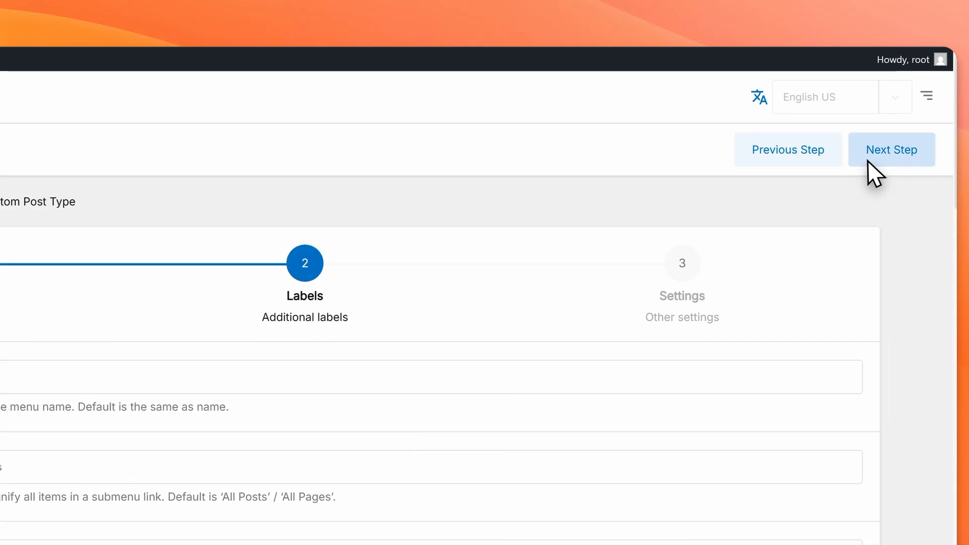
scroll(60, 439, down, 5)
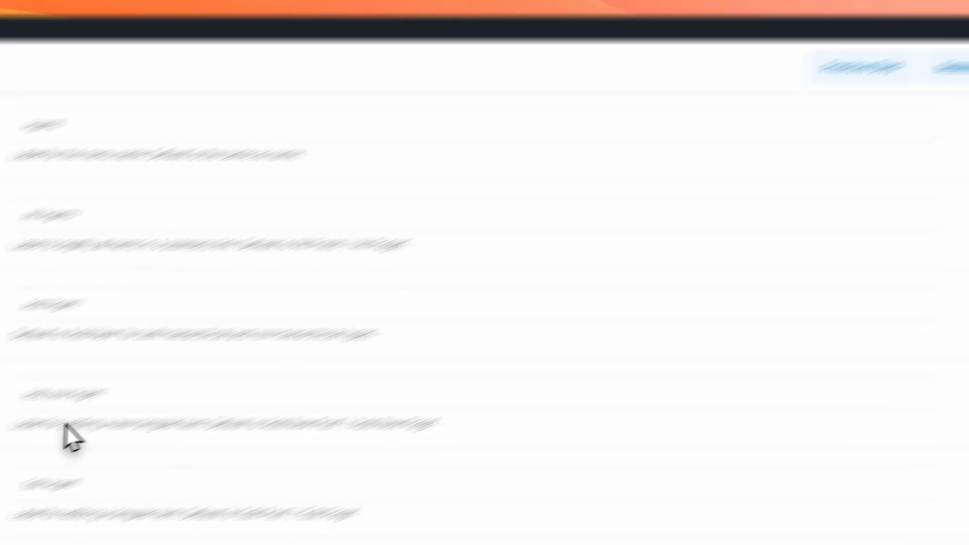
scroll(465, 263, down, 15)
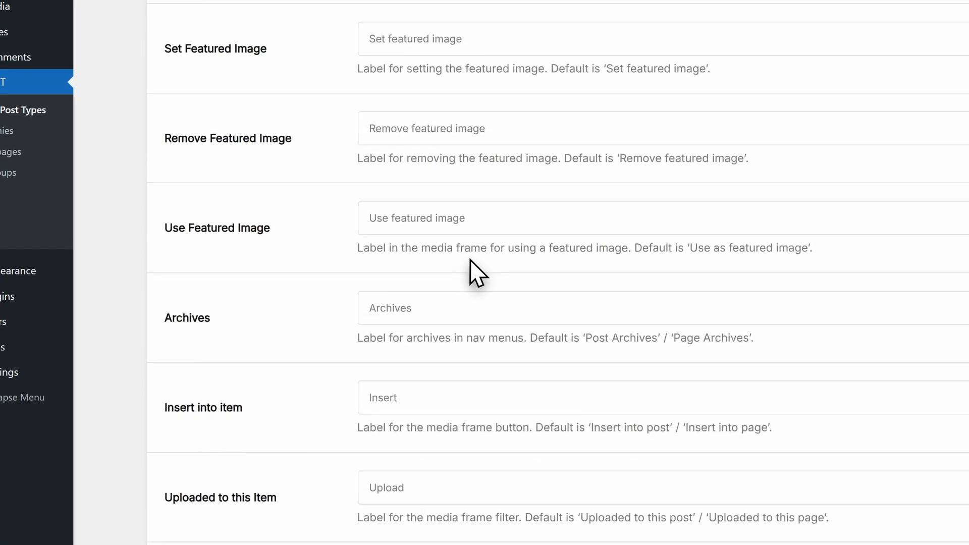
scroll(469, 260, down, 7)
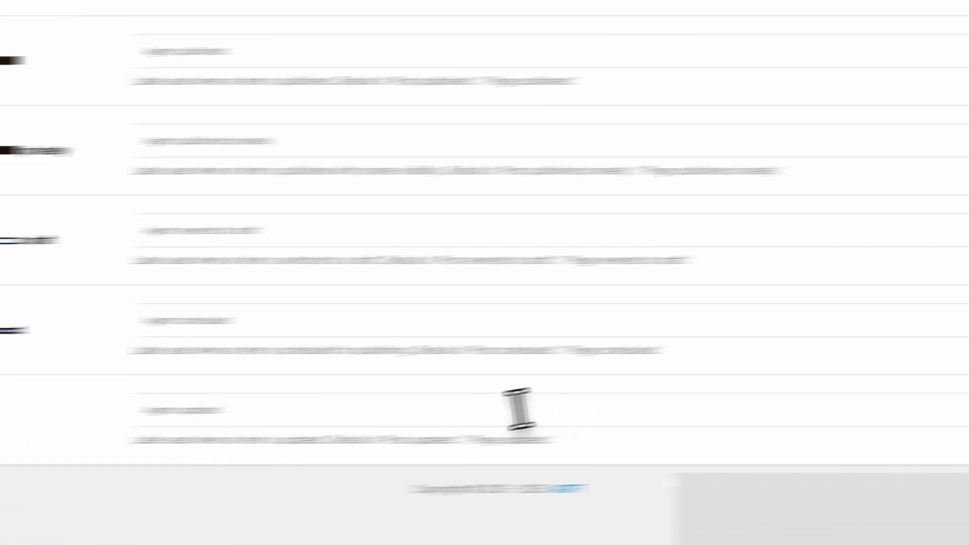
click(876, 499)
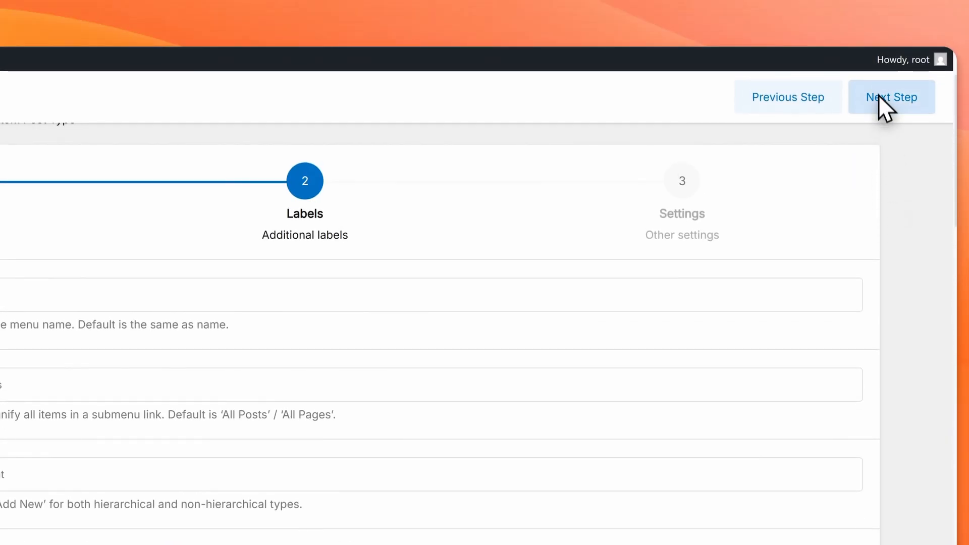
click(880, 96)
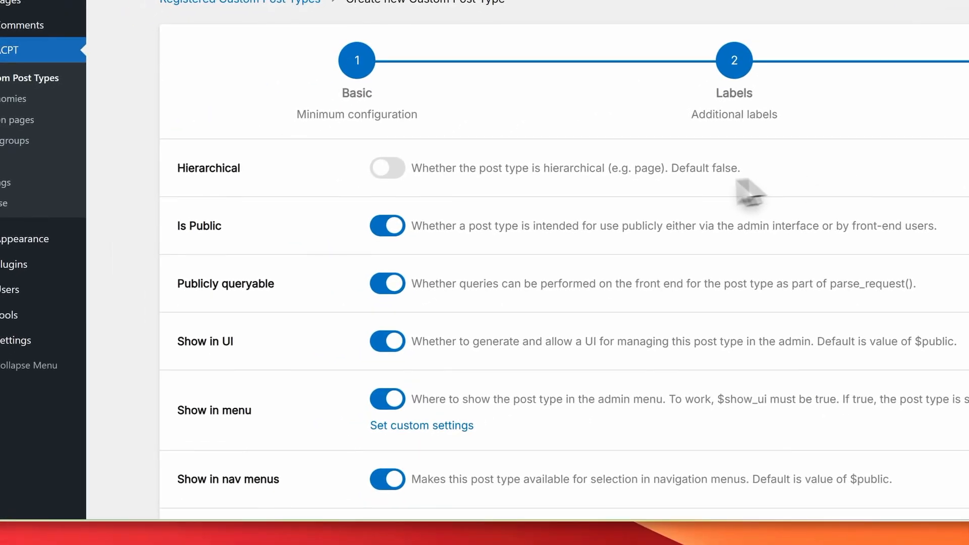
scroll(565, 219, down, 1)
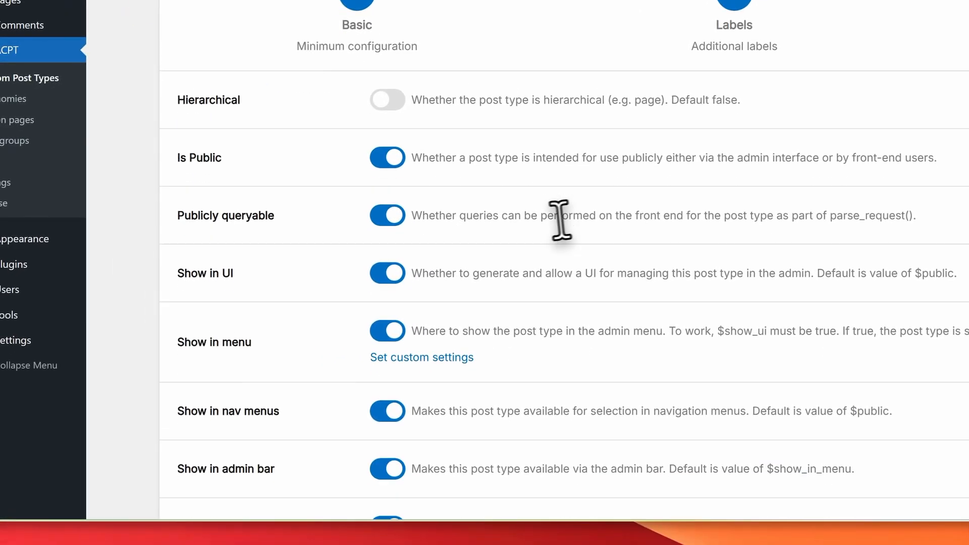
scroll(497, 236, down, 6)
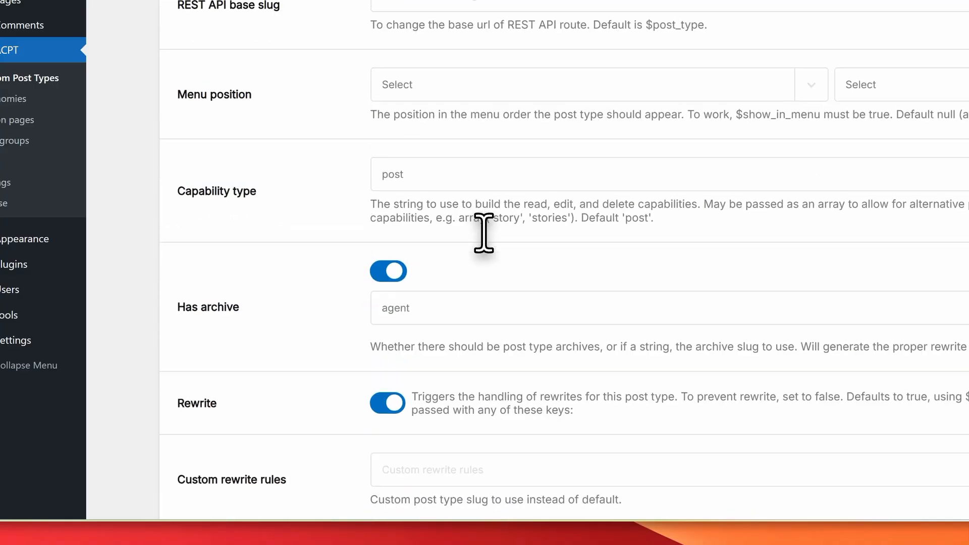
scroll(482, 233, down, 5)
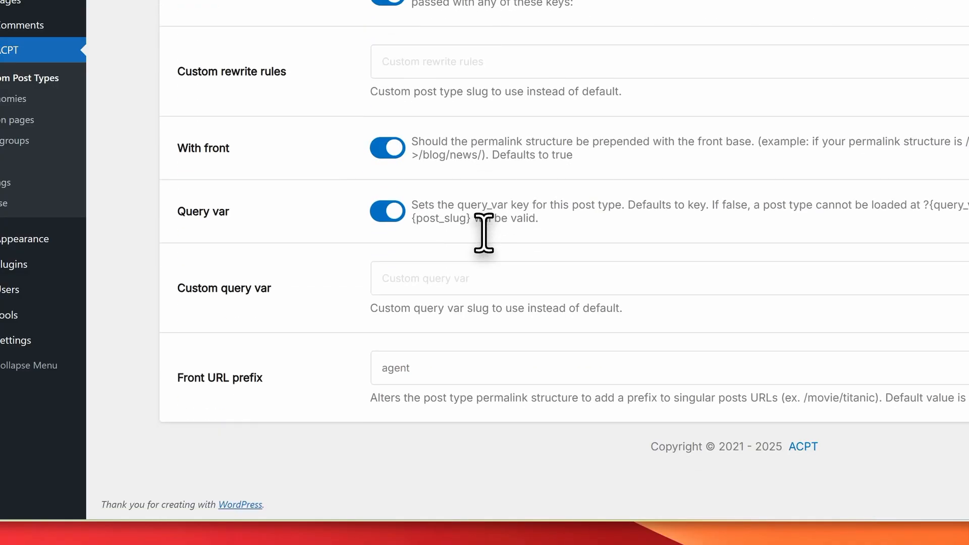
scroll(828, 244, up, 15)
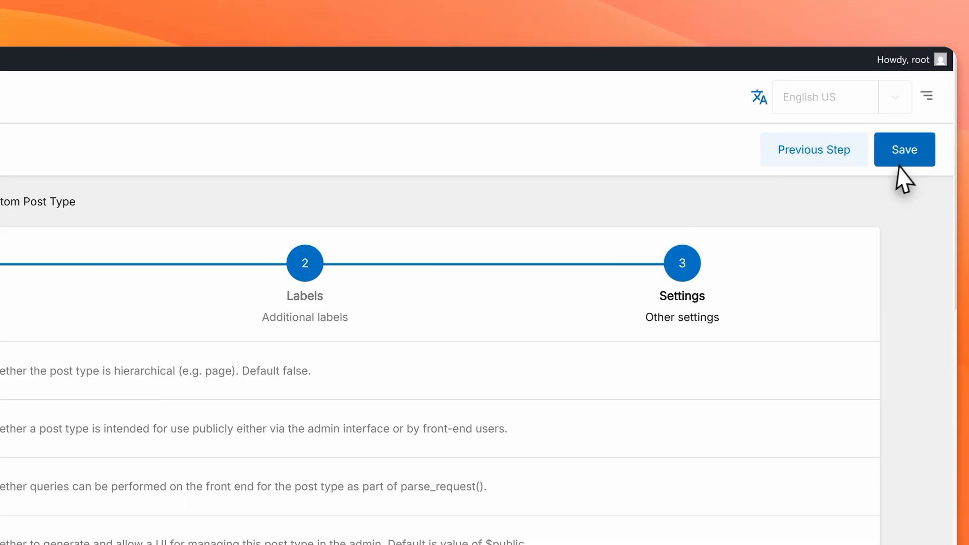
click(901, 10)
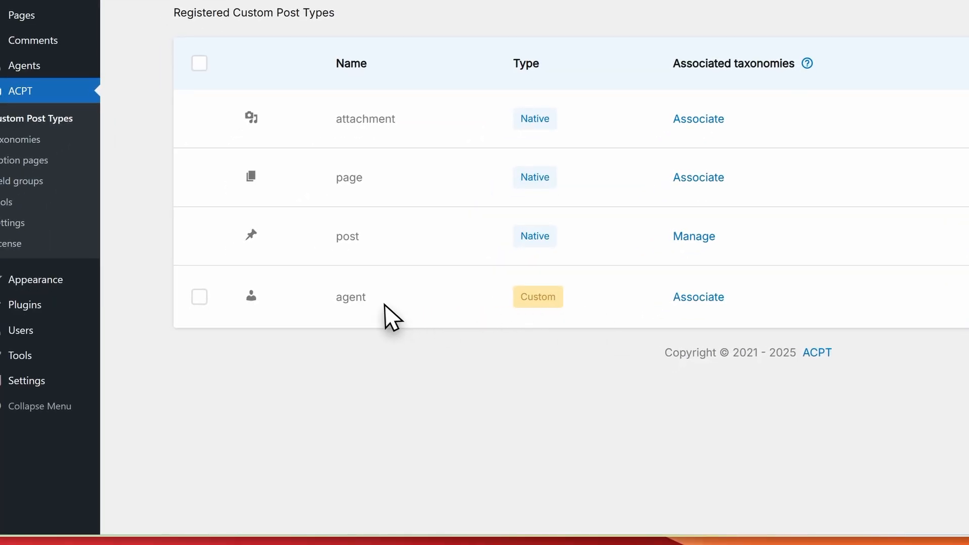
Step: Start a new post type named property with labels Property and Properties
drag(385, 318, 320, 303)
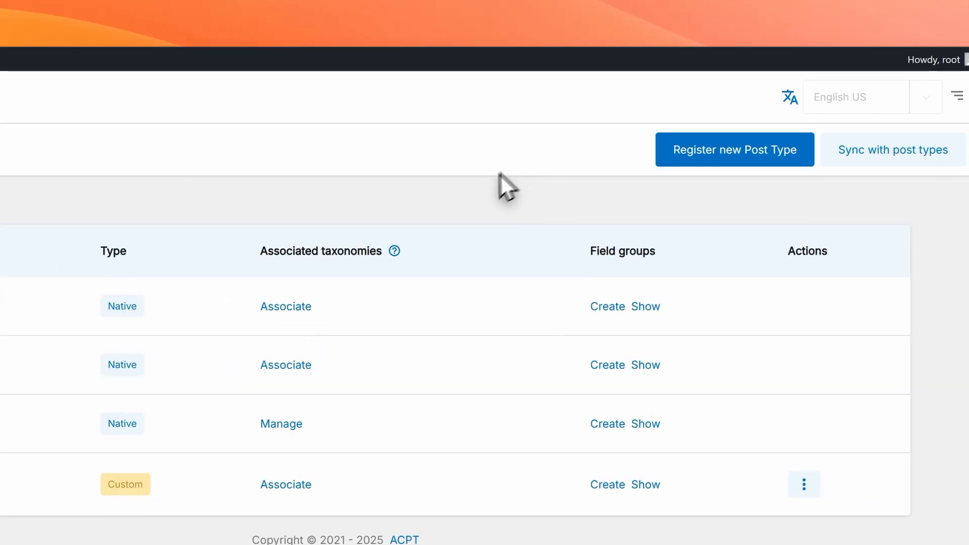
click(734, 149)
click(424, 347)
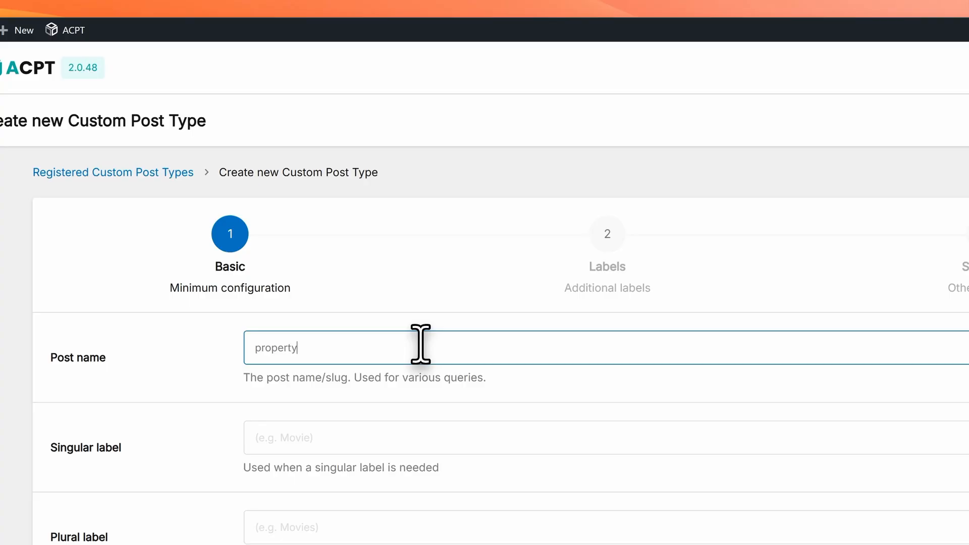
key(Tab)
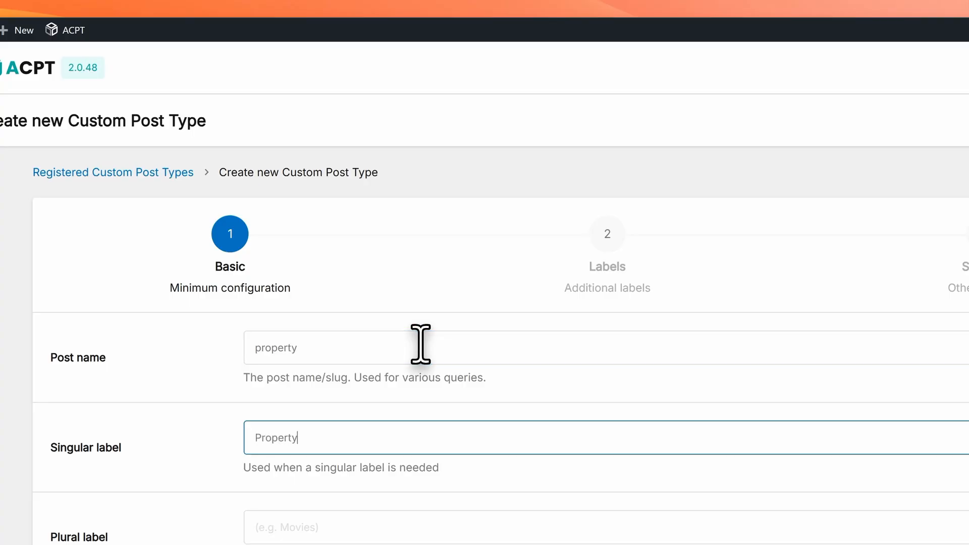
key(Tab)
text(Propert)
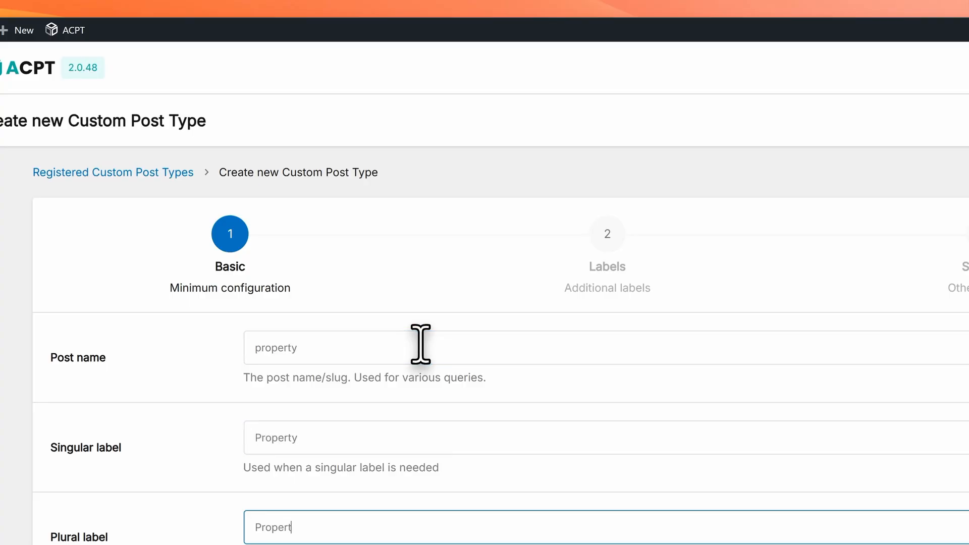
text(ies)
scroll(394, 252, down, 4)
Step: Give the property post type the home icon and turn off excerpt support
click(307, 247)
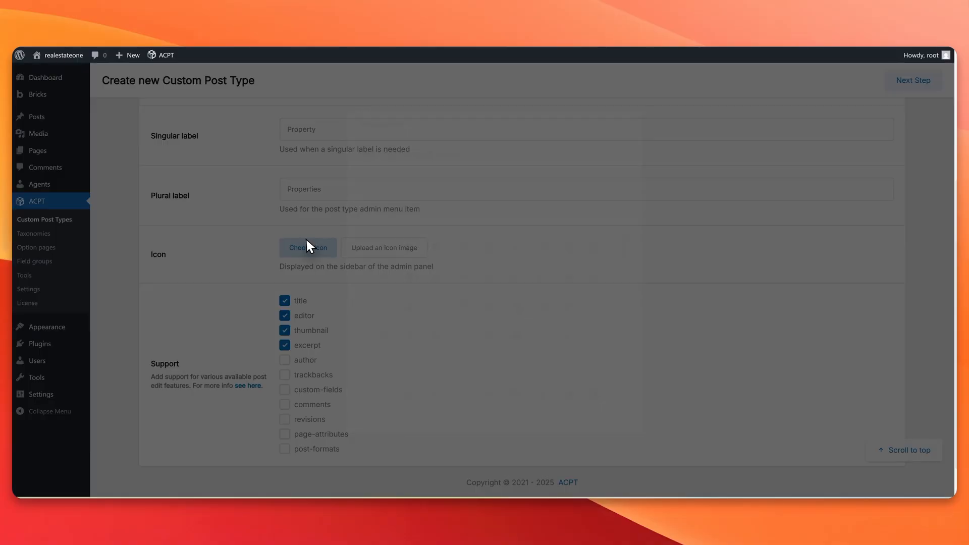
click(419, 200)
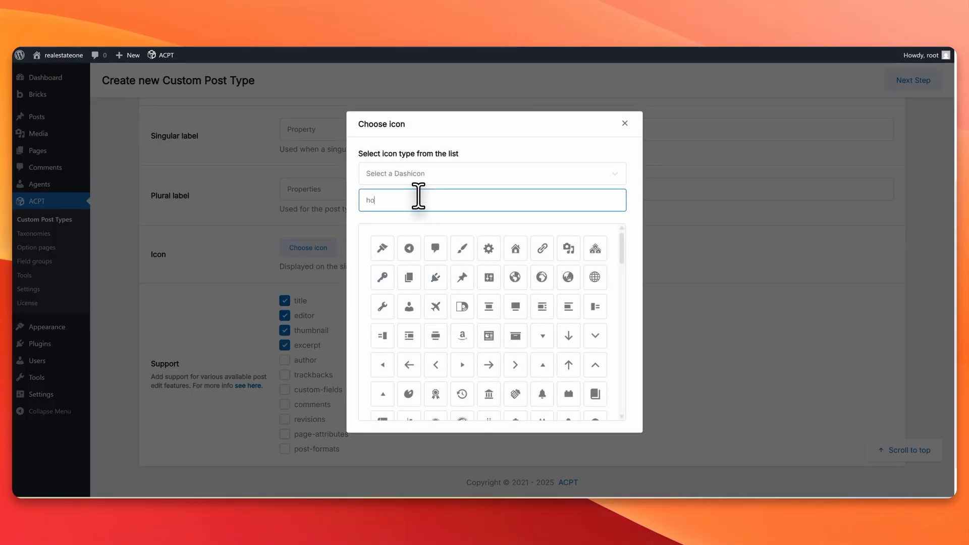
text(house)
key(BackSpace)
key(BackSpace)
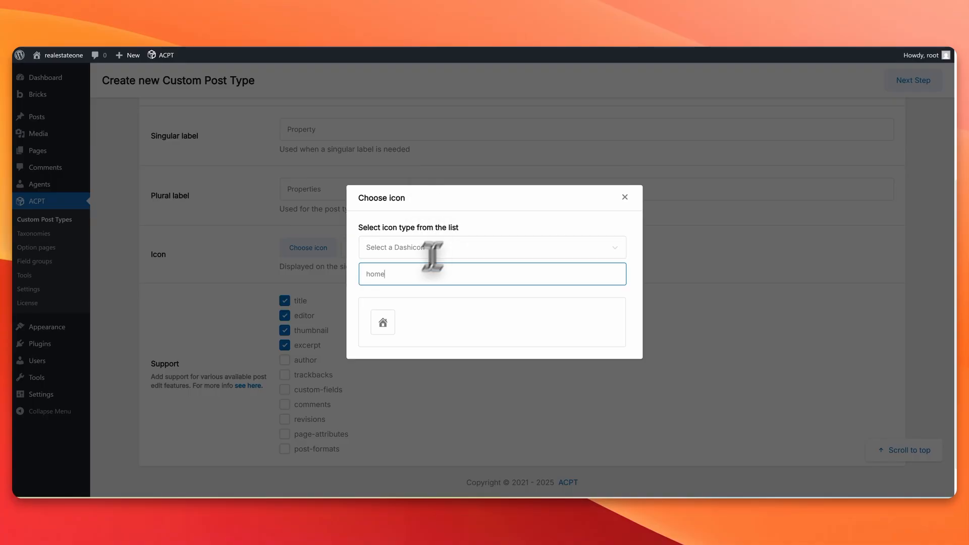
click(382, 326)
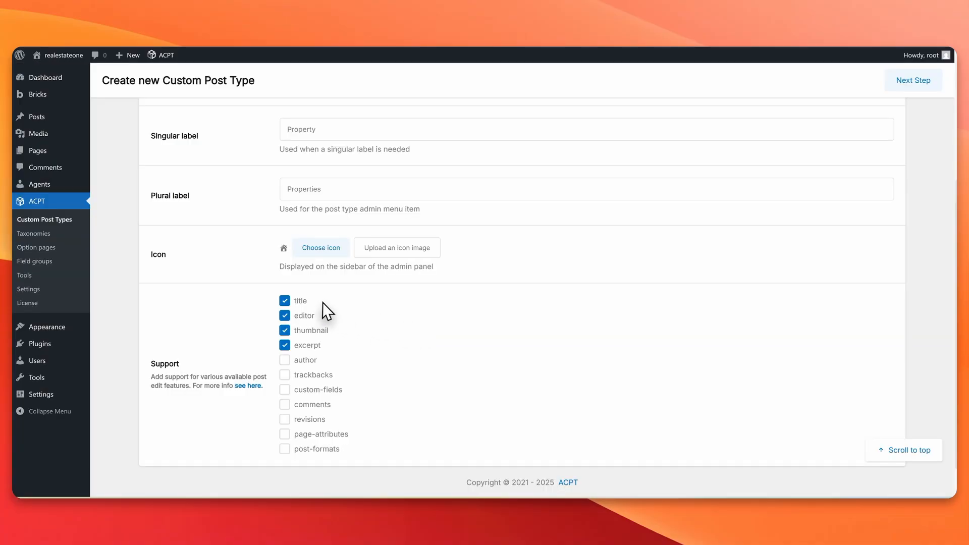
scroll(326, 307, down, 2)
click(295, 311)
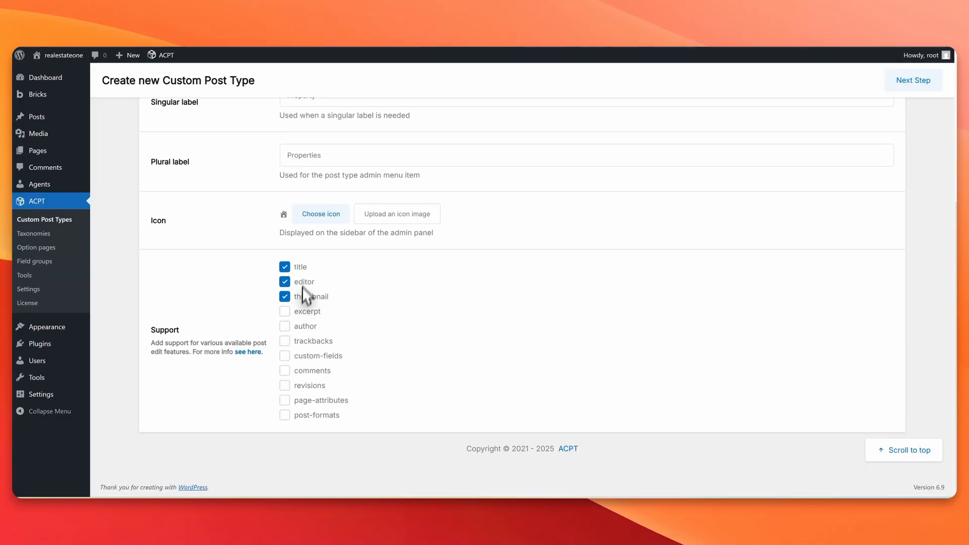
scroll(770, 315, up, 5)
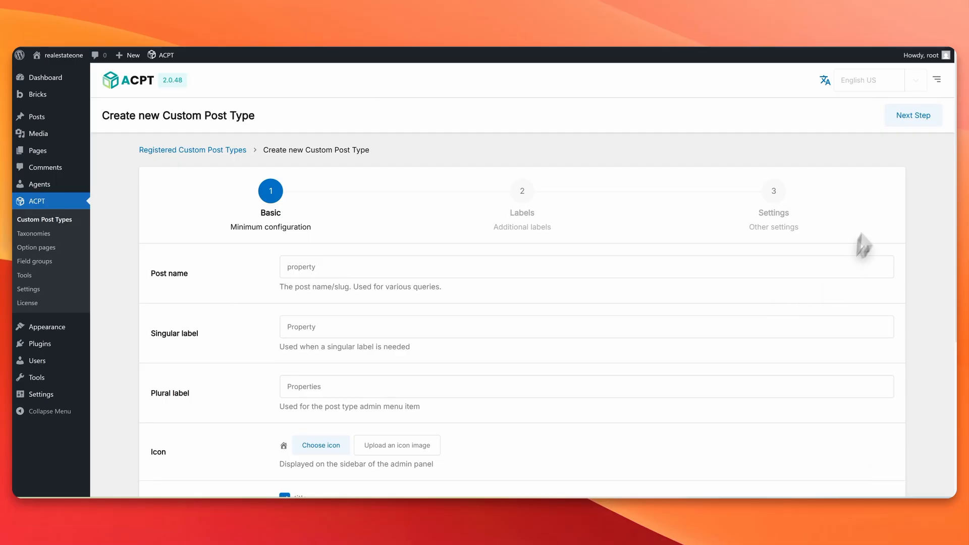
Step: Step through the labels and settings pages and save the property post type
click(916, 116)
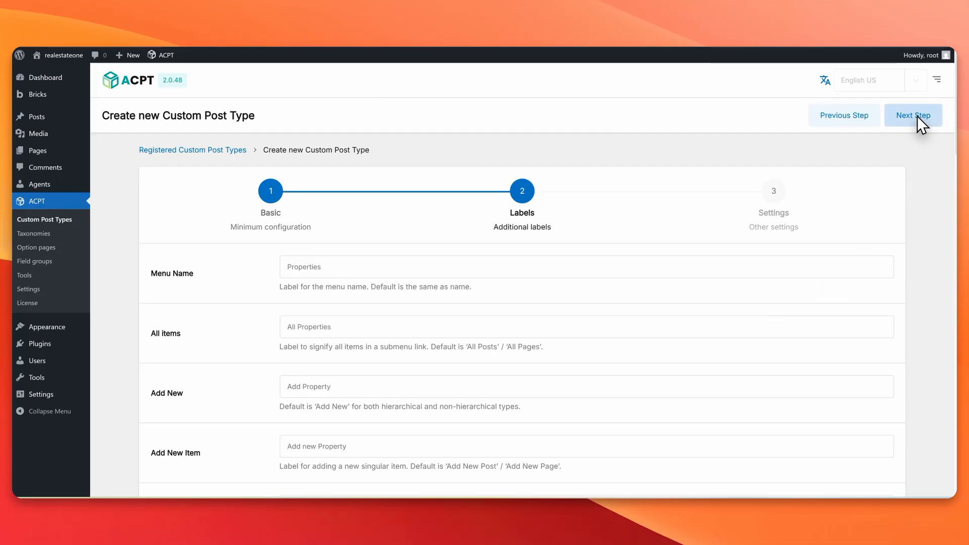
click(916, 116)
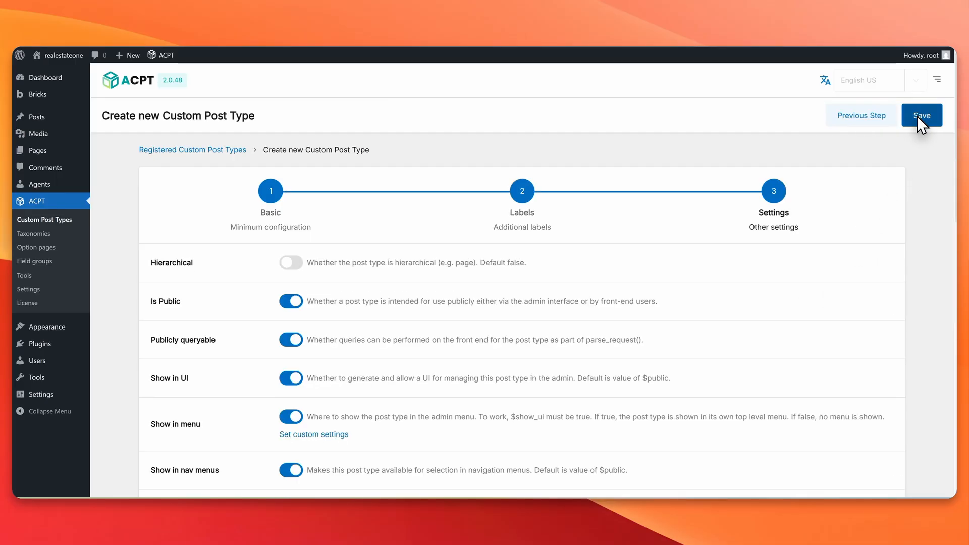
click(916, 116)
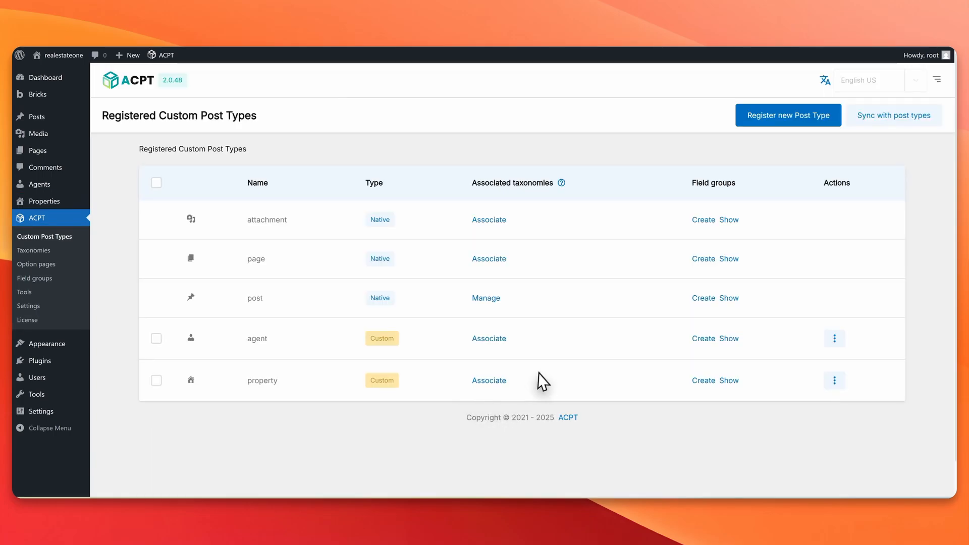
Step: Review the Custom Post Types list, where property now appears as Custom beside agent
drag(245, 381, 305, 384)
click(47, 276)
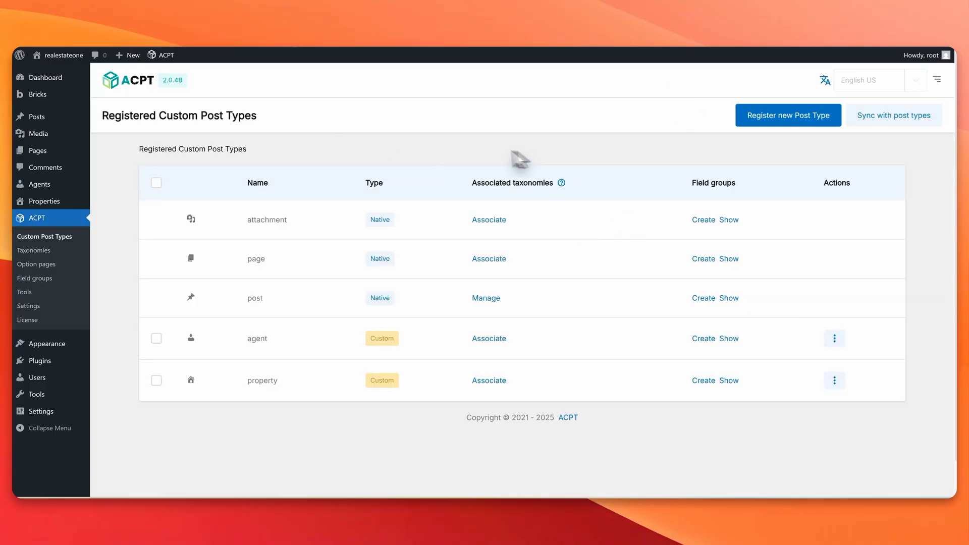
scroll(314, 252, down, 2)
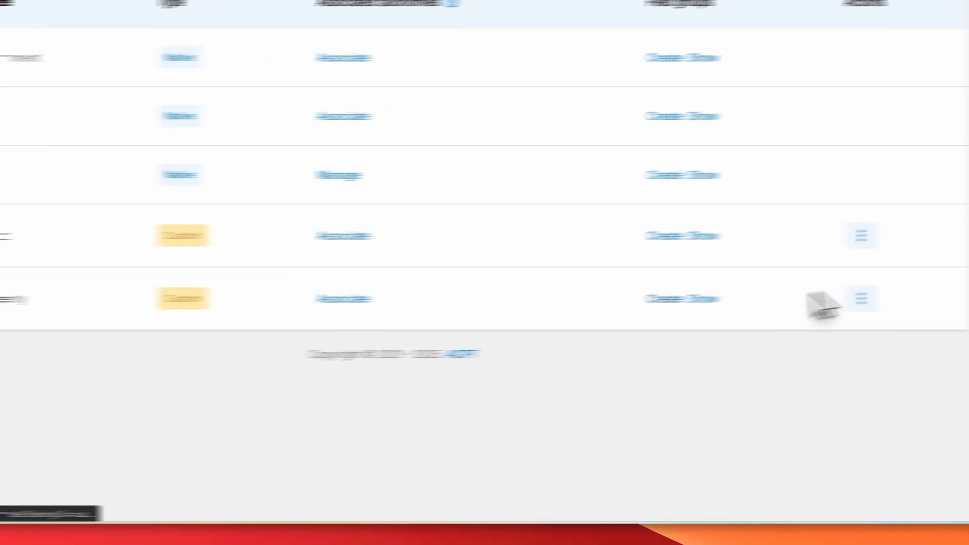
Step: Create a field group for property and add a meta box named property
click(661, 299)
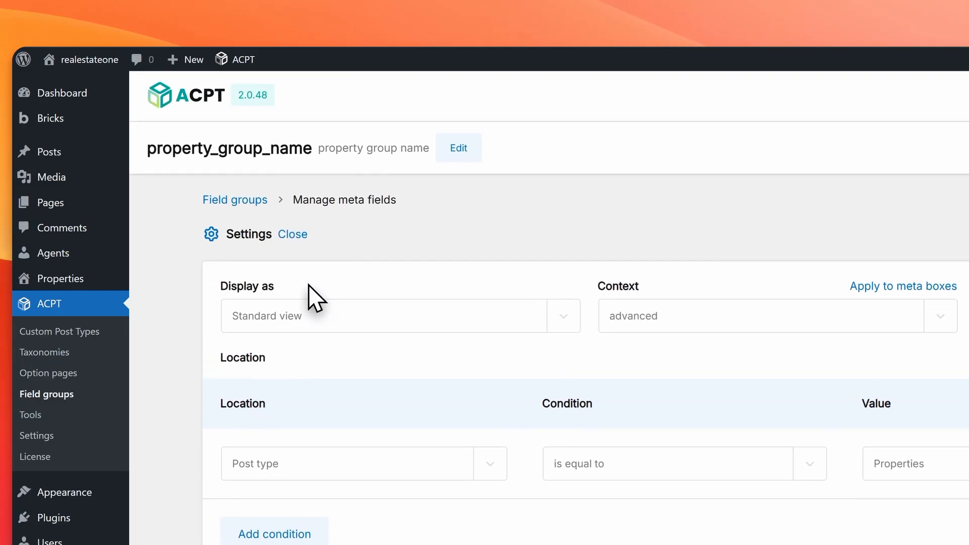
scroll(401, 303, down, 2)
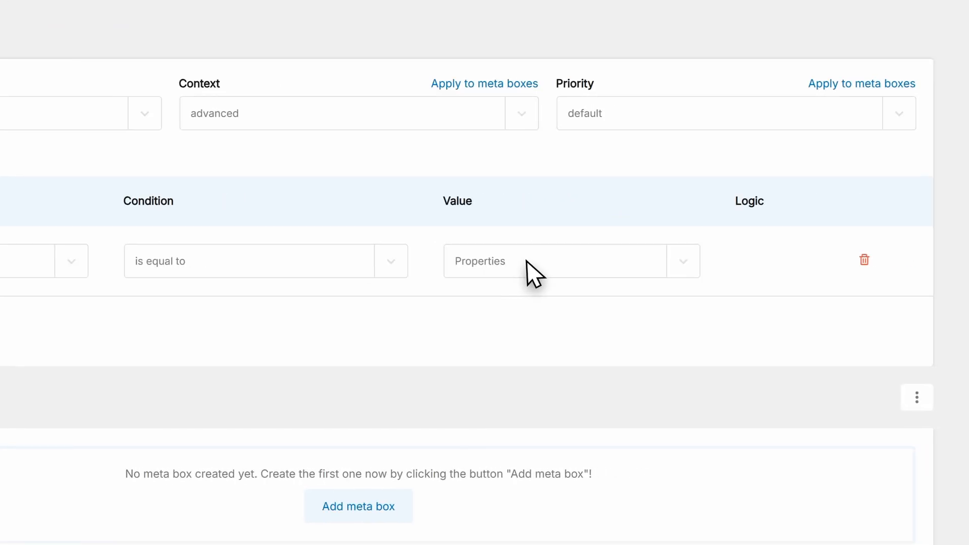
scroll(242, 282, down, 2)
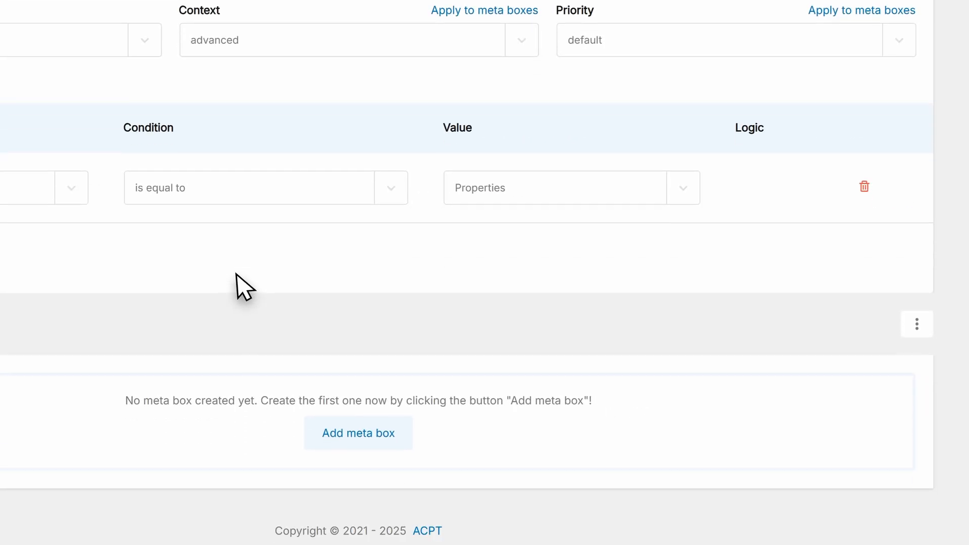
click(342, 419)
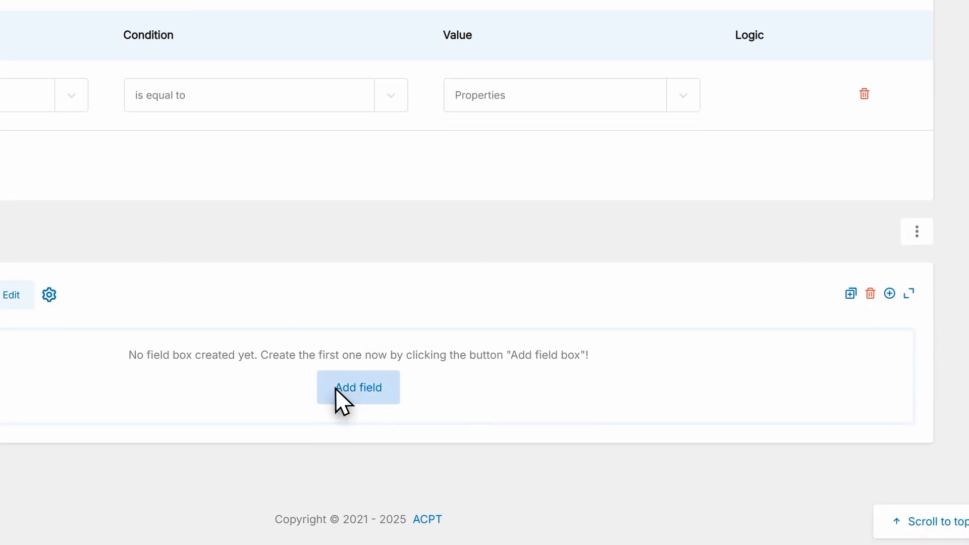
click(11, 295)
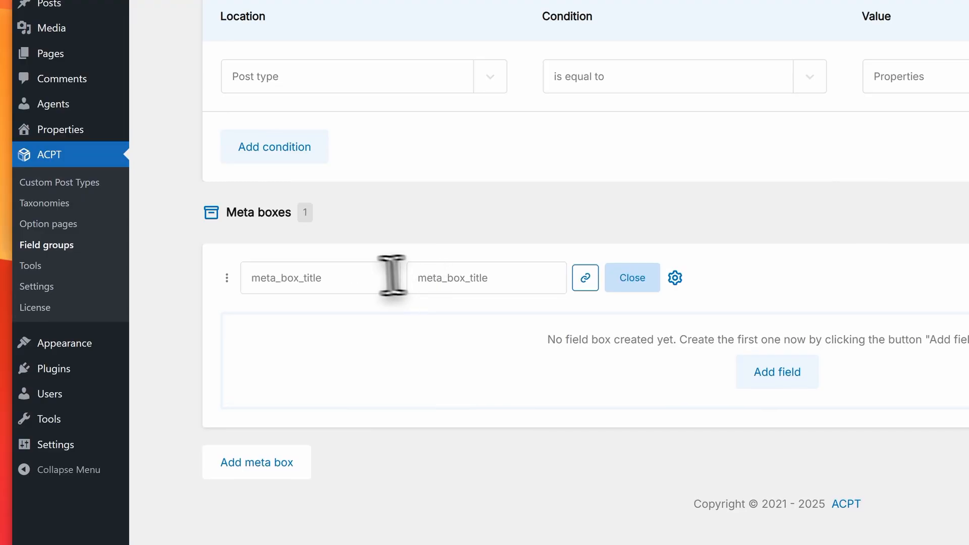
click(320, 272)
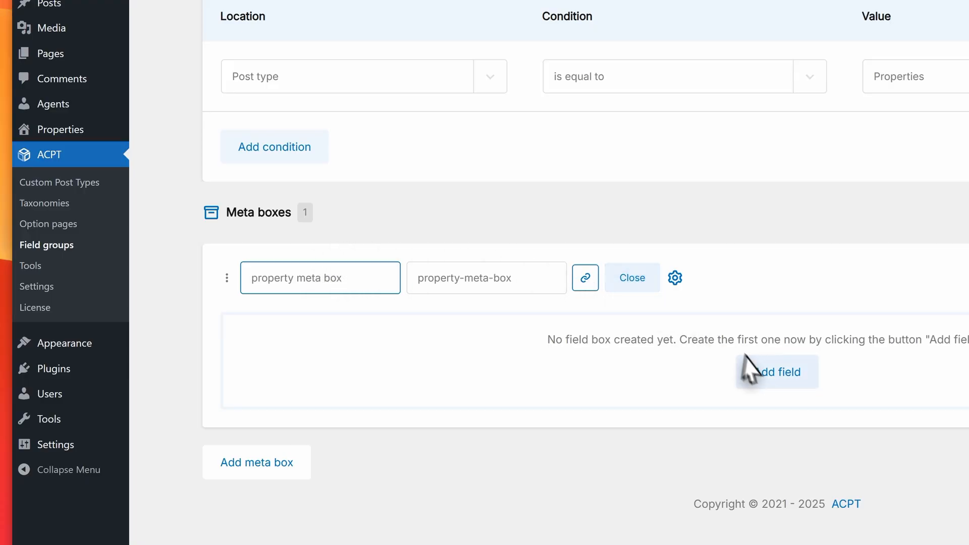
Step: Add a Text field labelled 'Agent Assigned' to the property meta box and save the group
click(772, 372)
scroll(770, 367, down, 3)
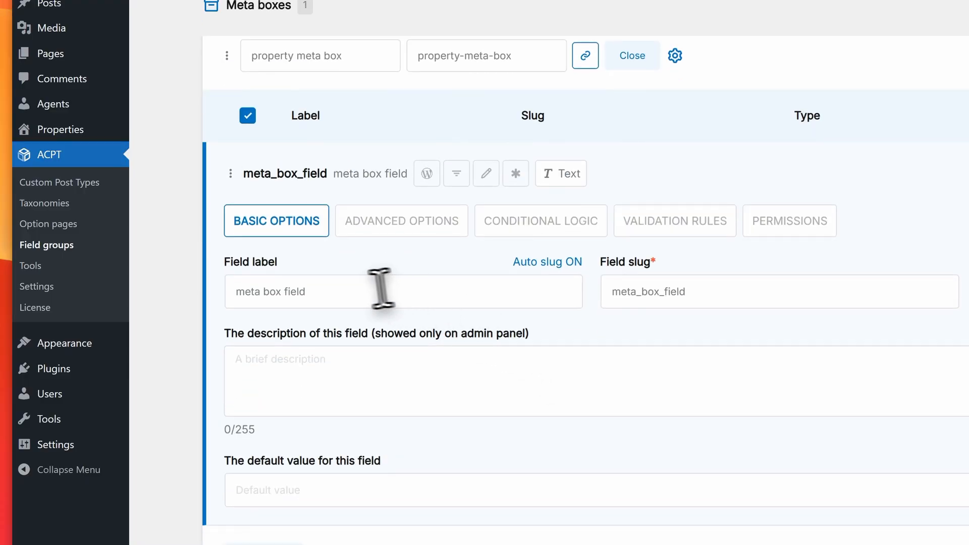
click(350, 290)
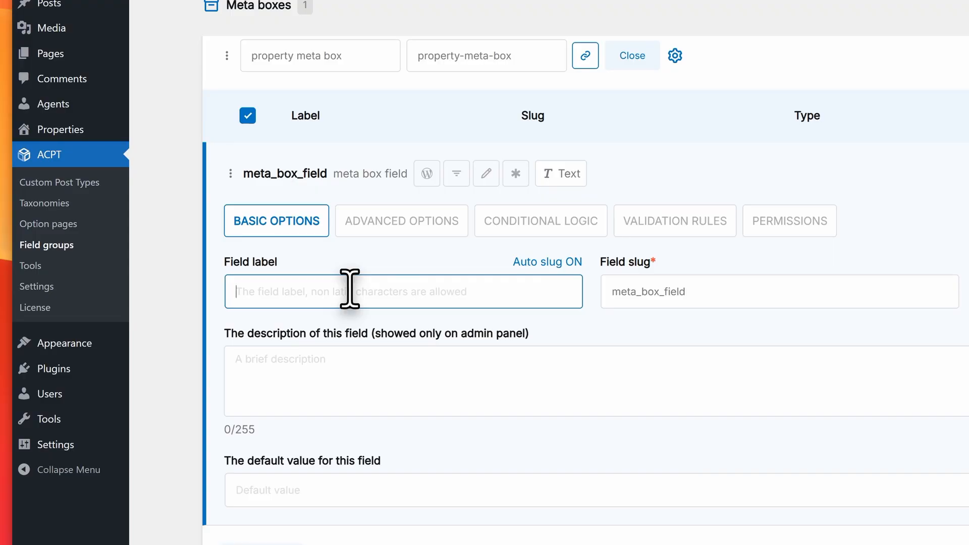
text(Agent Assig)
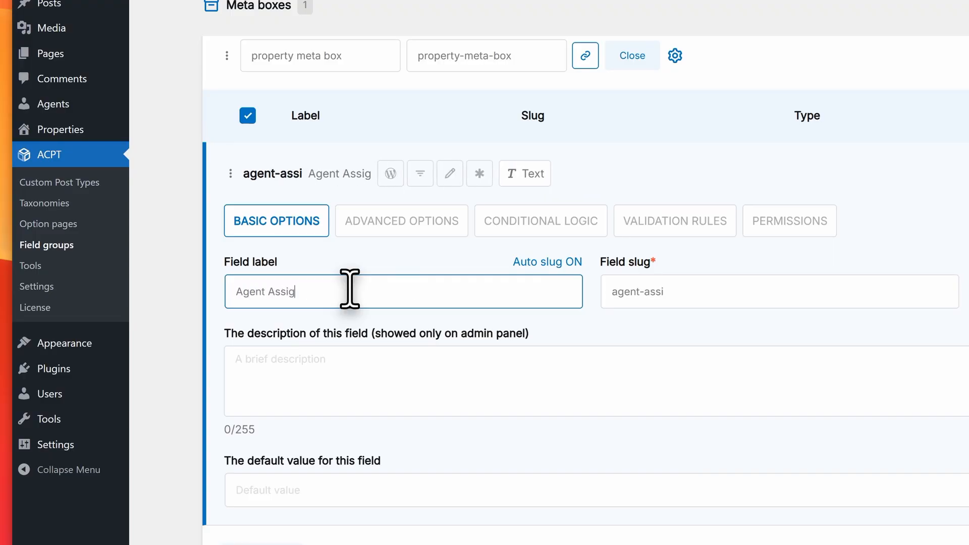
text(ned)
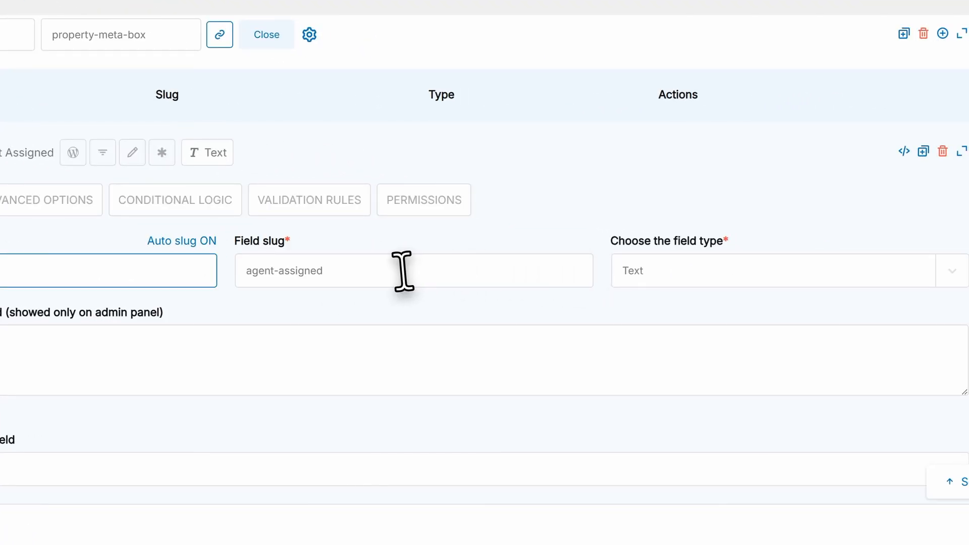
click(656, 271)
click(657, 271)
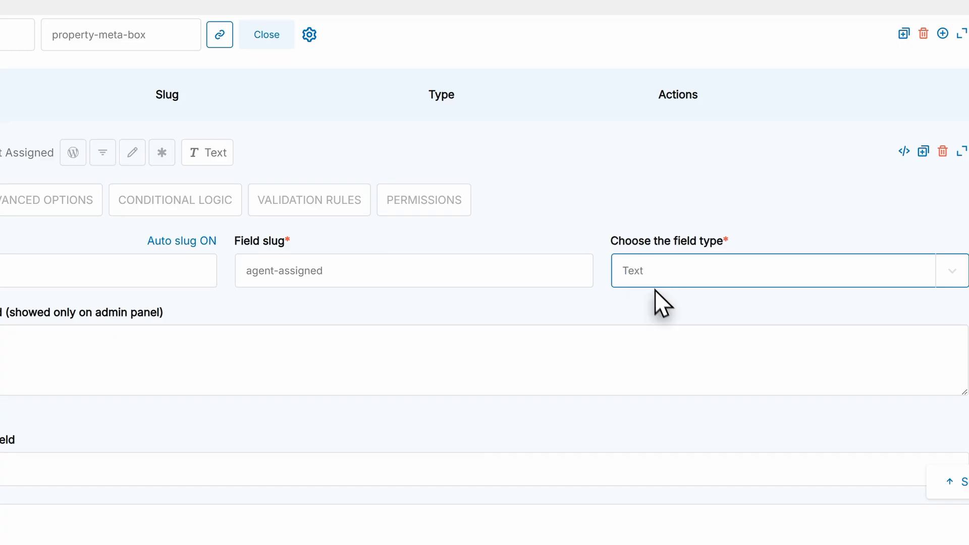
scroll(358, 343, down, 1)
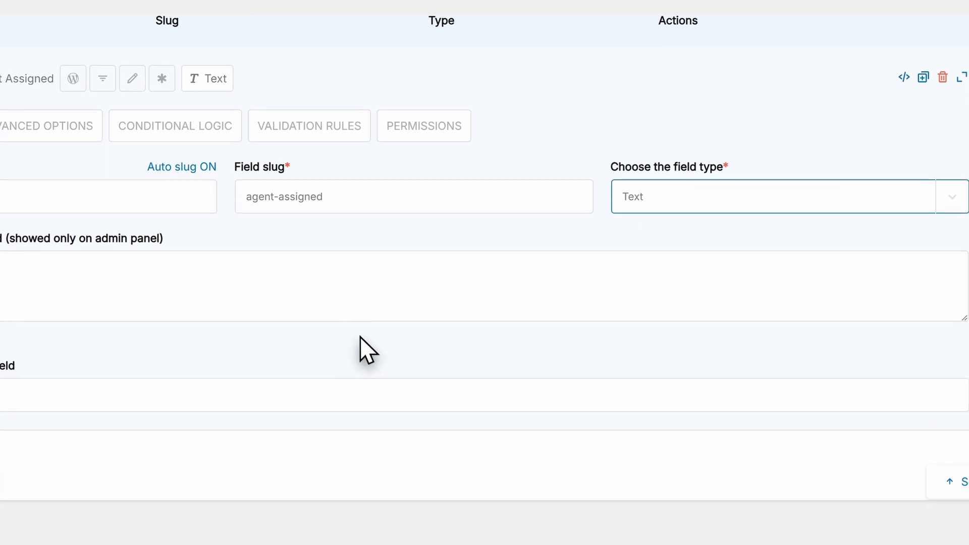
scroll(343, 331, down, 2)
scroll(329, 333, up, 10)
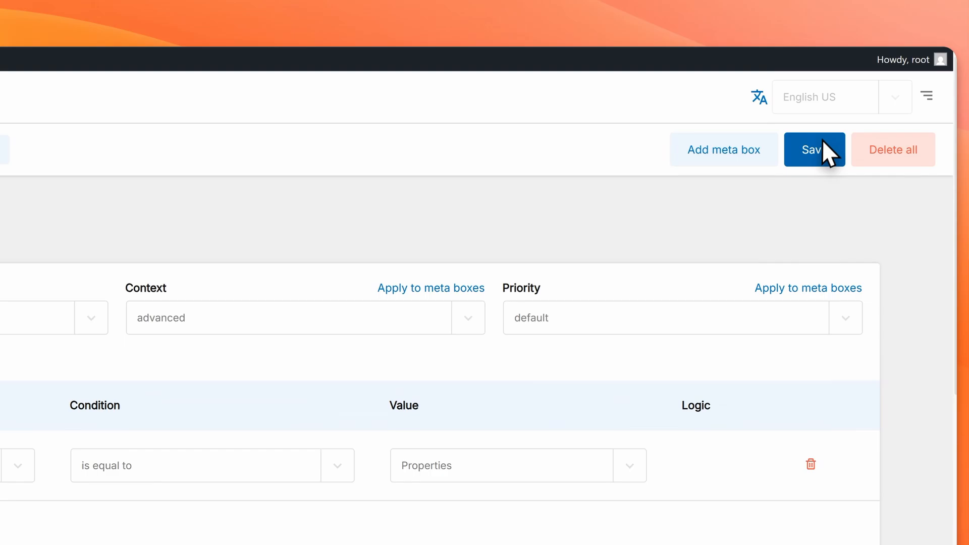
click(820, 143)
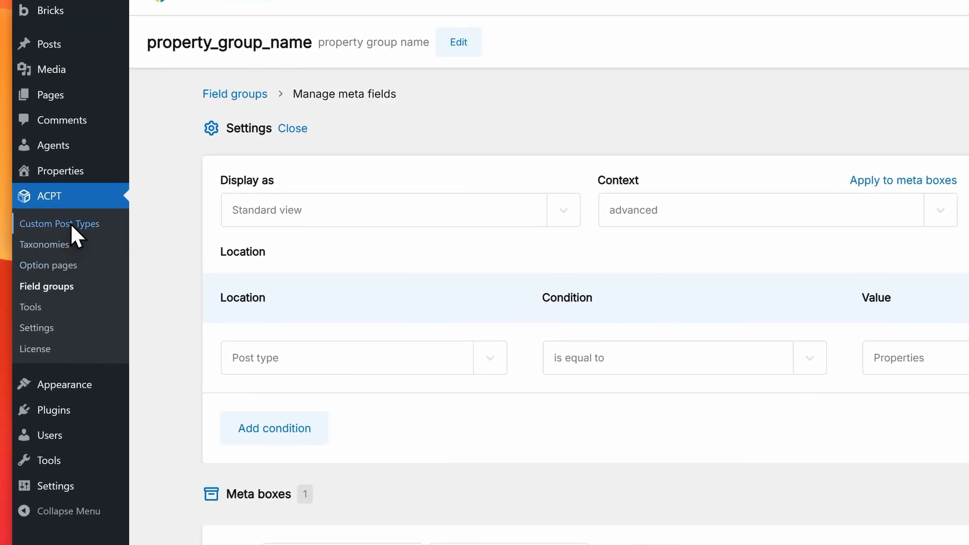
Step: Create a field group for agent and add a meta box named agents
click(70, 223)
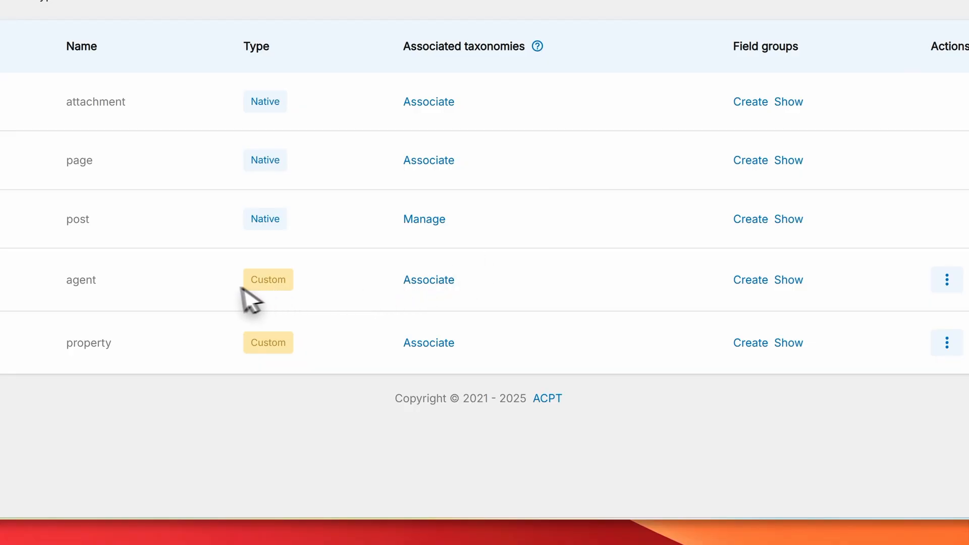
click(755, 280)
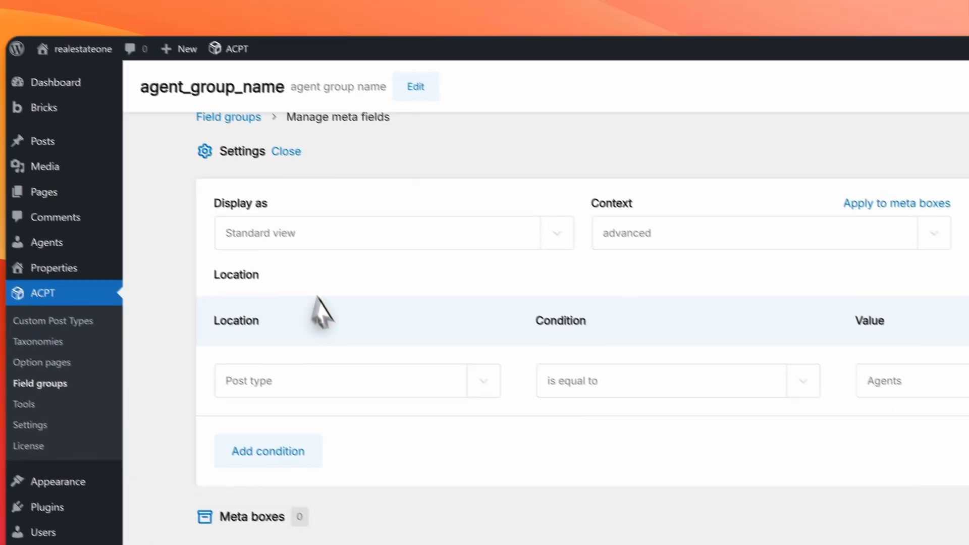
scroll(21, 190, down, 2)
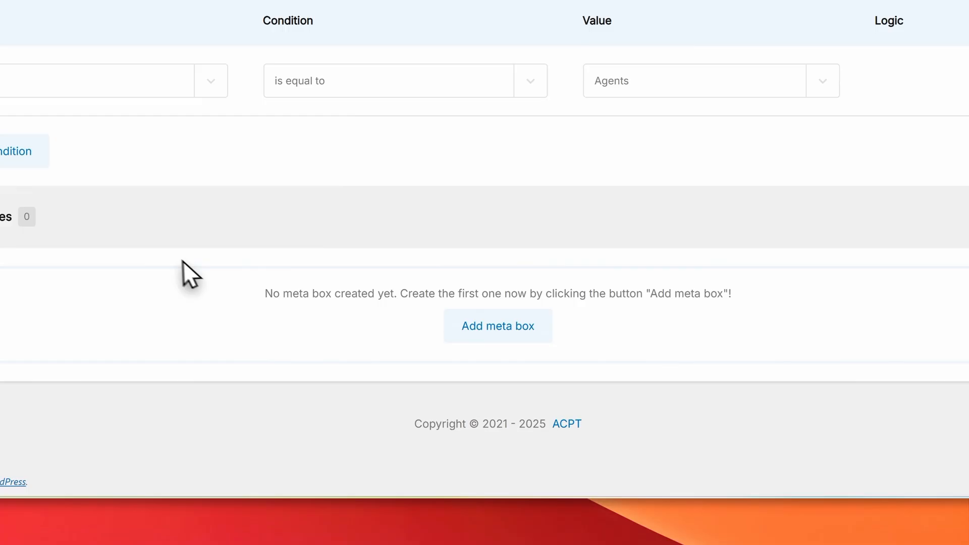
click(518, 328)
click(404, 248)
click(303, 245)
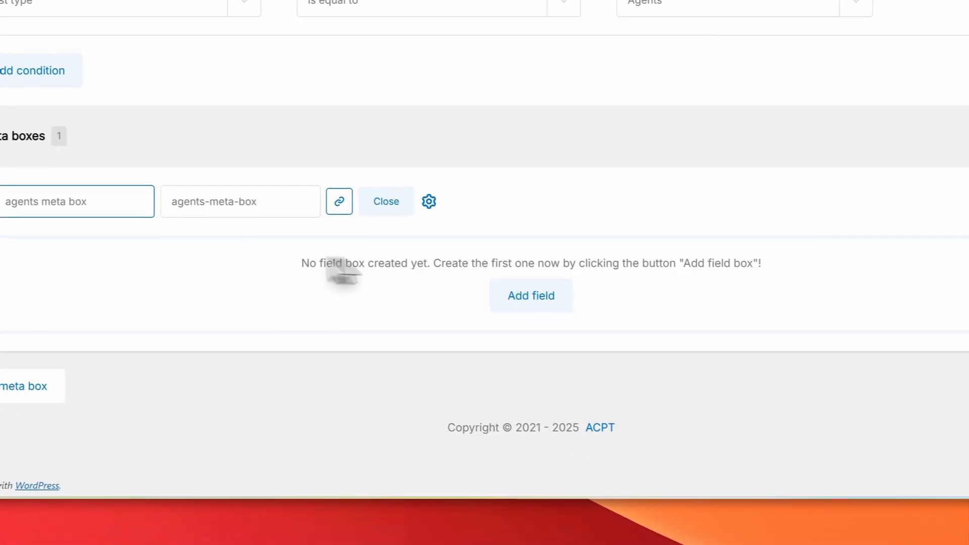
Step: Add a field labelled 'Properties Assigned' to the agents meta box, typed Relationship
click(785, 345)
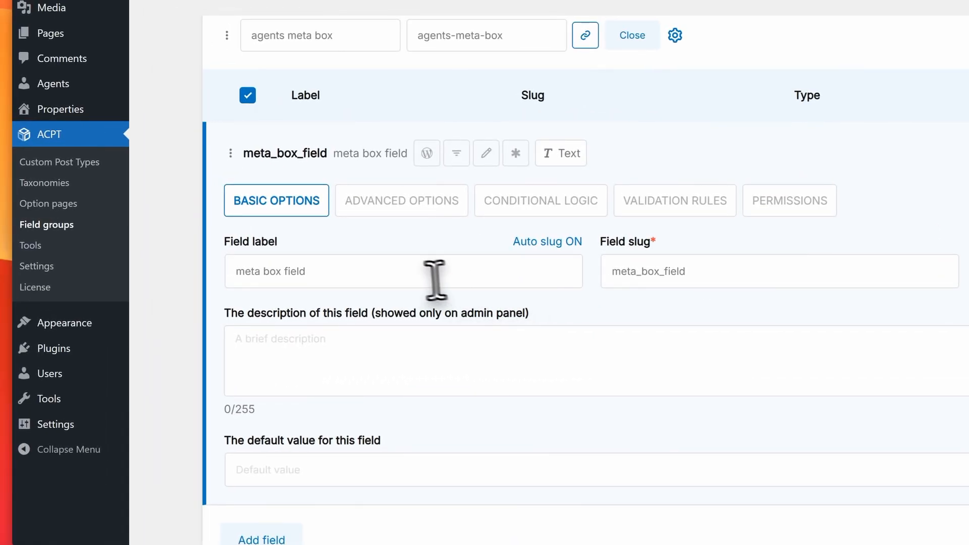
click(292, 245)
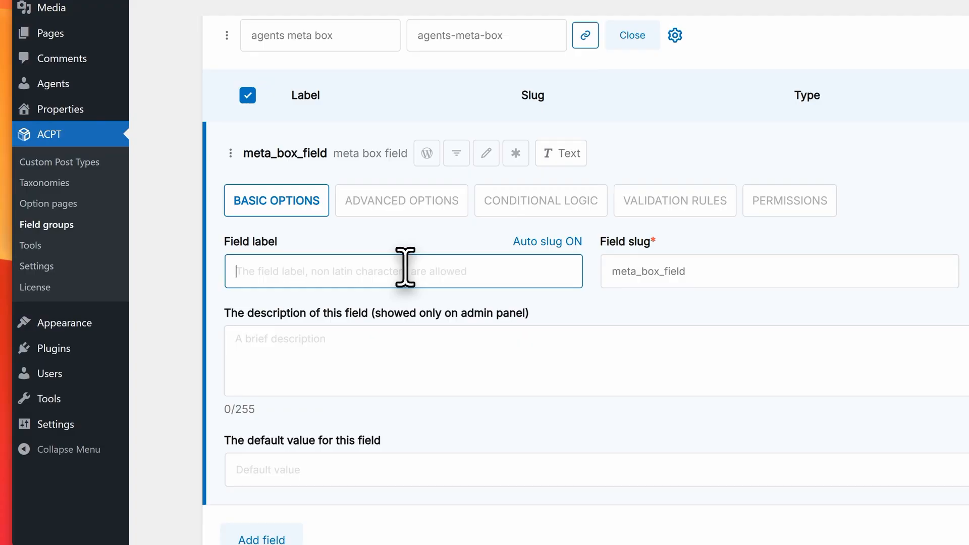
text(Propert)
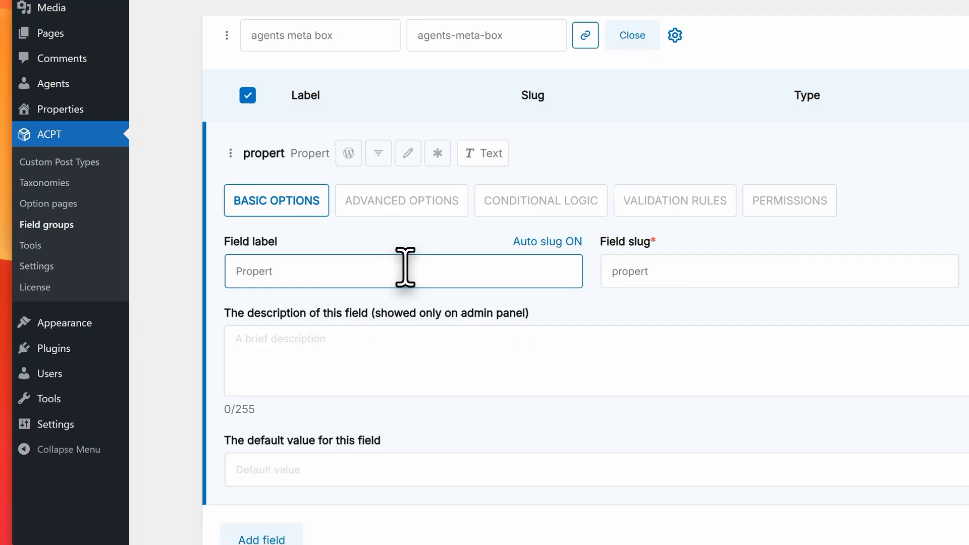
text(ies Ass)
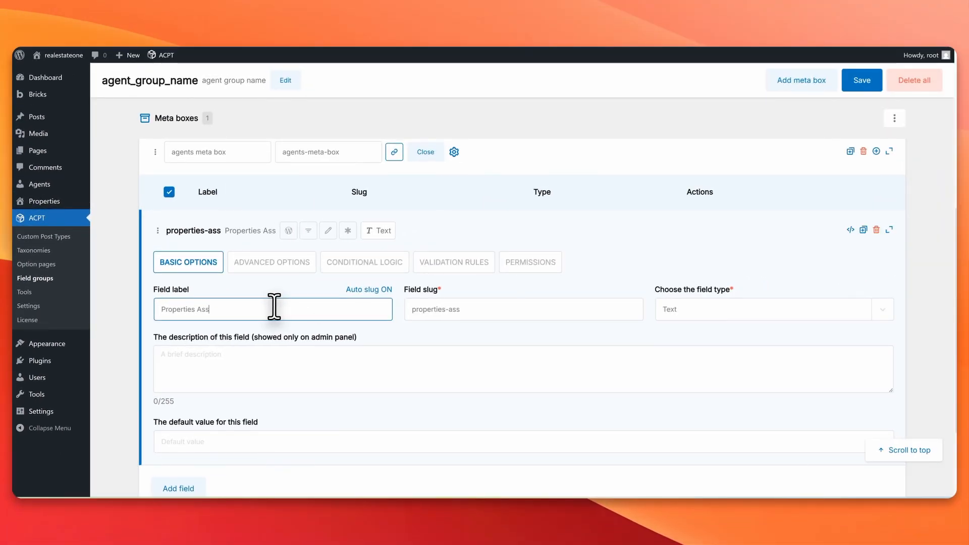
text(ig)
key(BackSpace)
text(iged)
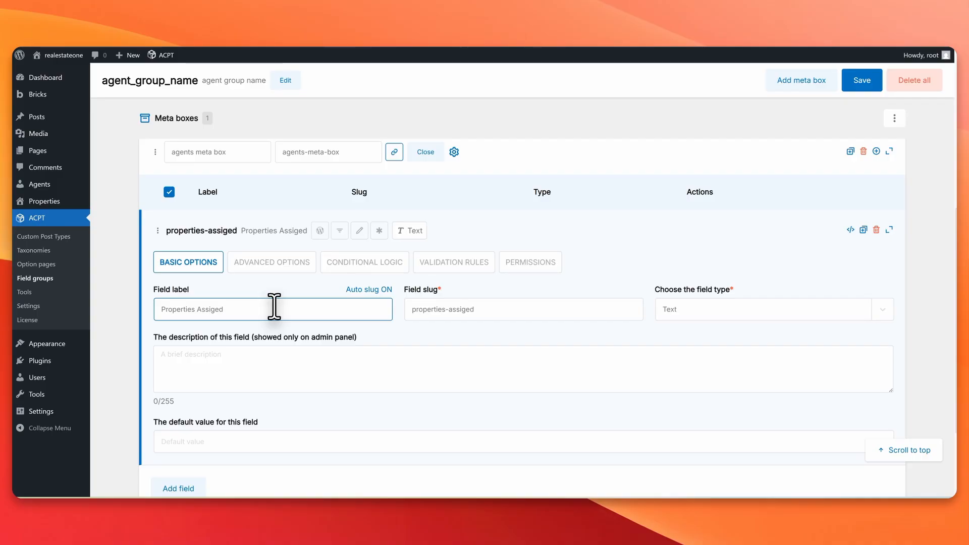
key(BackSpace)
key(BackSpace)
text(ned)
click(722, 309)
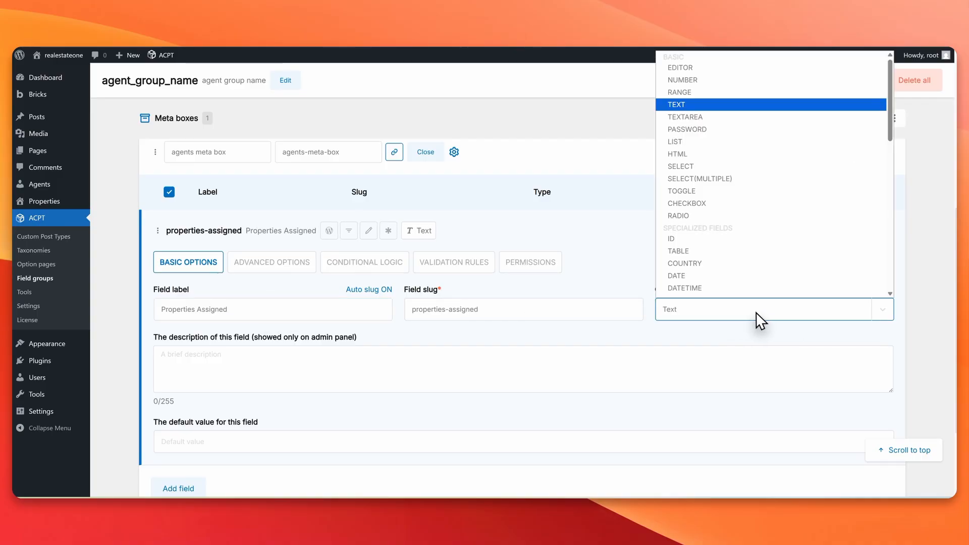
scroll(721, 262, down, 6)
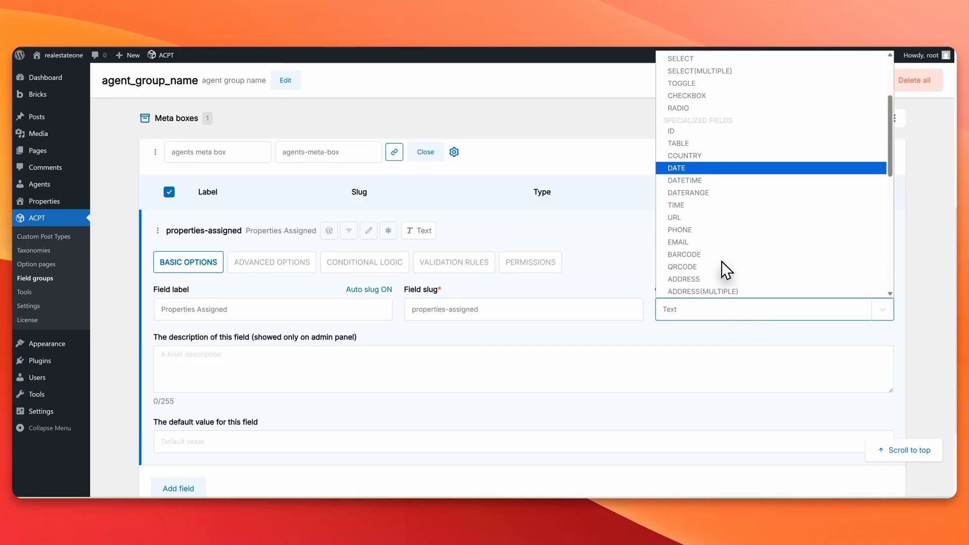
scroll(721, 261, down, 4)
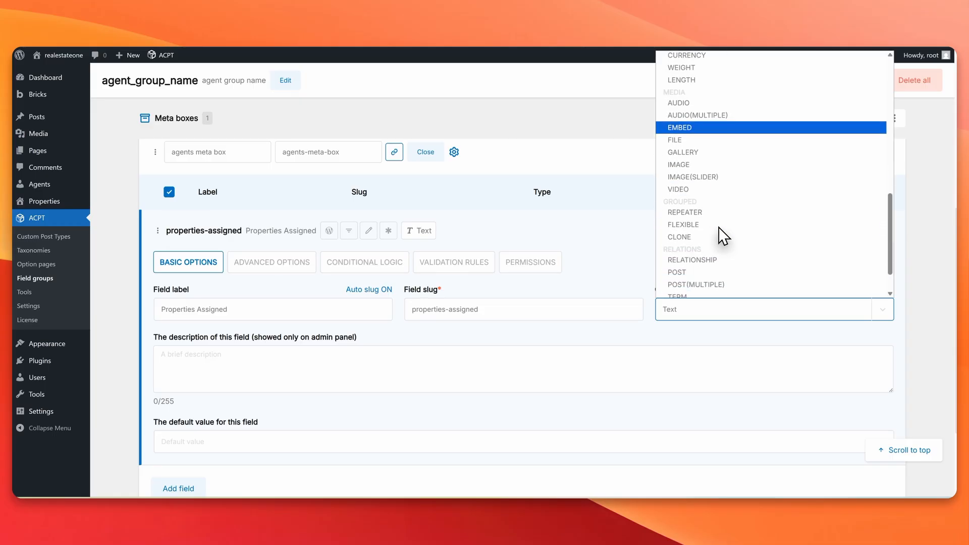
click(713, 260)
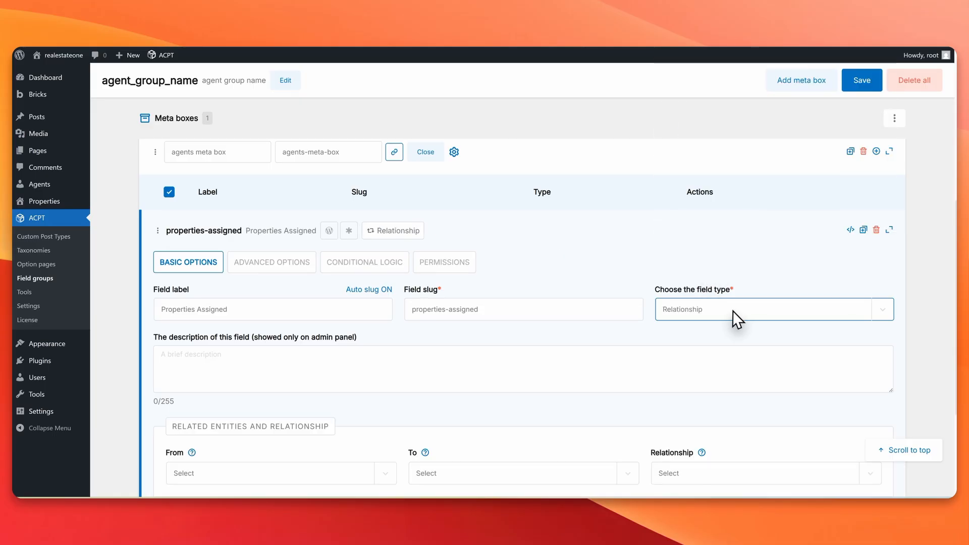
Step: Relate Agents to Properties as One to Many - Bidirectional
scroll(353, 353, down, 3)
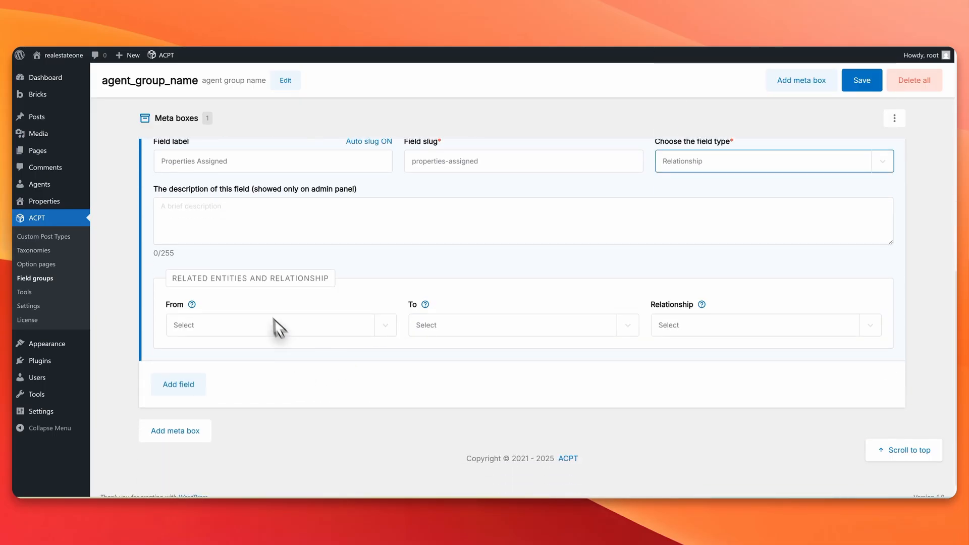
click(240, 317)
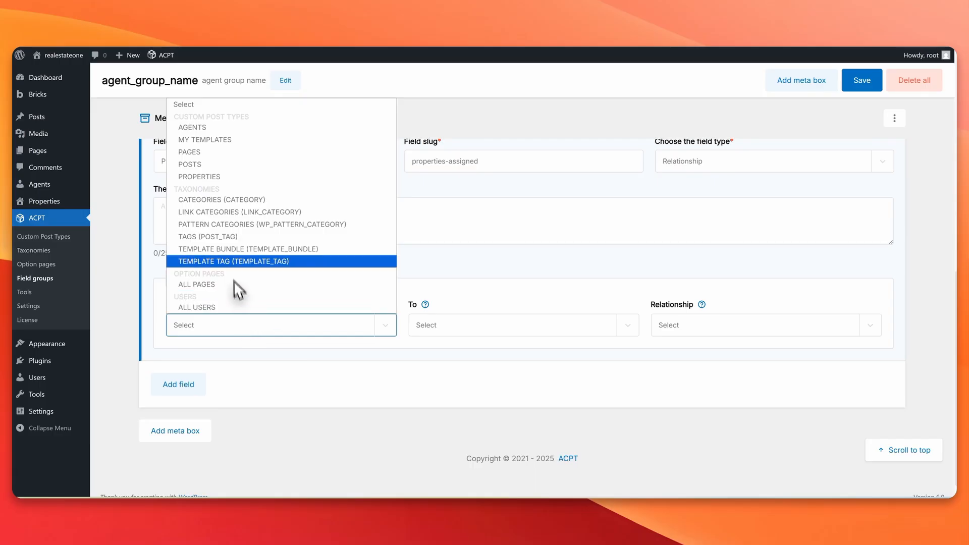
click(227, 128)
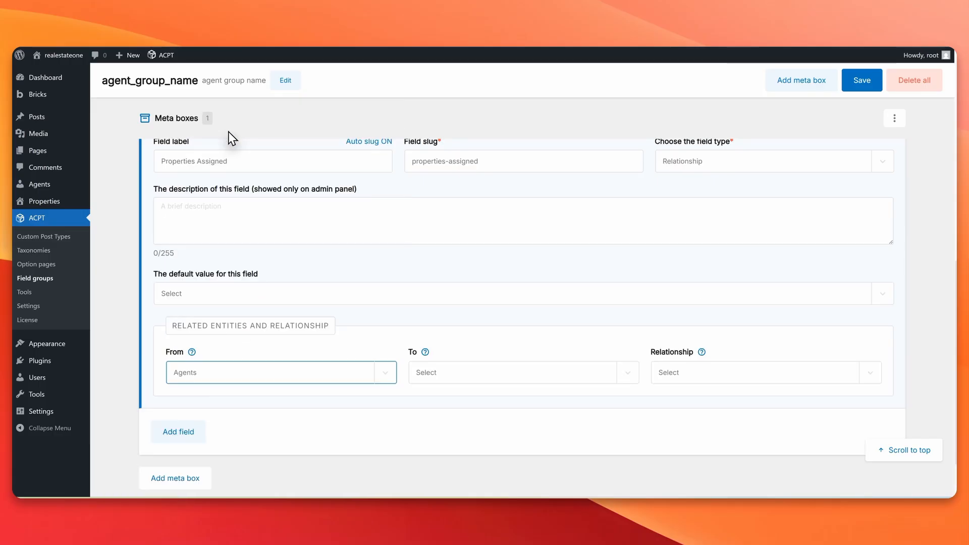
click(475, 374)
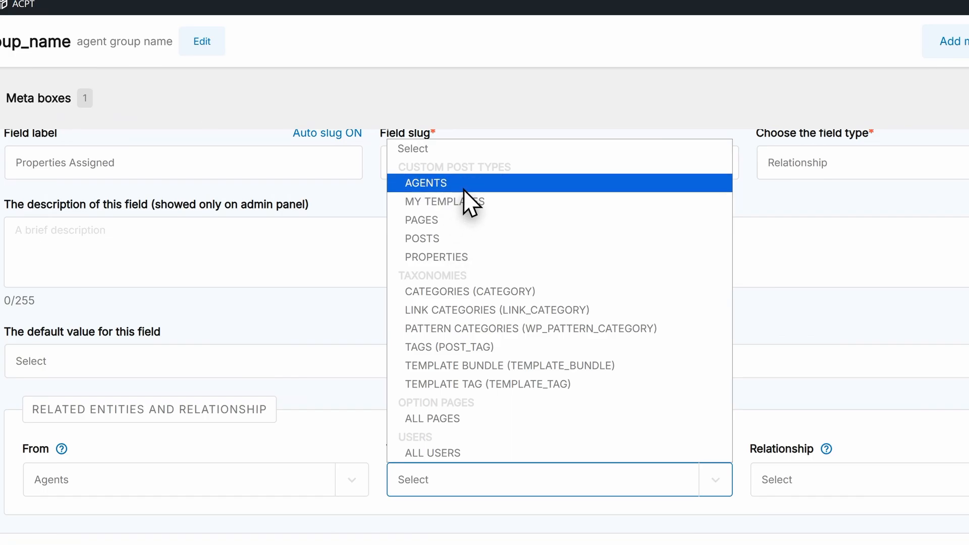
click(472, 259)
click(858, 475)
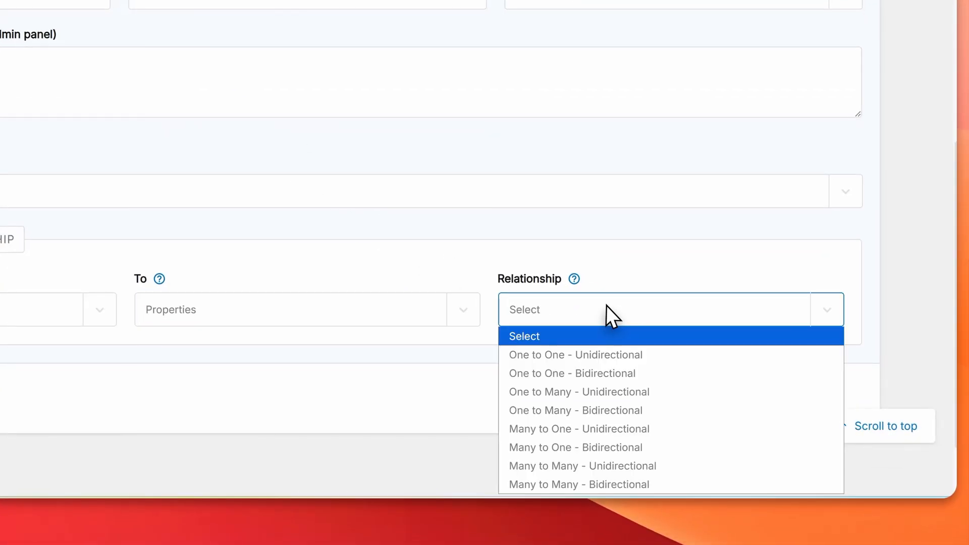
scroll(653, 222, down, 3)
click(643, 223)
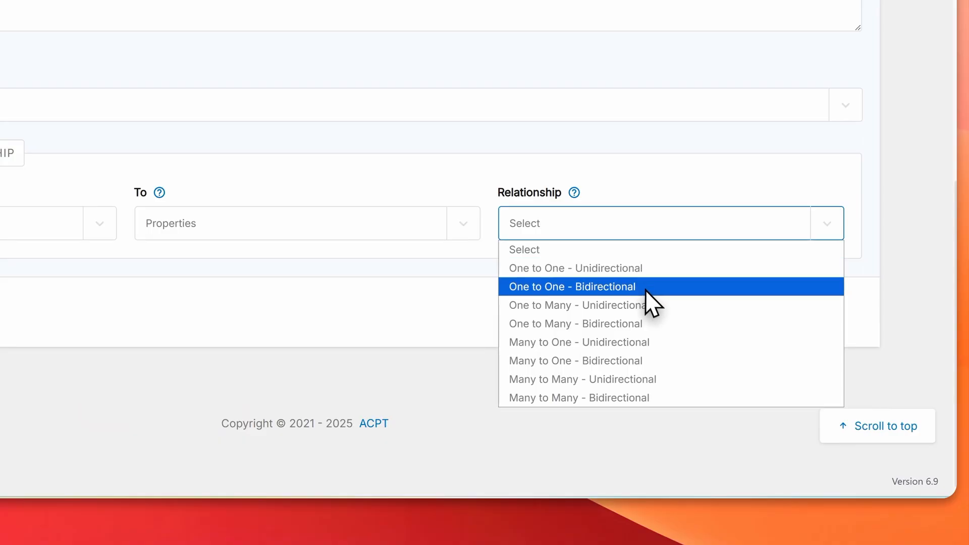
click(620, 324)
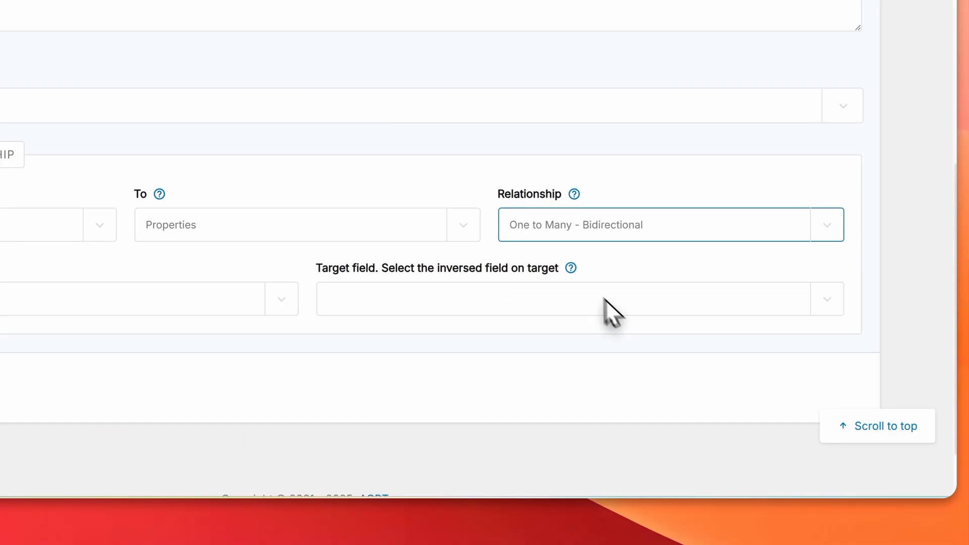
Step: Target the property meta box with agent-assigned as the inverse field
click(171, 302)
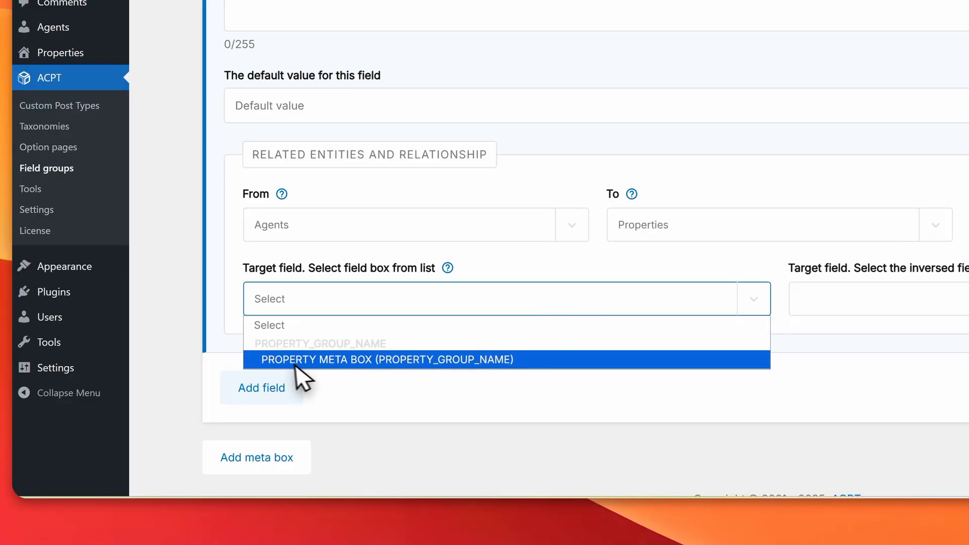
click(361, 364)
click(954, 305)
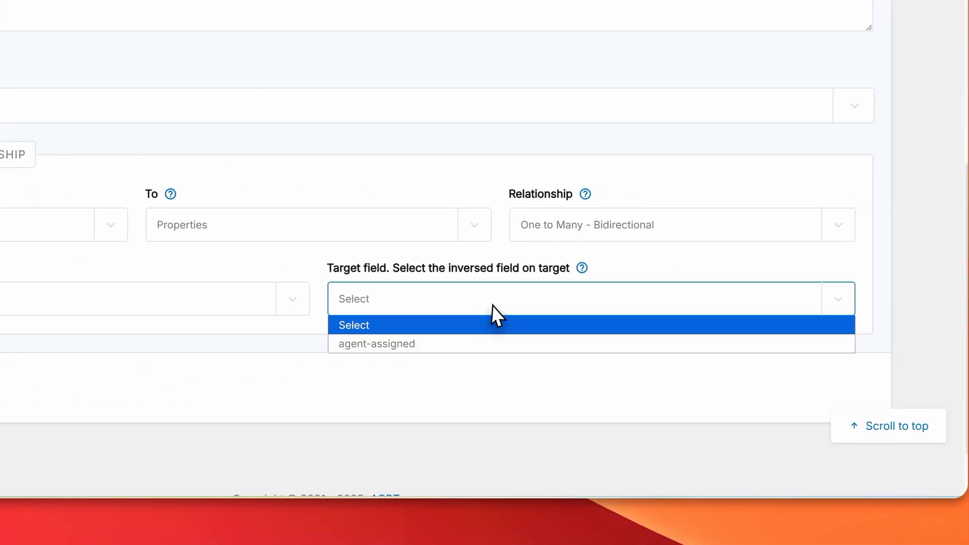
click(427, 341)
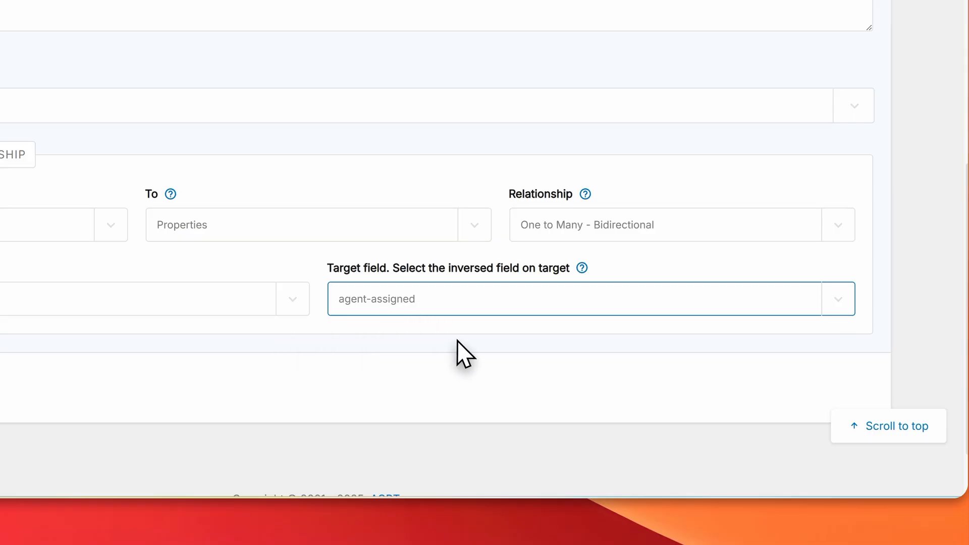
scroll(459, 333, up, 7)
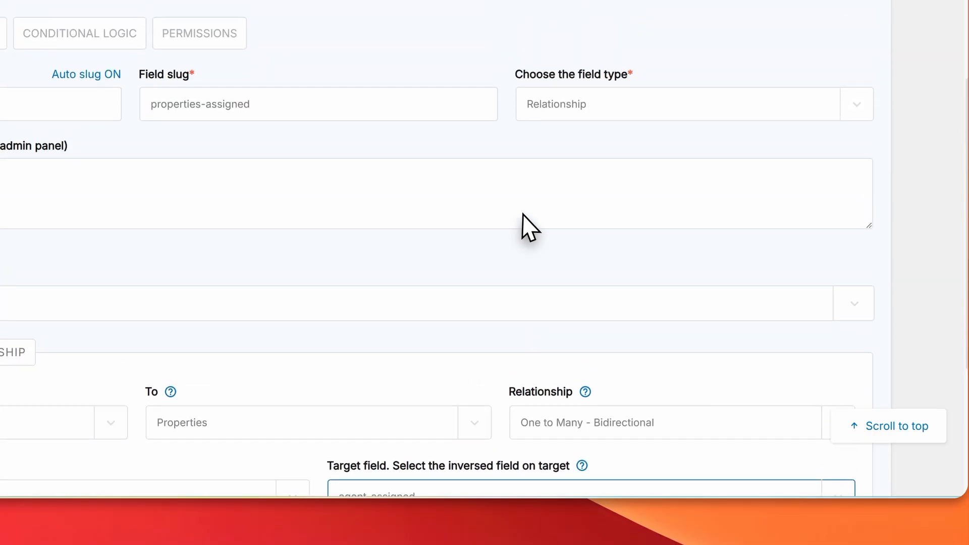
scroll(527, 209, up, 8)
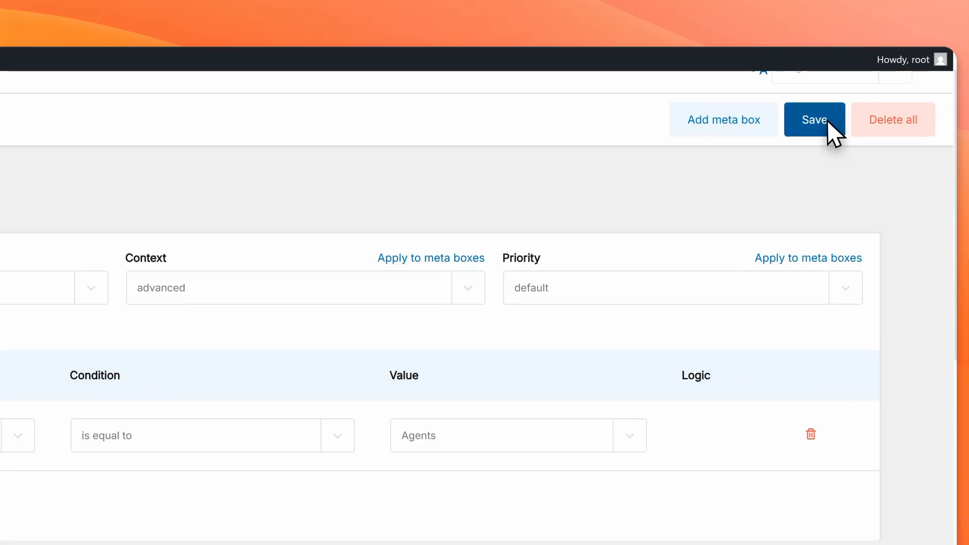
Step: Save the field group and start a new agent post titled Agent 1
click(827, 119)
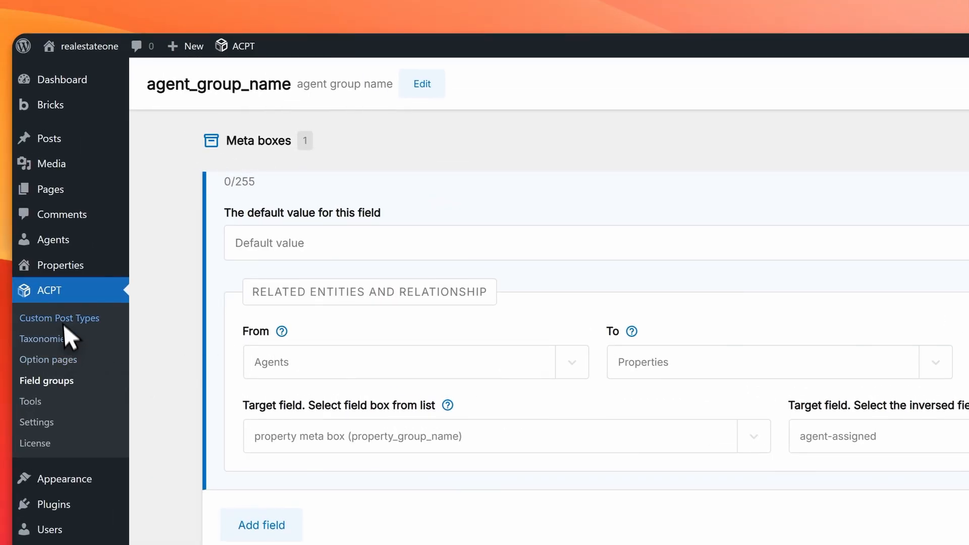
mouse_move(64, 269)
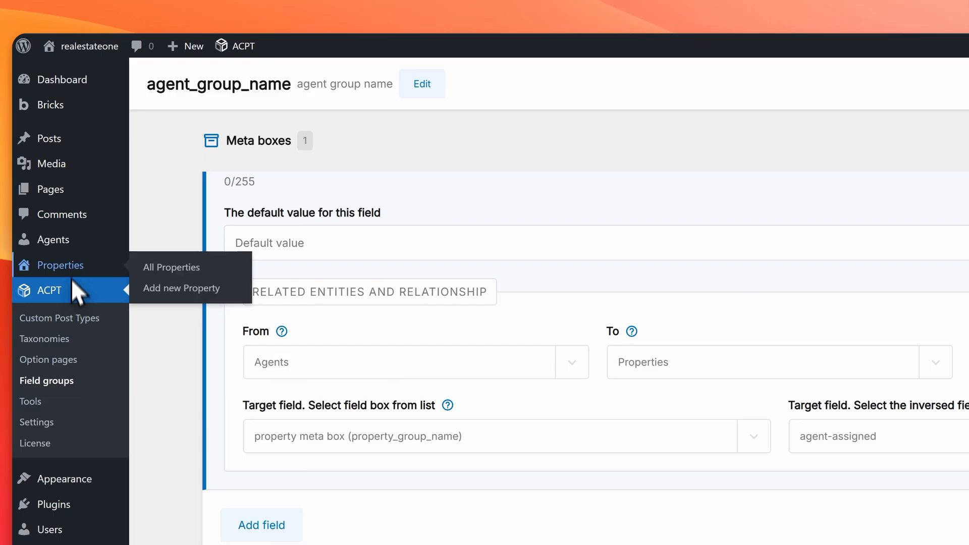
click(70, 271)
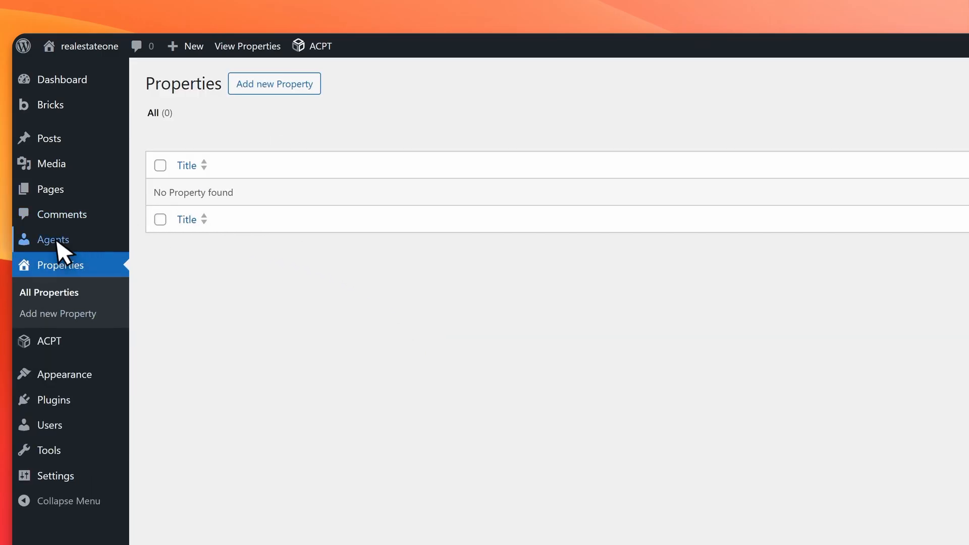
click(71, 242)
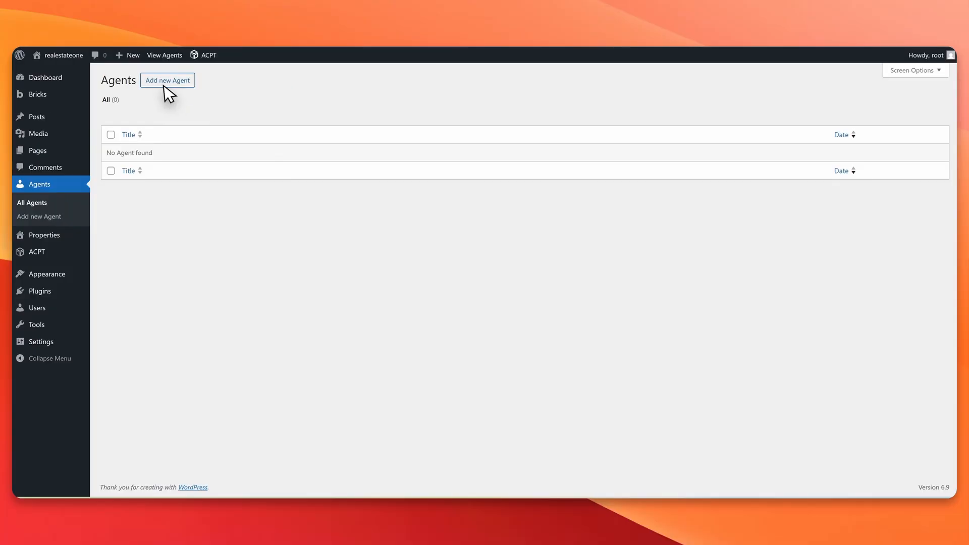
click(244, 98)
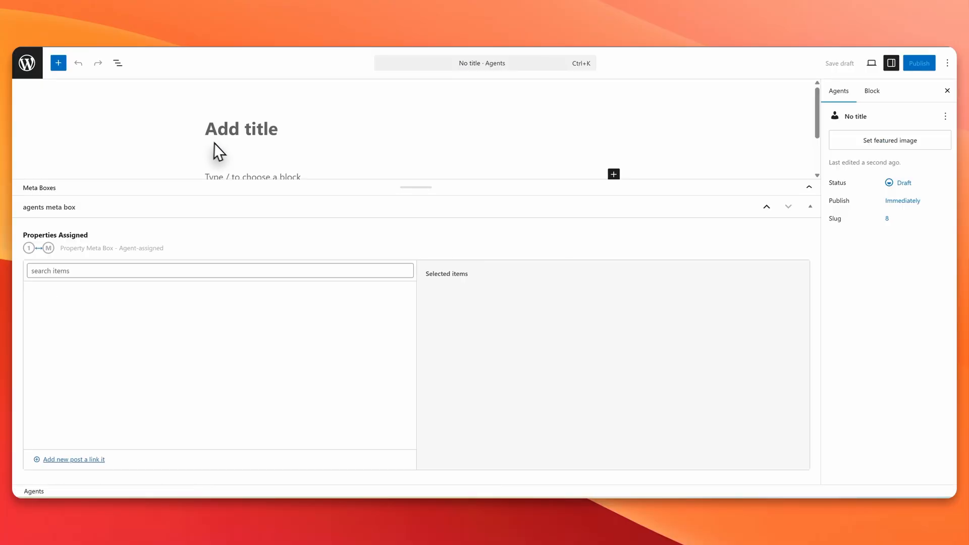
click(241, 127)
text(Agent 1)
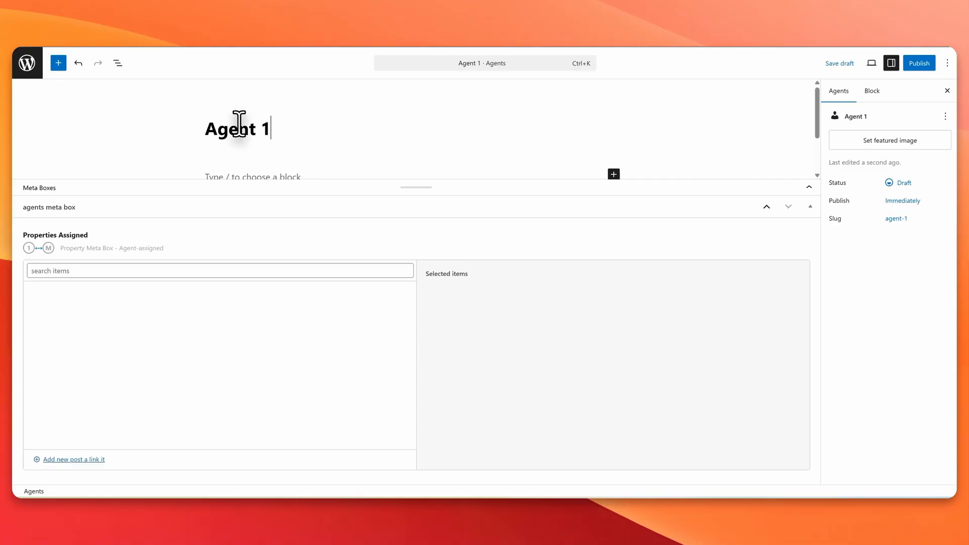
scroll(246, 137, down, 2)
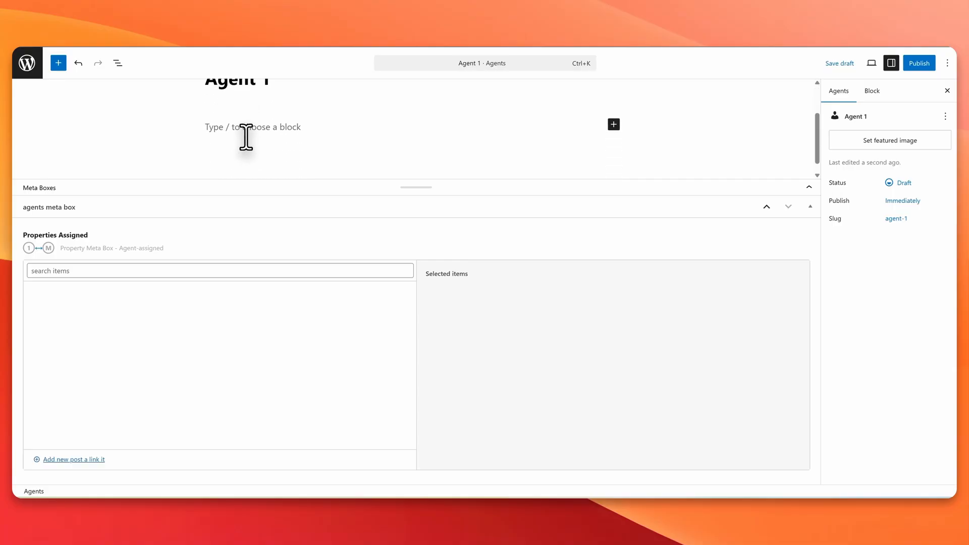
scroll(257, 150, up, 2)
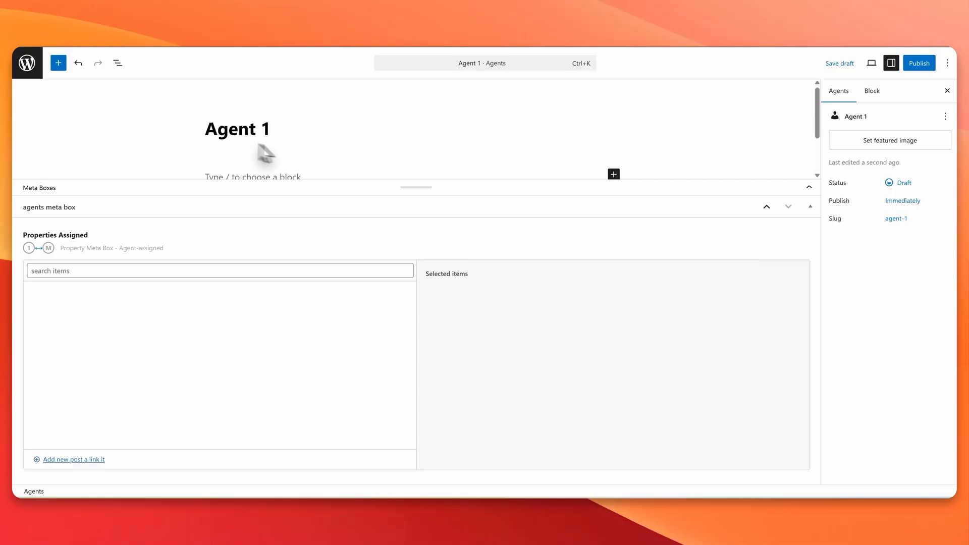
click(816, 207)
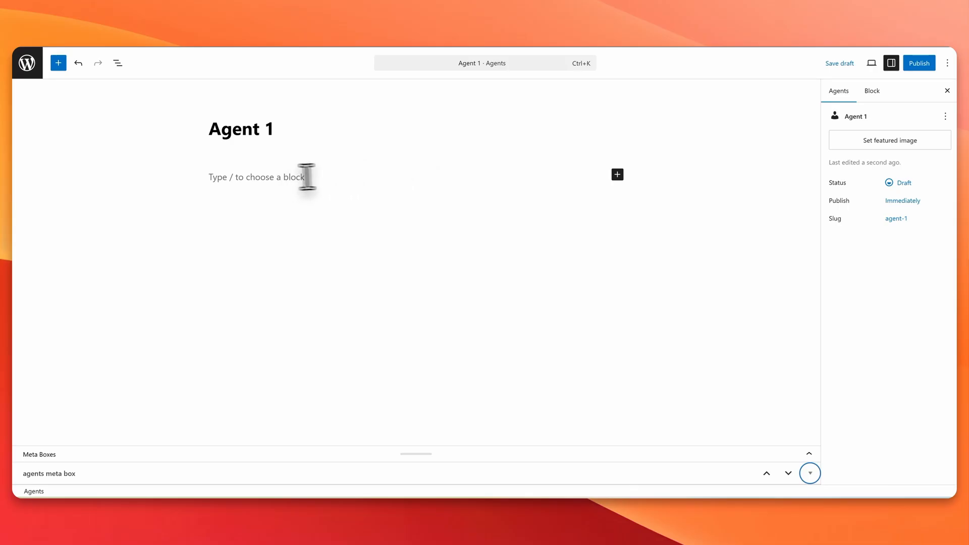
Step: Upload 'Call Back WordPress Free Discovery Call.webp' as Agent 1's featured image and publish it
click(867, 139)
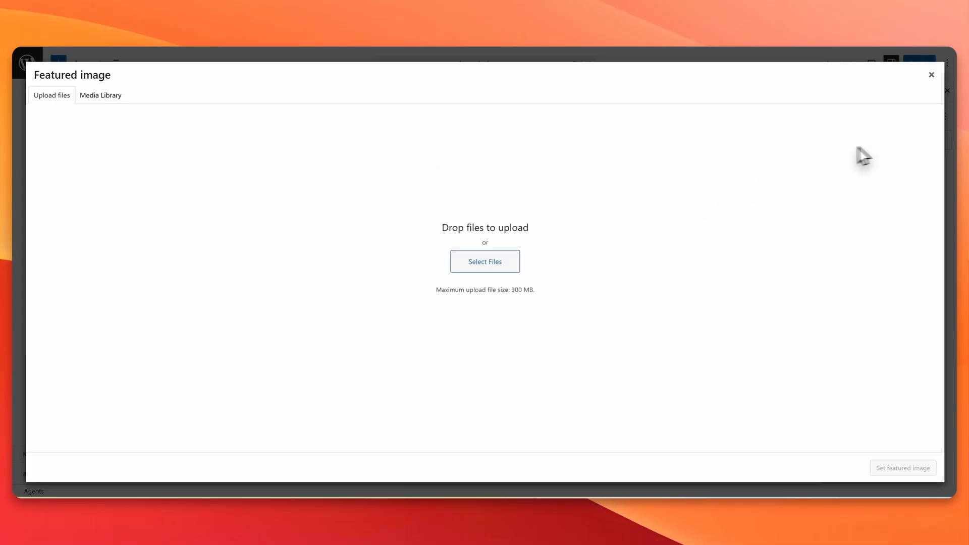
click(483, 260)
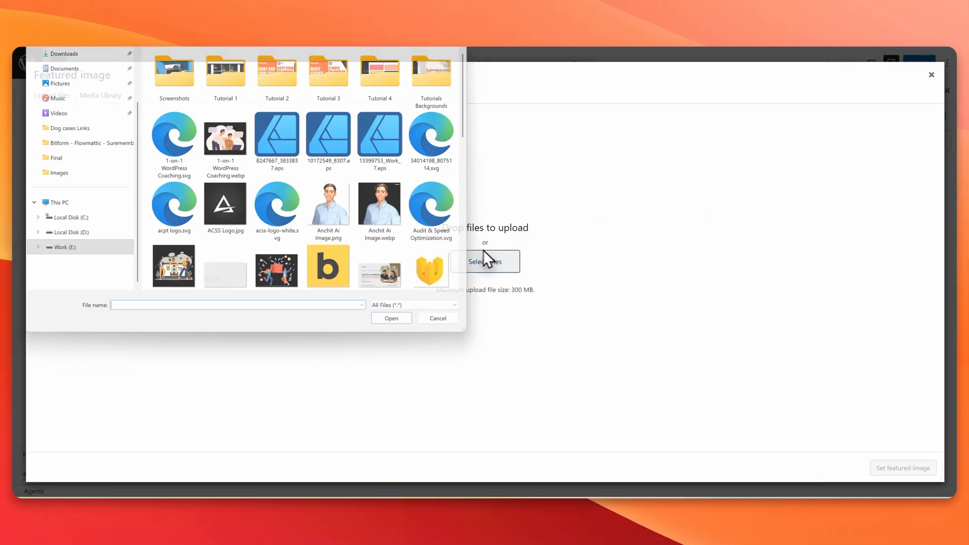
scroll(268, 223, down, 5)
click(191, 110)
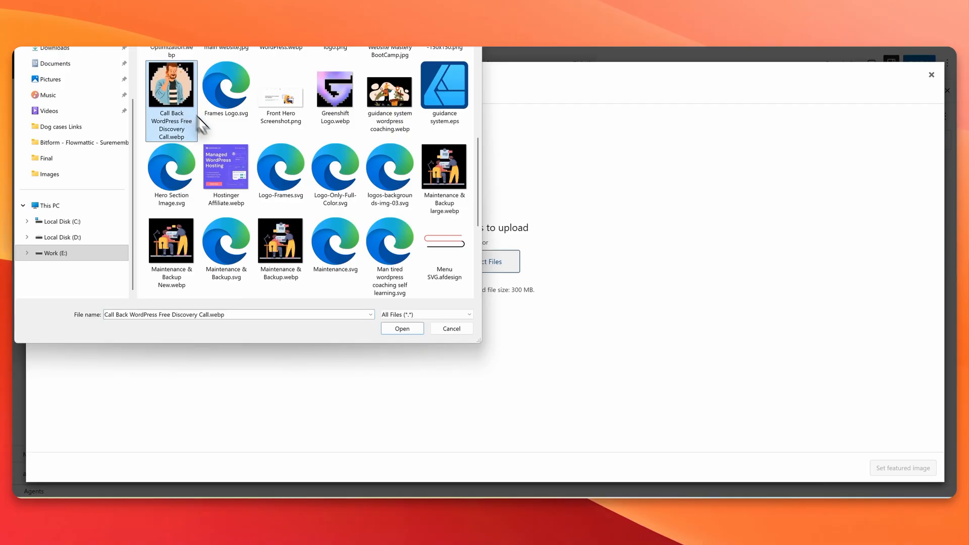
click(408, 329)
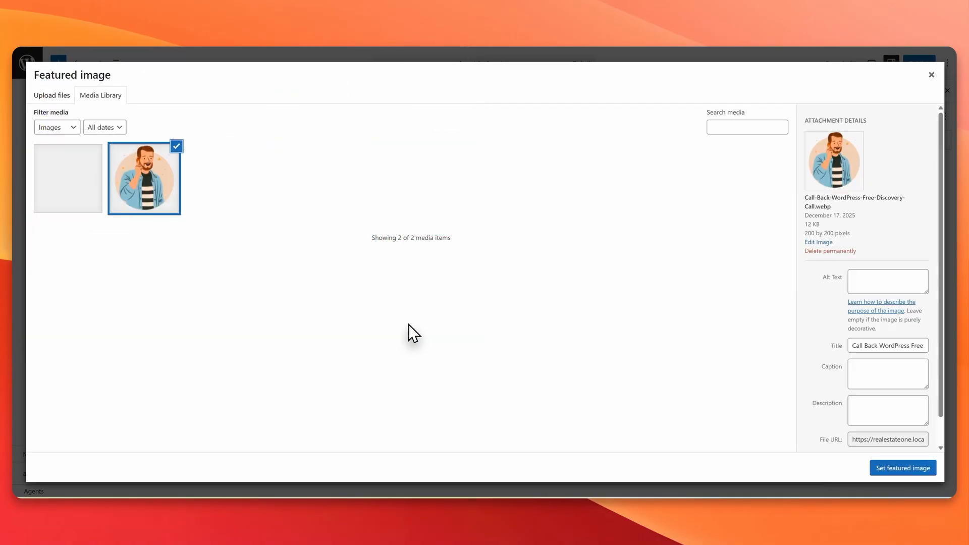
click(884, 283)
click(914, 465)
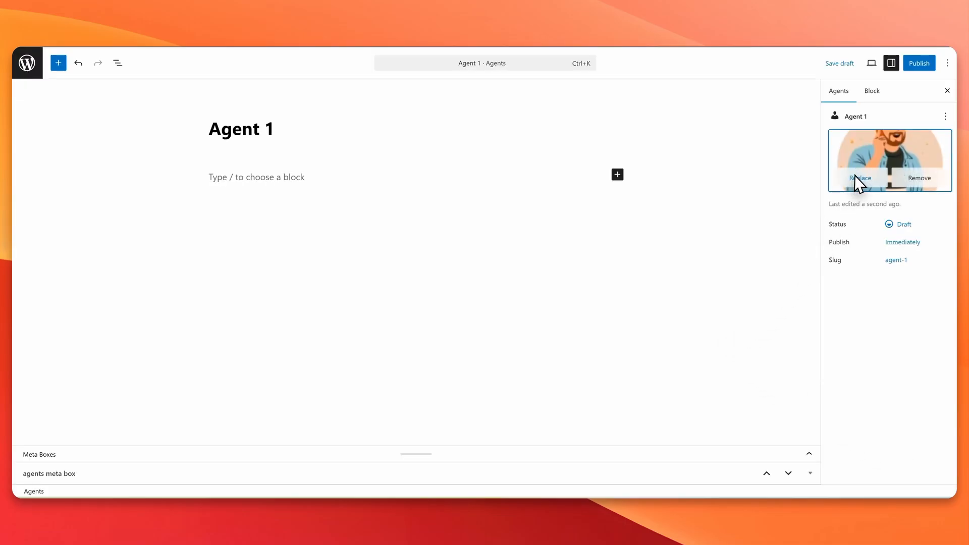
click(917, 62)
click(919, 64)
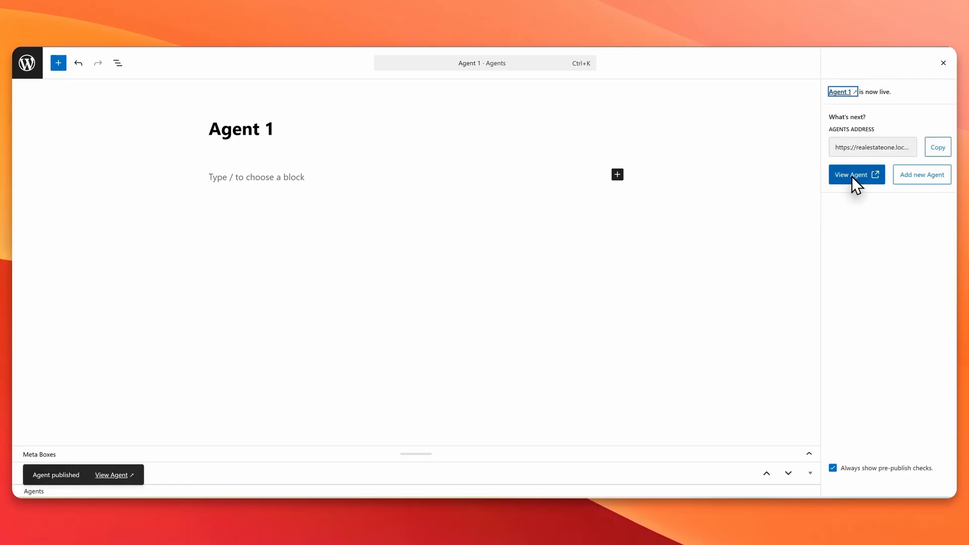
Step: Create Agent 2 with an uploaded portrait photo as featured image and publish it
click(909, 175)
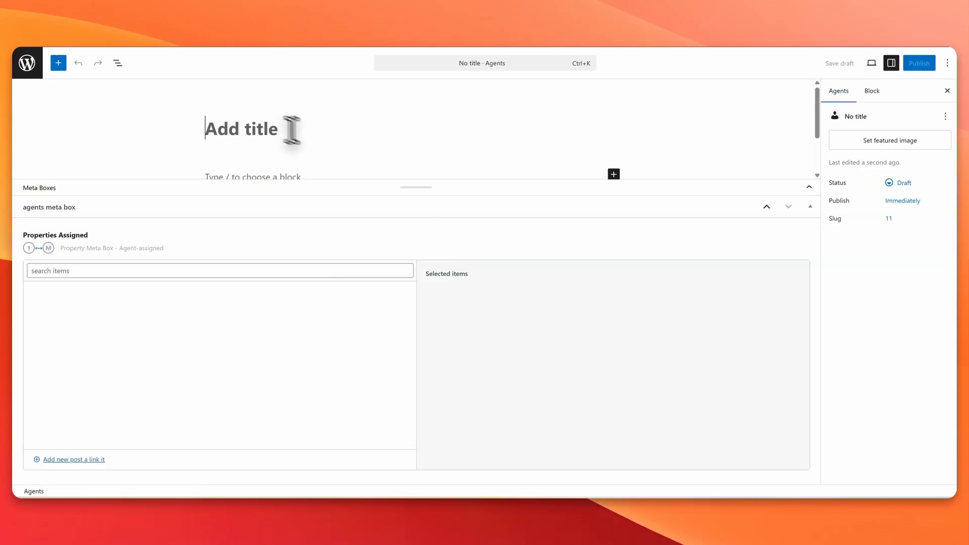
click(809, 207)
click(243, 133)
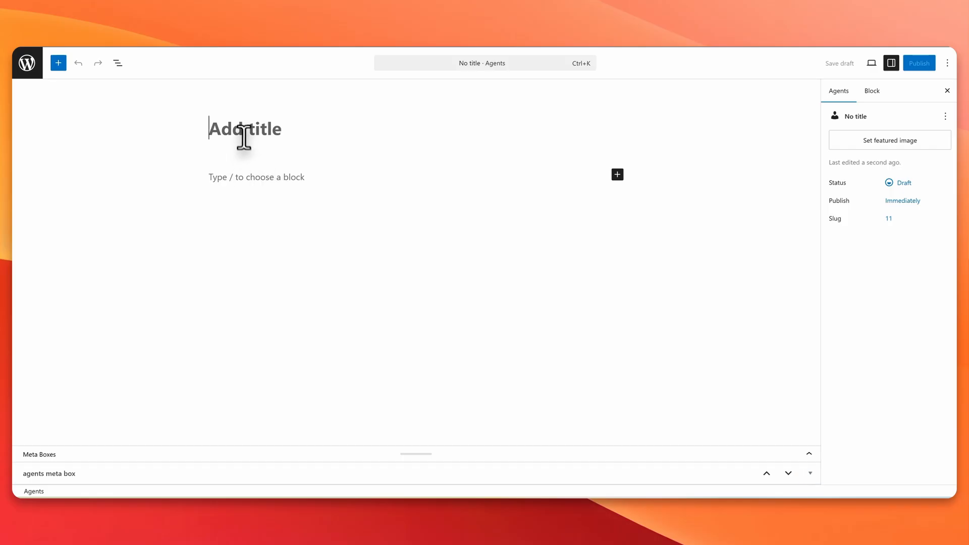
text(Agent 2)
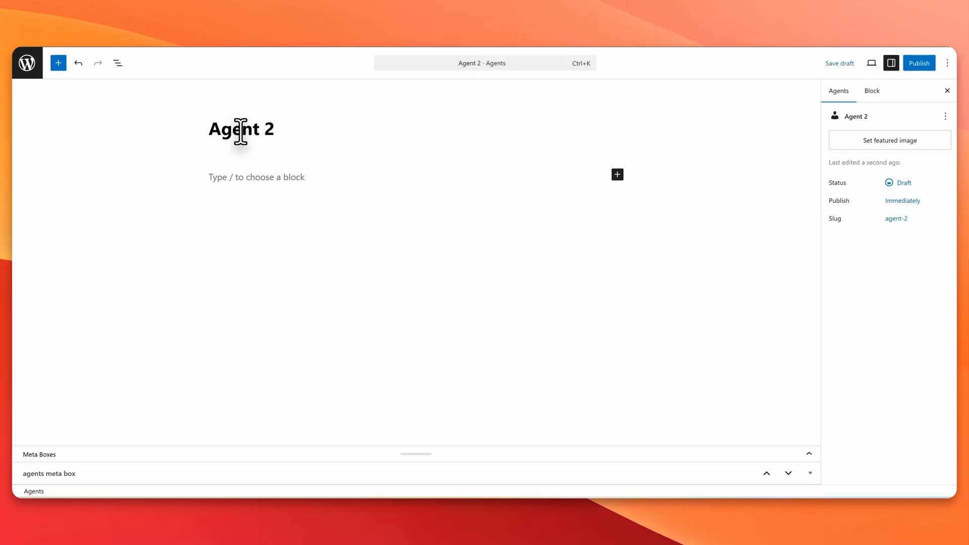
click(902, 141)
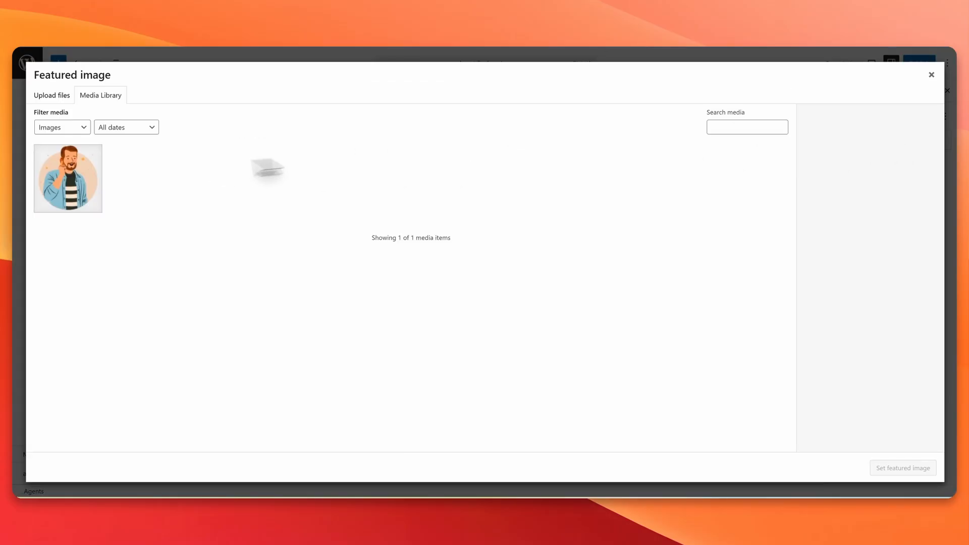
click(48, 95)
click(502, 268)
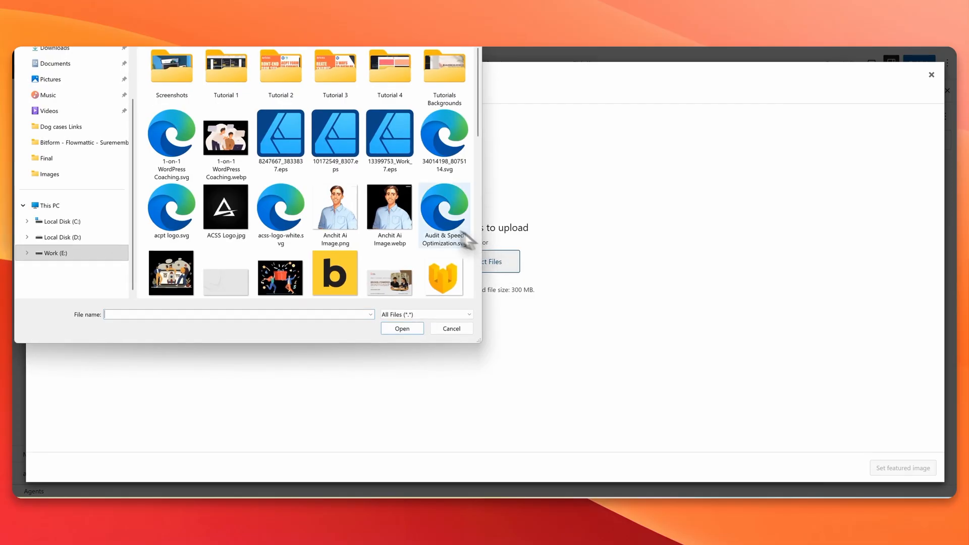
double_click(372, 210)
click(908, 467)
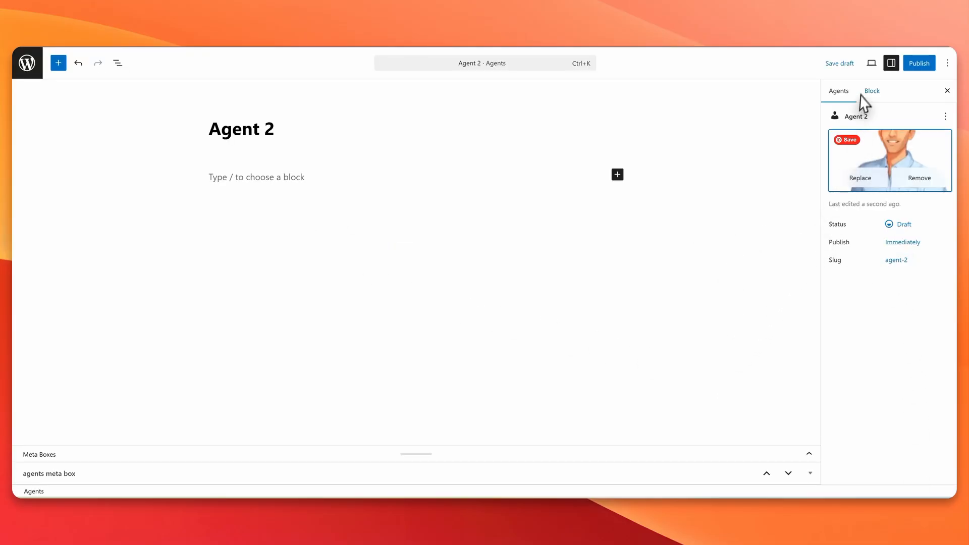
click(918, 63)
click(914, 65)
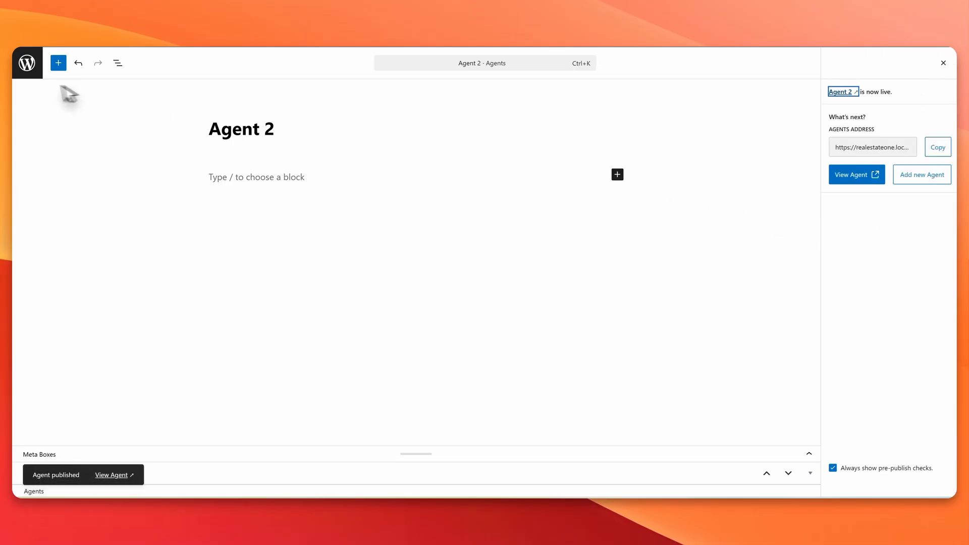
Step: Start a new property titled Property 1 with Agent 1 assigned
click(32, 60)
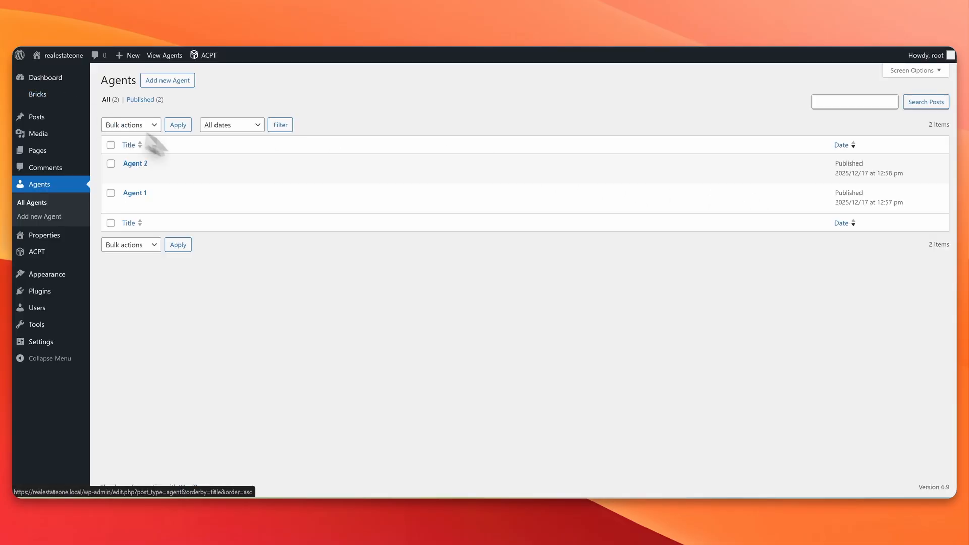
click(41, 233)
click(188, 80)
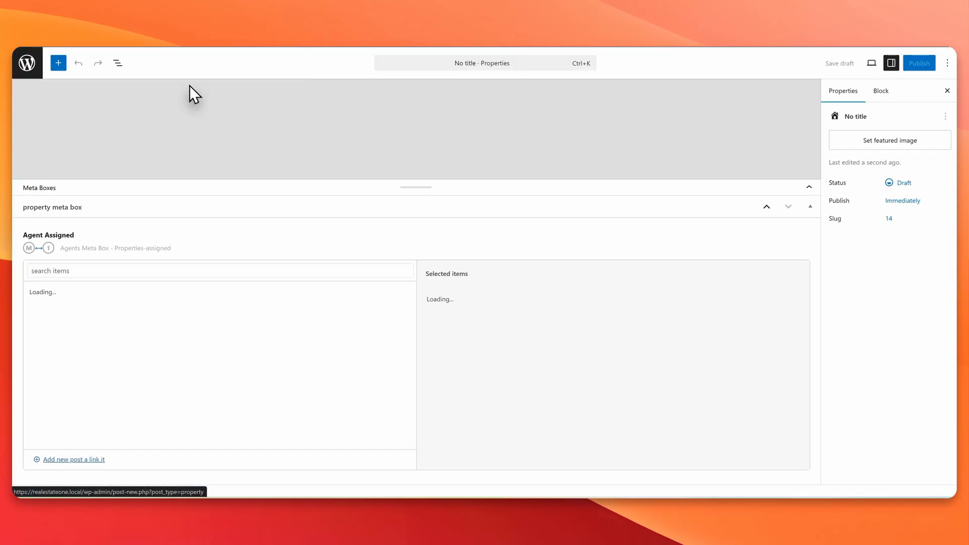
text(P)
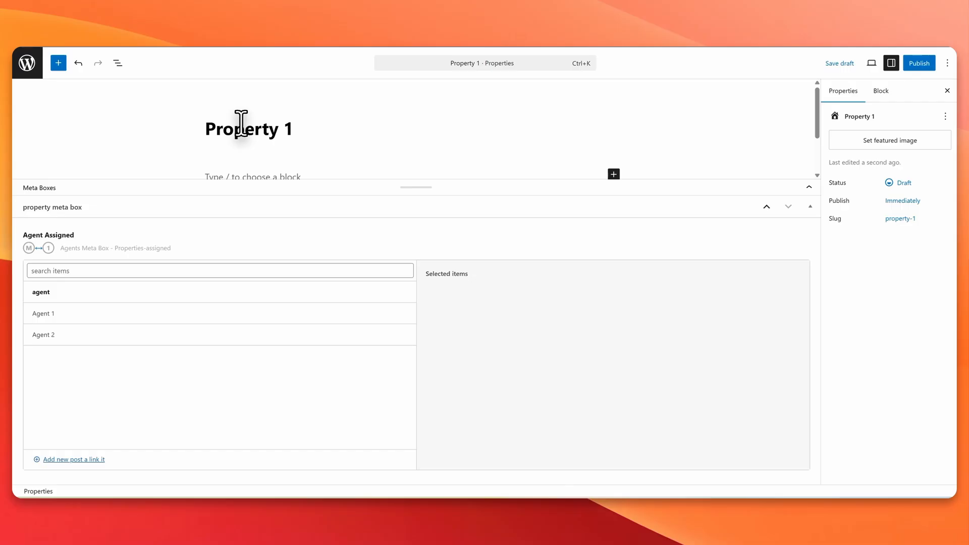
text(roperty 1)
scroll(297, 125, down, 1)
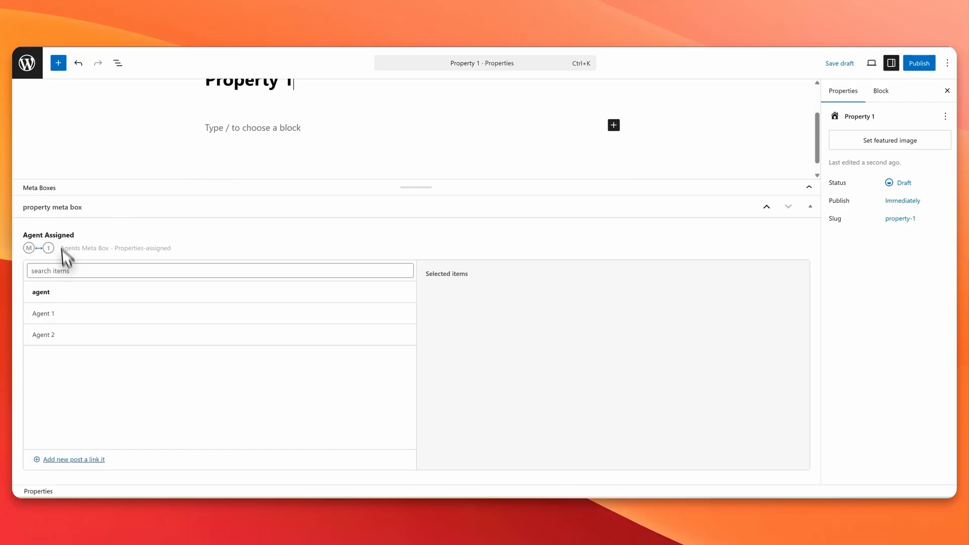
click(56, 313)
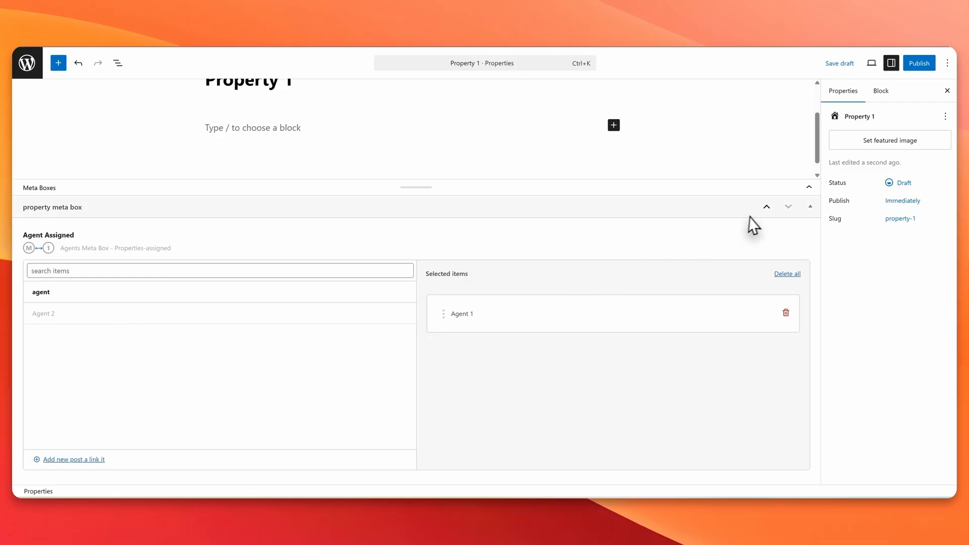
Step: Upload the WordPress Website Development image as featured image and publish Property 1
click(898, 140)
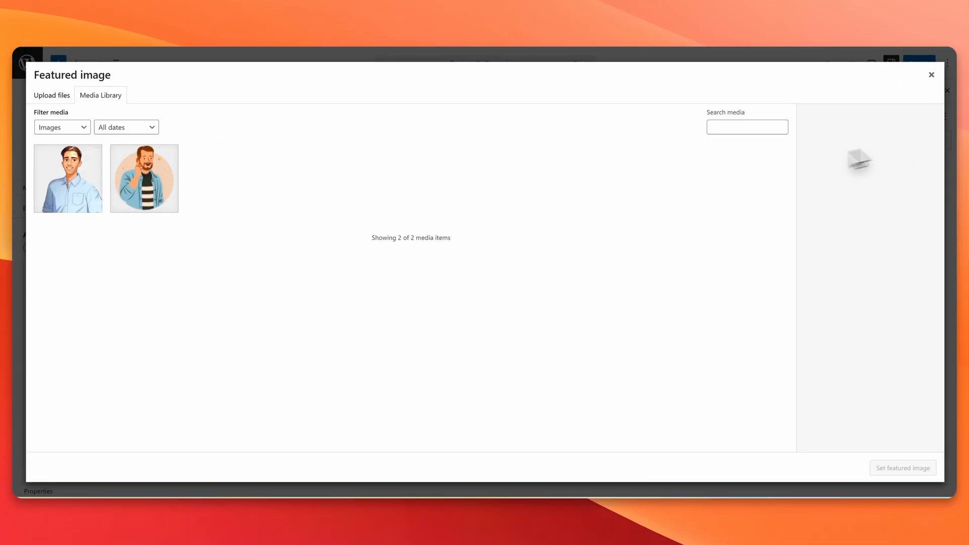
click(52, 95)
click(501, 269)
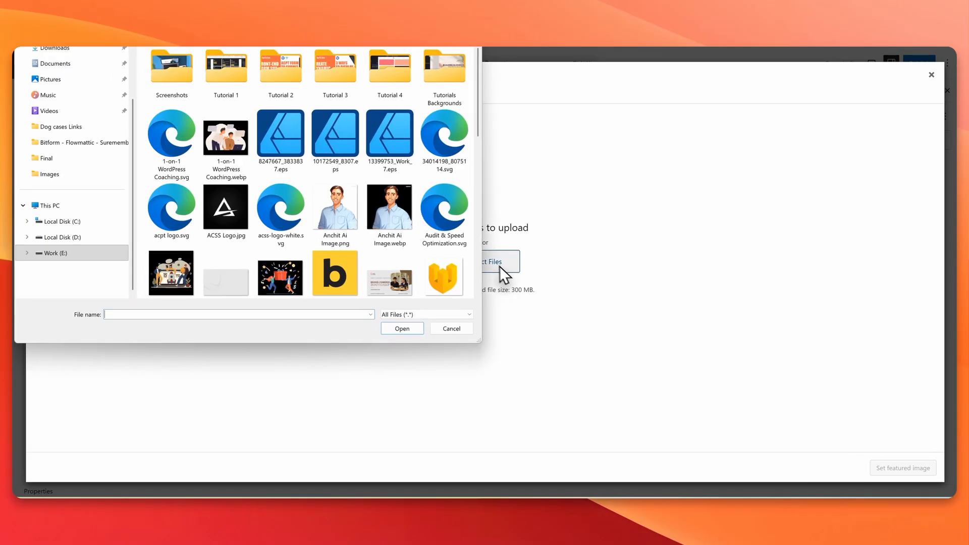
scroll(351, 229, down, 5)
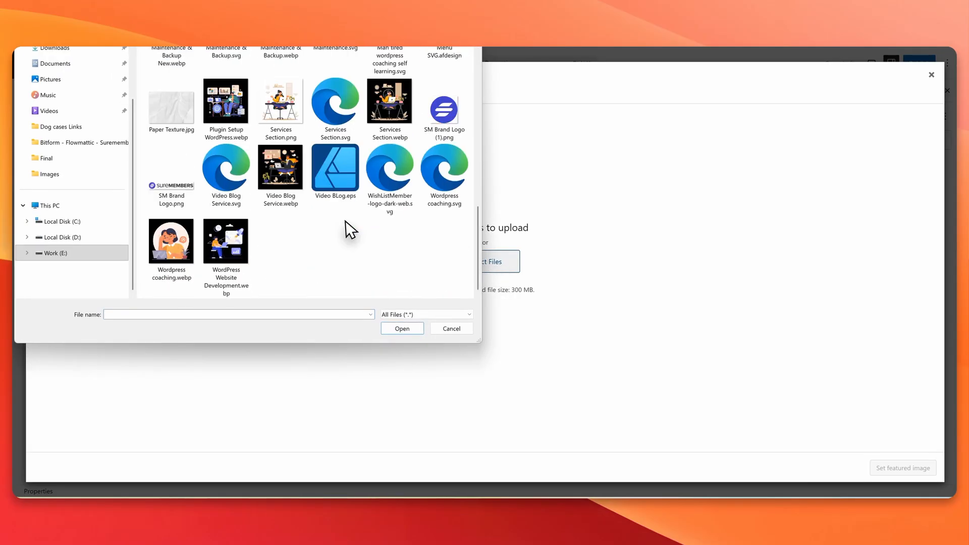
click(231, 240)
click(398, 328)
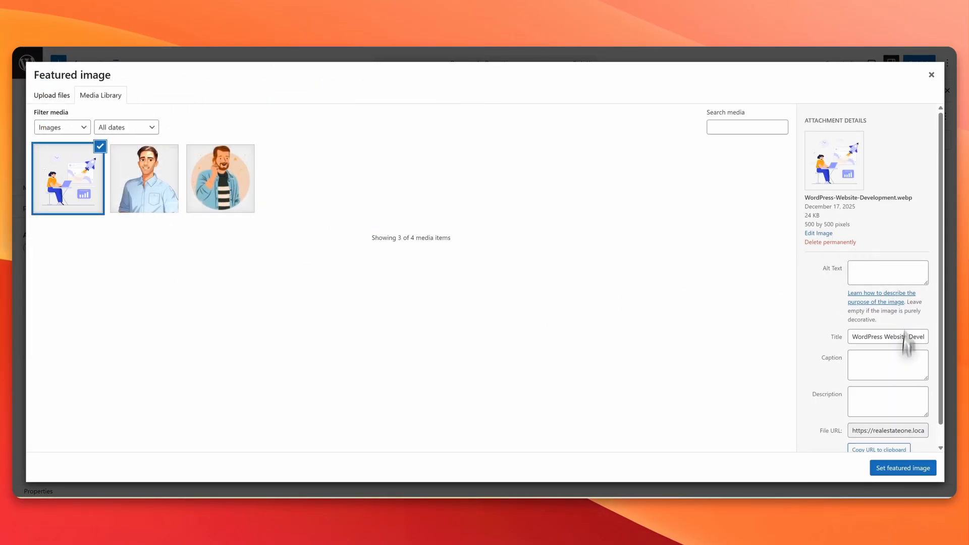
click(903, 465)
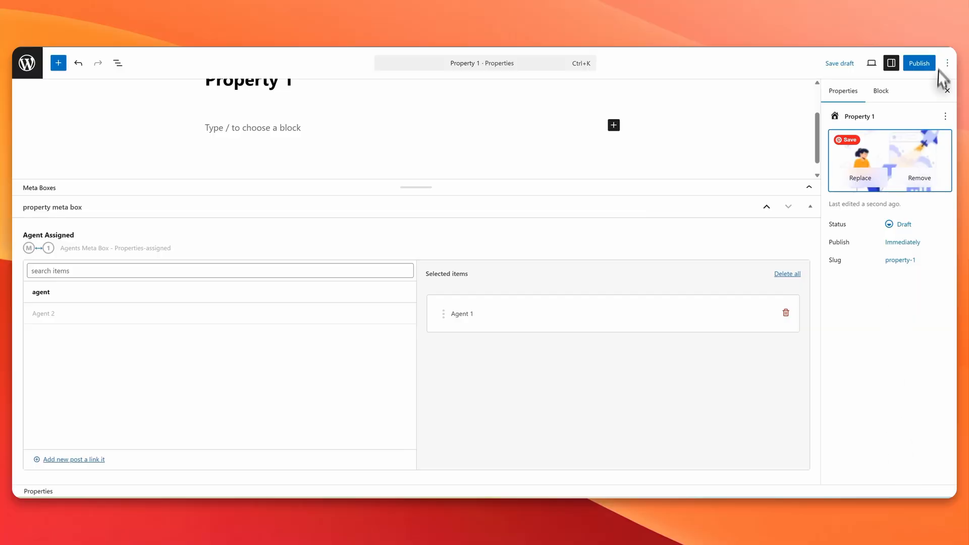
click(921, 63)
click(919, 63)
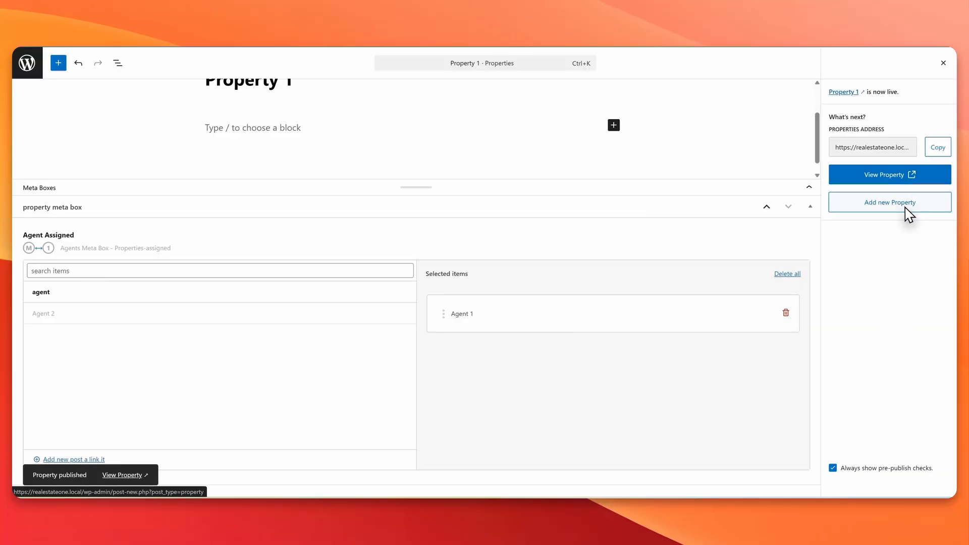
click(907, 211)
Step: Title the post Property 2, assign Agent 1, and upload three images including the guidance-system one
text(Pro)
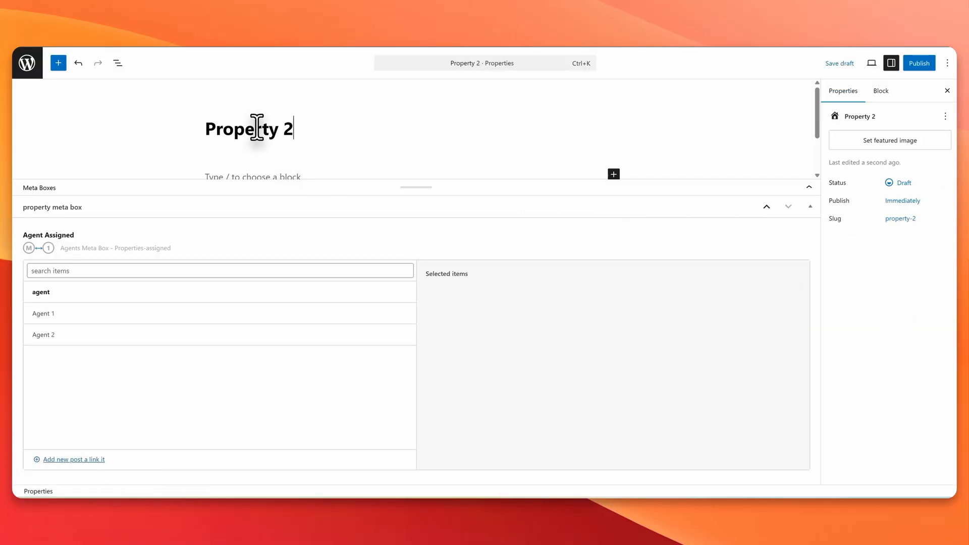
text(perty 2)
click(113, 315)
click(911, 140)
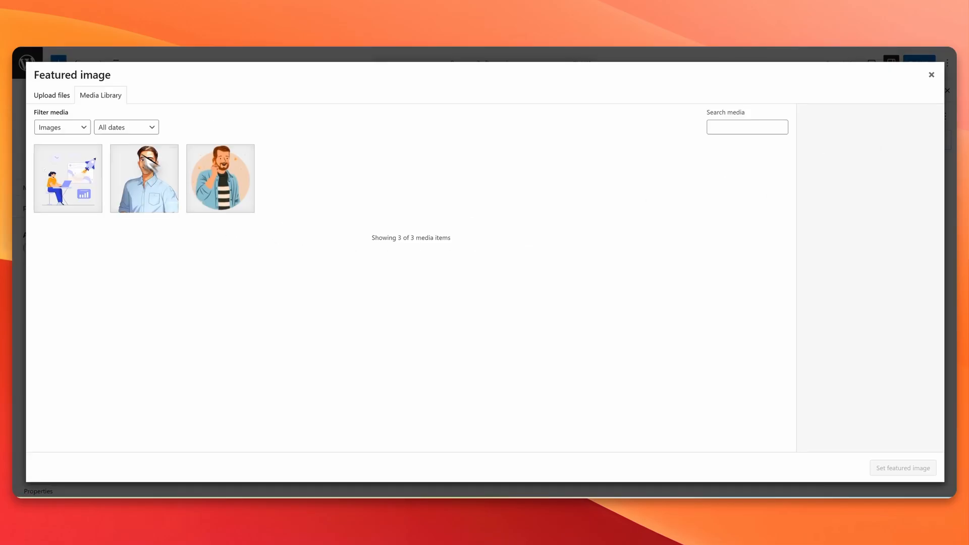
click(51, 95)
click(487, 263)
scroll(404, 235, down, 5)
click(397, 124)
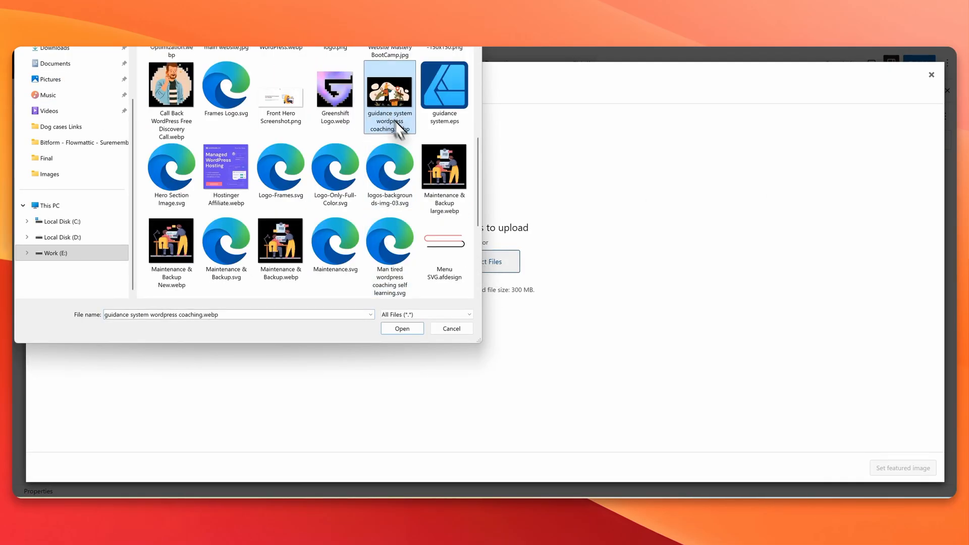
ctrl+click(458, 170)
scroll(395, 174, down, 5)
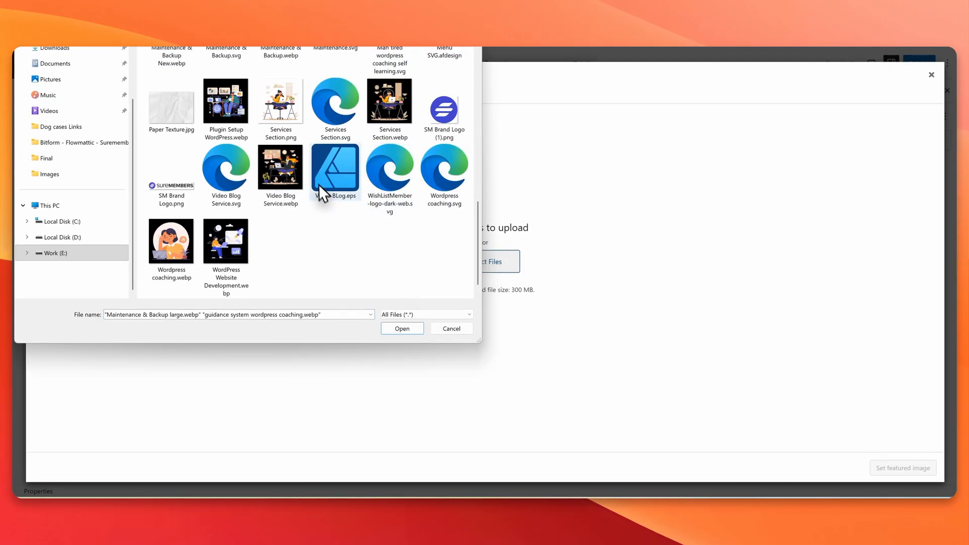
ctrl+click(281, 106)
click(401, 327)
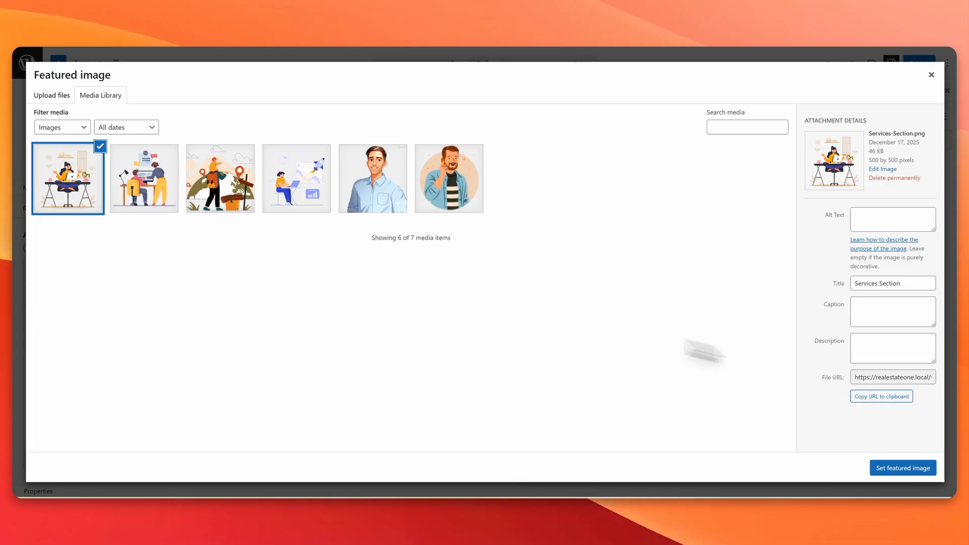
Step: Set the guidance system coaching illustration as featured image and publish Property 2
click(211, 204)
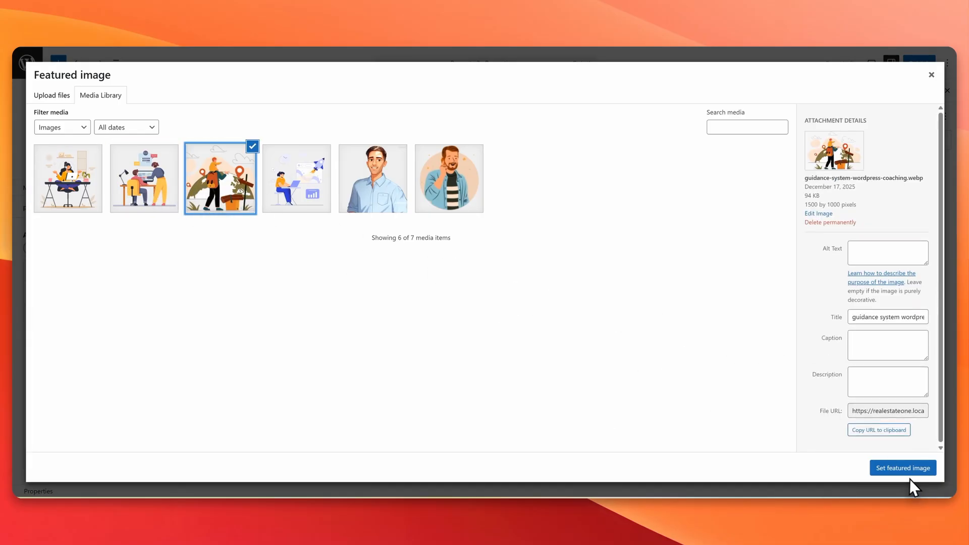
click(903, 469)
click(919, 64)
click(923, 63)
click(903, 201)
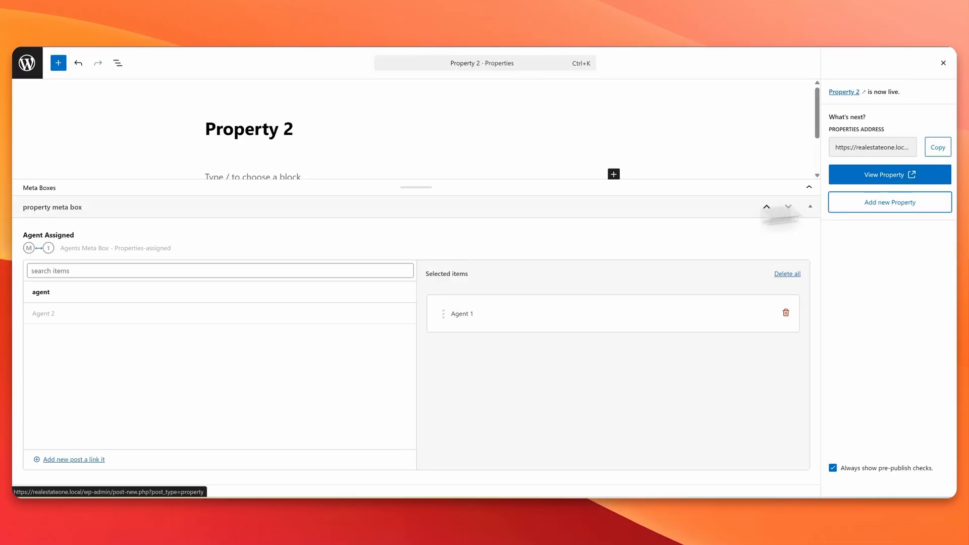
Step: Assign Agent 2 and the second library image as featured image to Property 3, then publish it
text(Property 3)
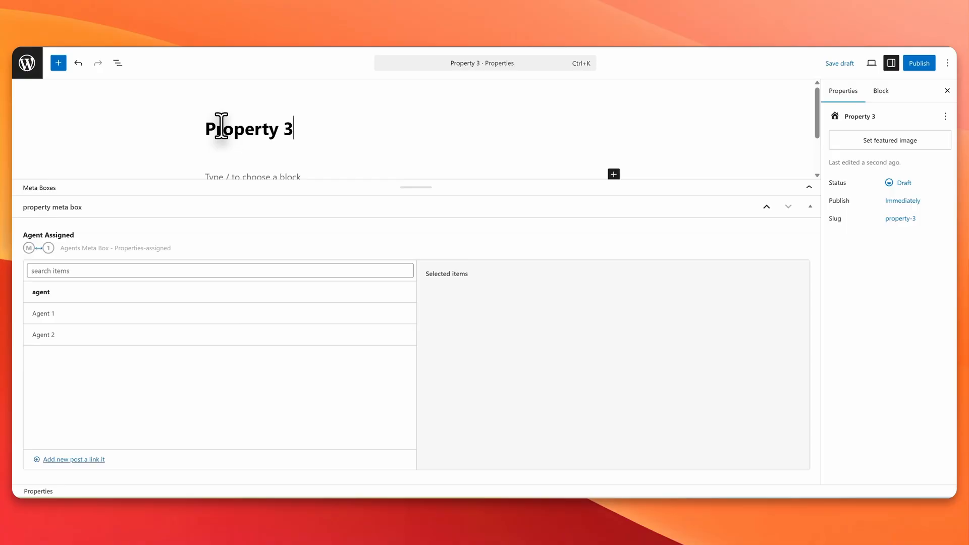
click(46, 335)
click(889, 140)
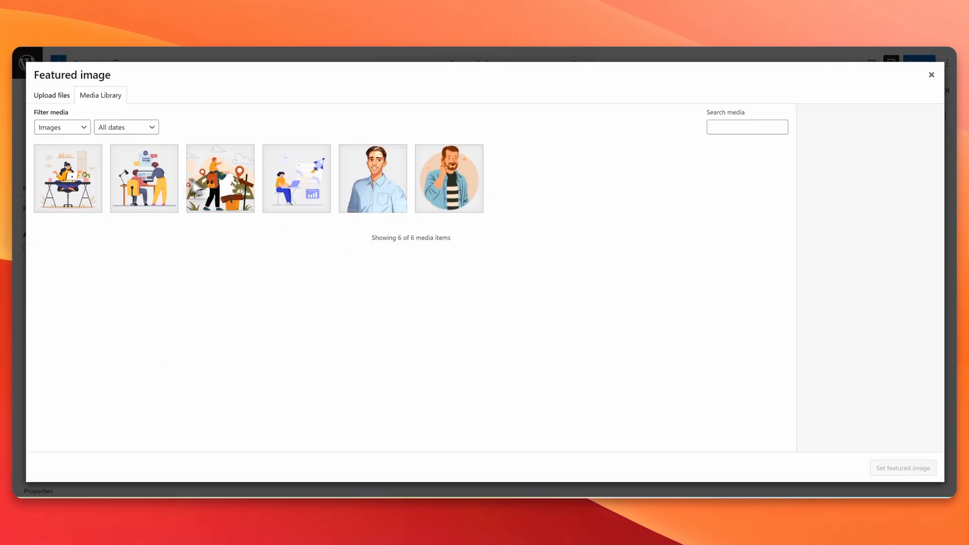
click(144, 178)
click(903, 468)
click(923, 63)
click(937, 63)
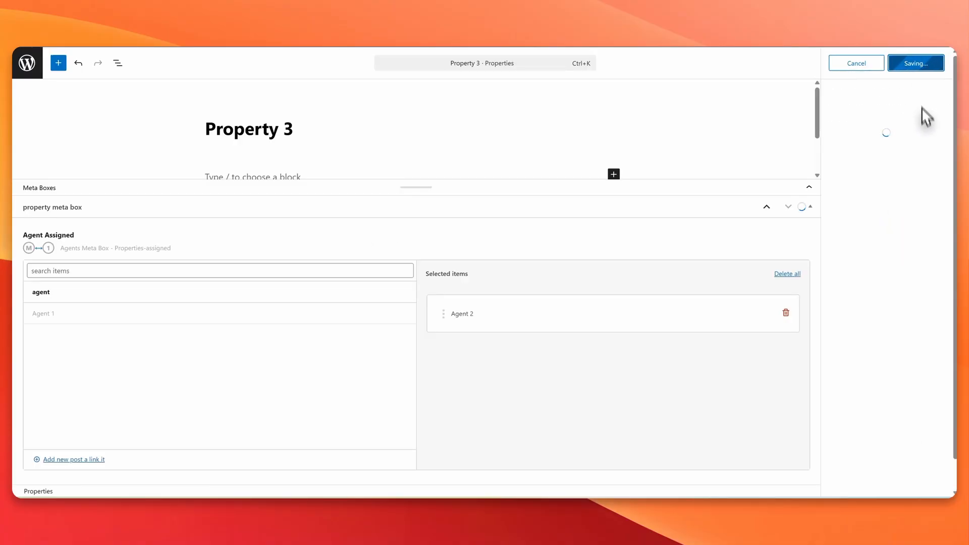
Step: Create and publish Property 4 with Agent 2 assigned, then return to the Properties list
click(921, 204)
text(Property 4)
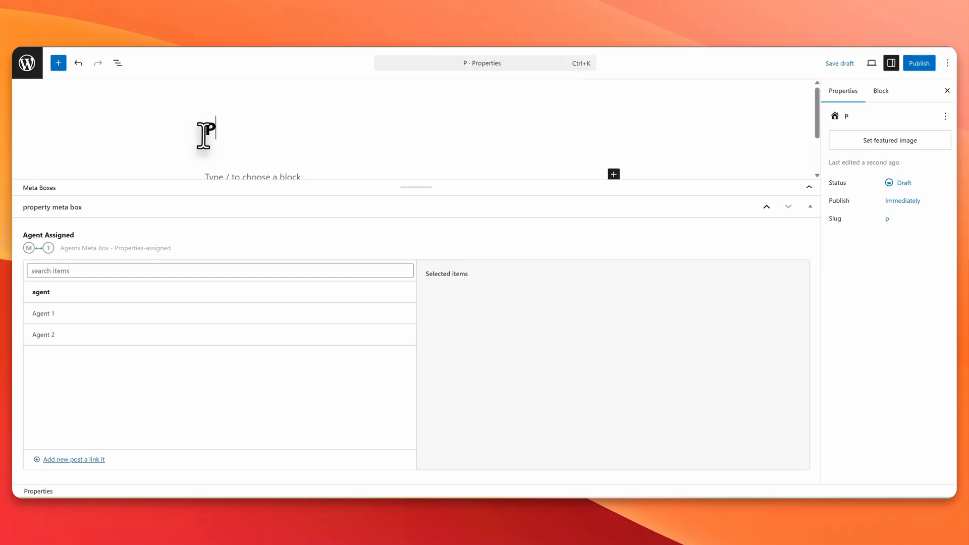
click(918, 63)
click(916, 61)
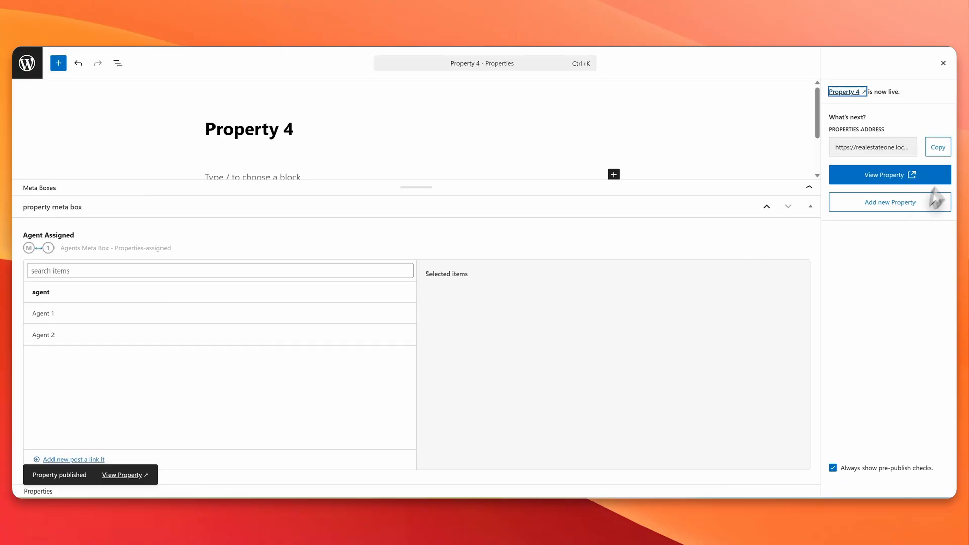
click(943, 63)
click(232, 336)
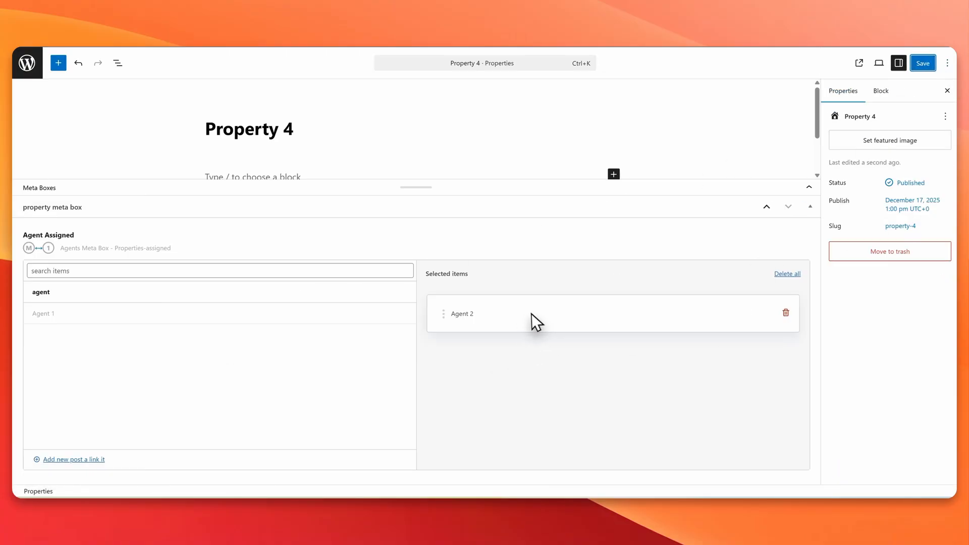
click(23, 74)
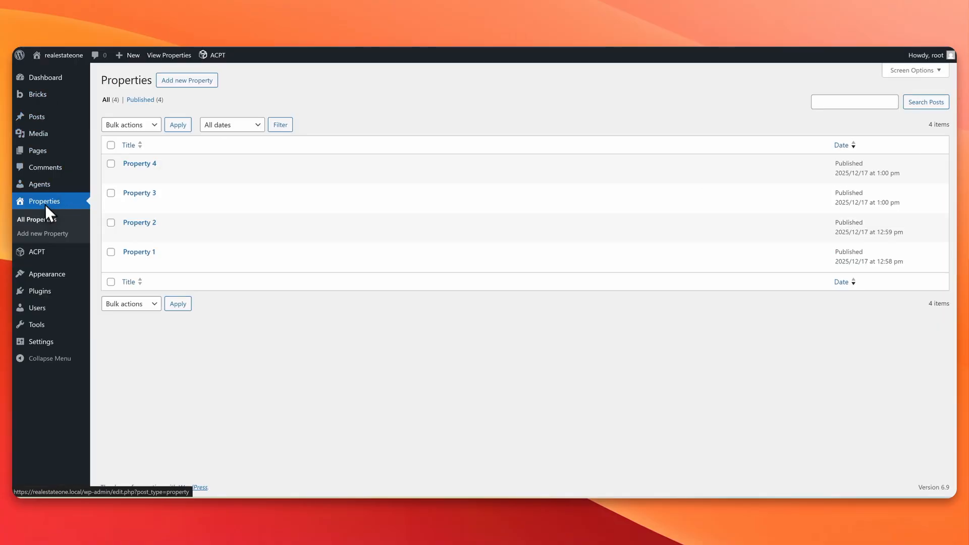
Step: Review Agent 1's and Agent 2's edit screens to check their assigned properties
click(45, 184)
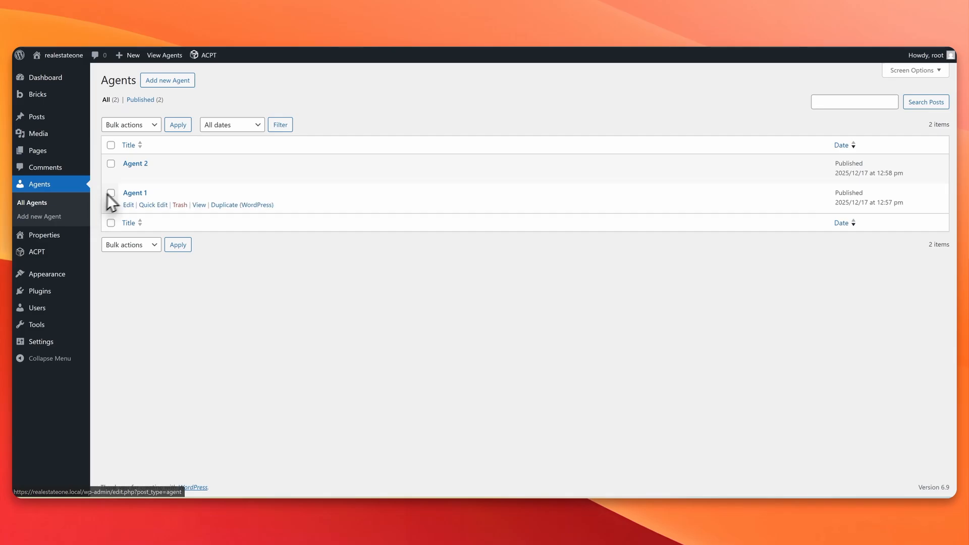
click(129, 204)
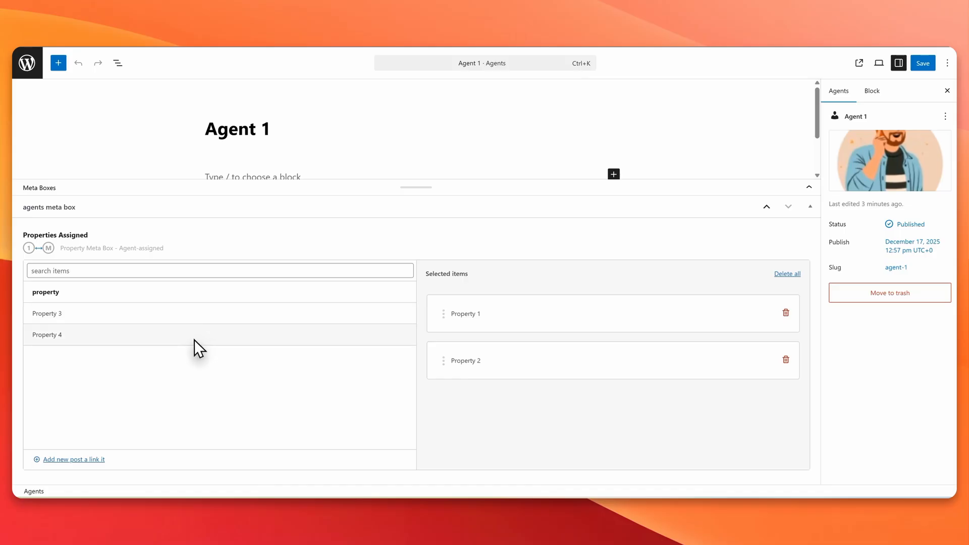
click(37, 51)
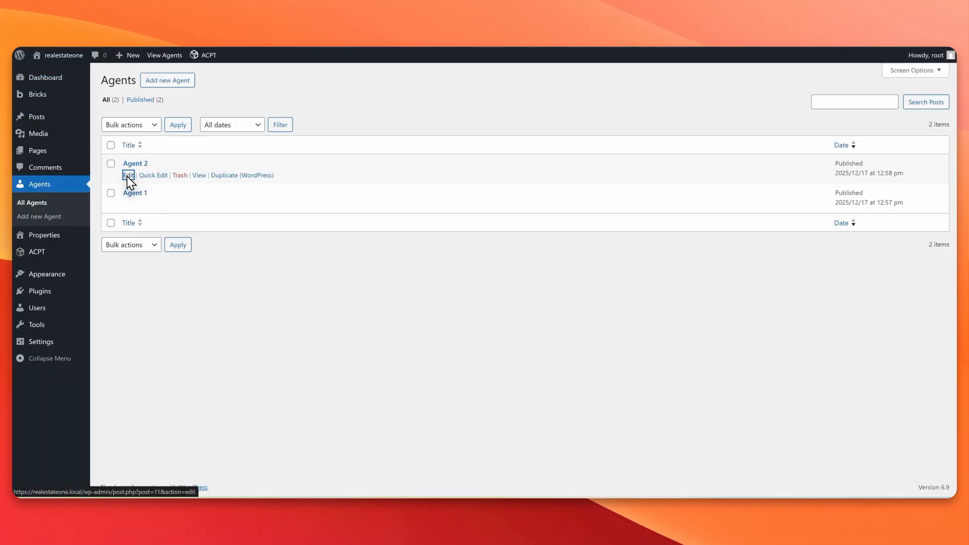
click(127, 174)
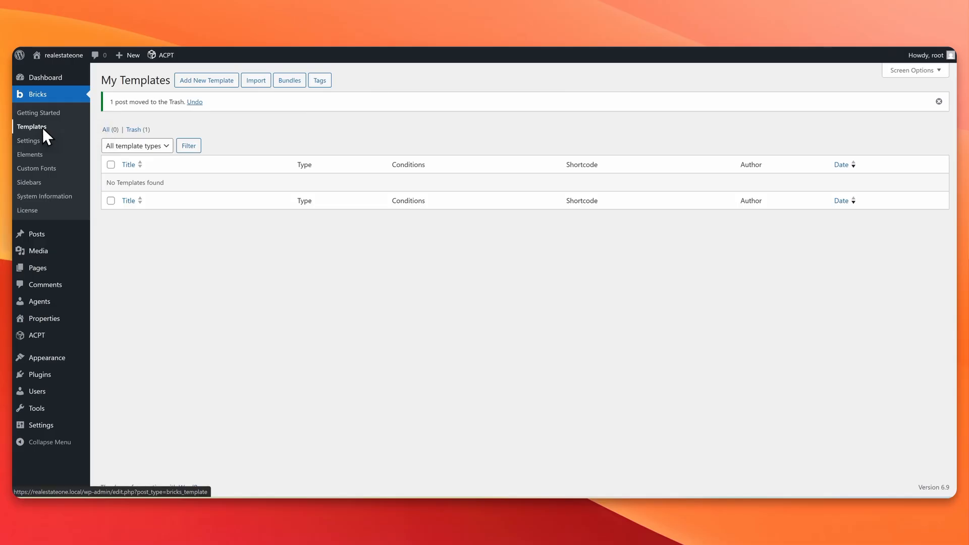
Step: Create and publish 'Single Agent Template' as a Single-type Bricks template and open it in the builder
click(218, 81)
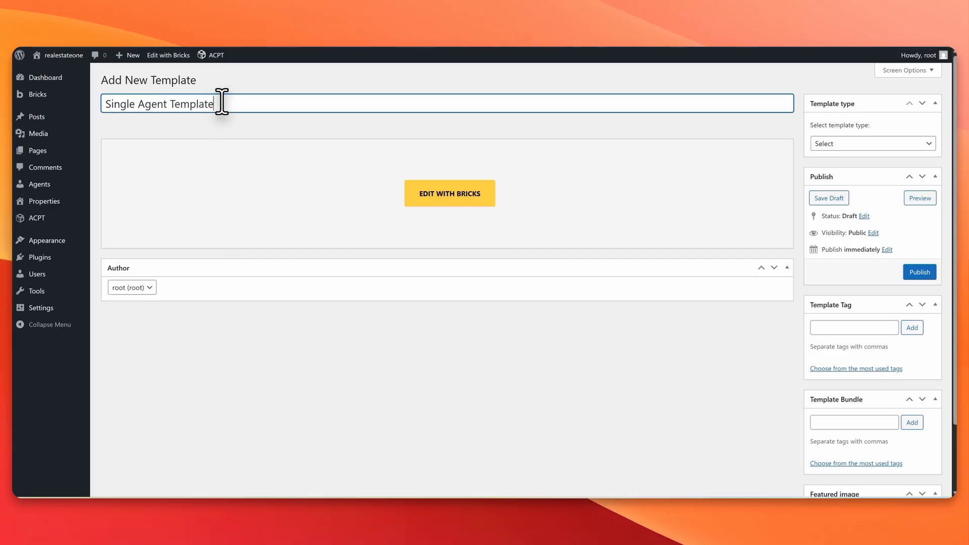
click(881, 144)
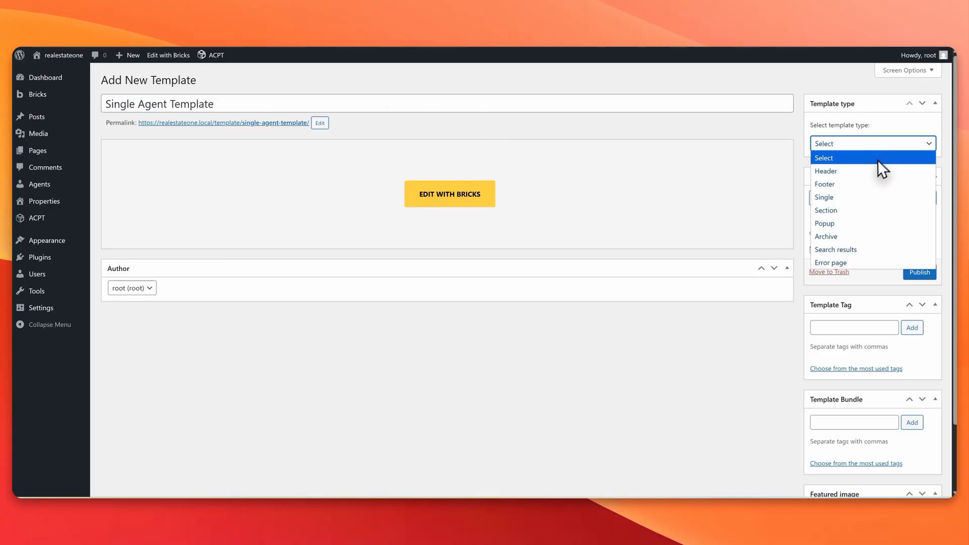
click(850, 200)
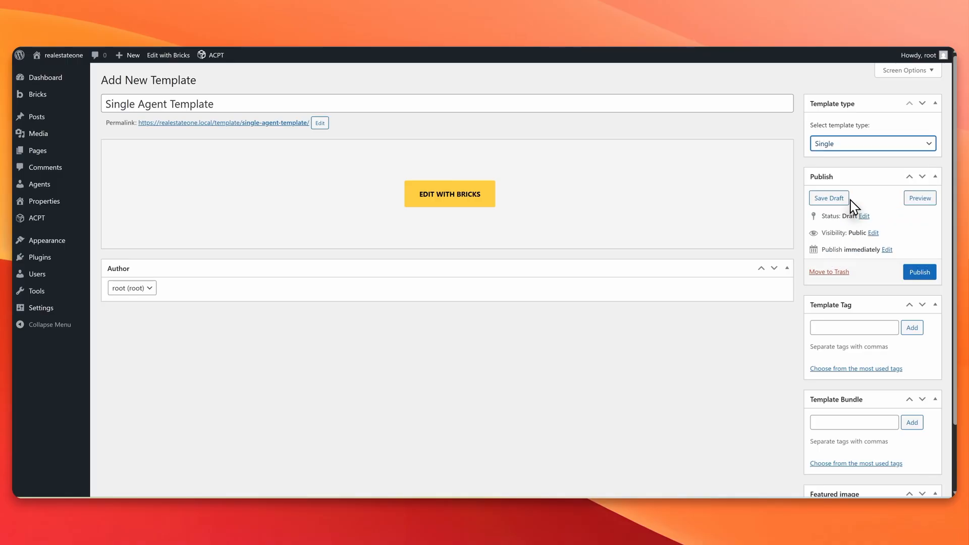
click(919, 271)
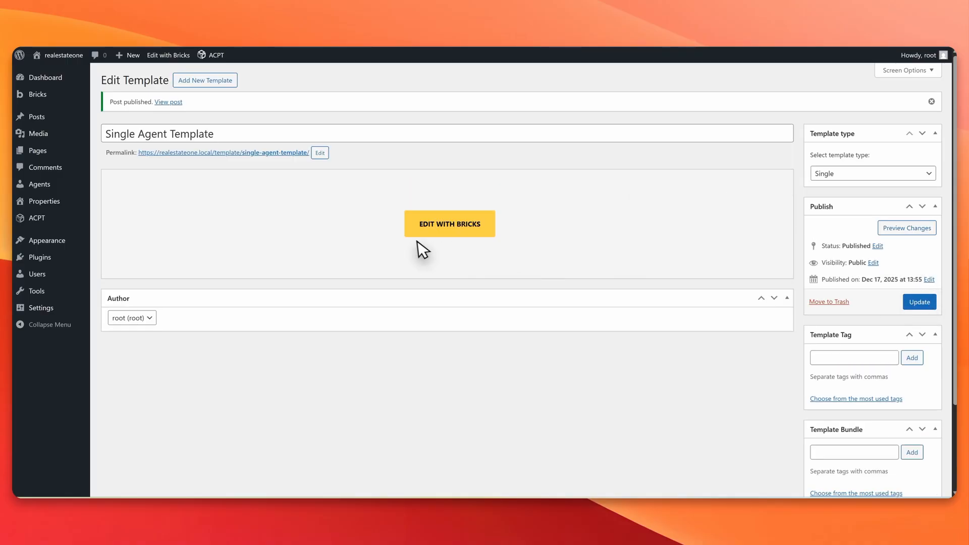
click(434, 229)
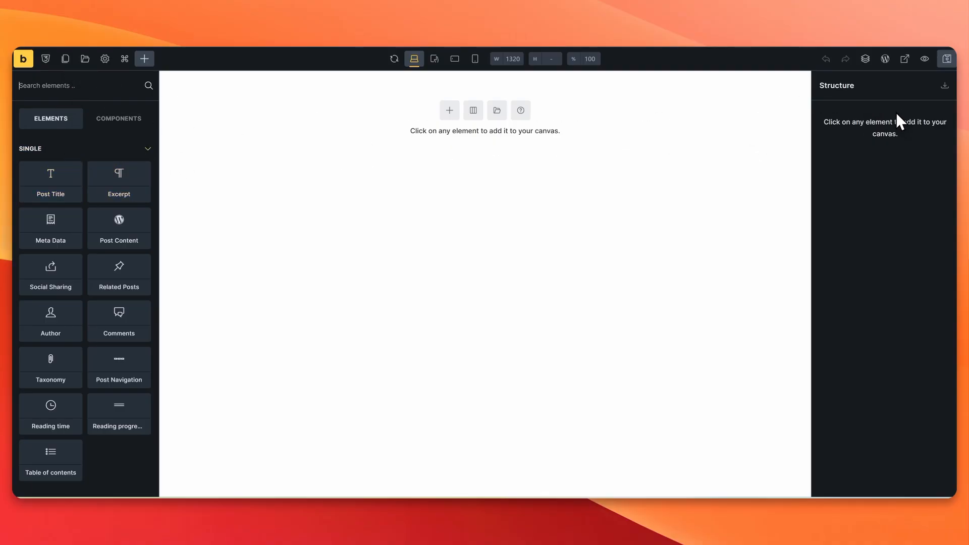
Step: Add a Section, then put a Block and a Heading in its Container, Heading above the Block
click(455, 113)
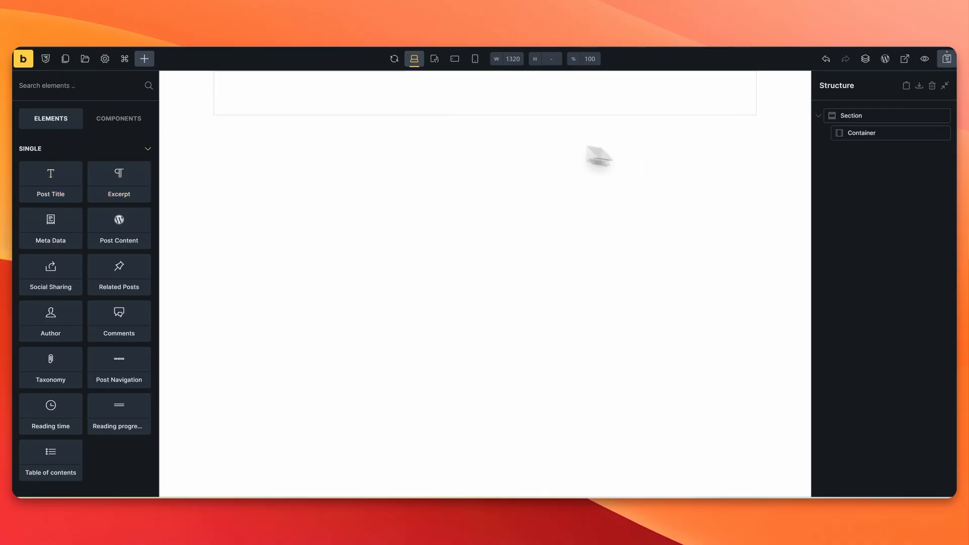
click(836, 134)
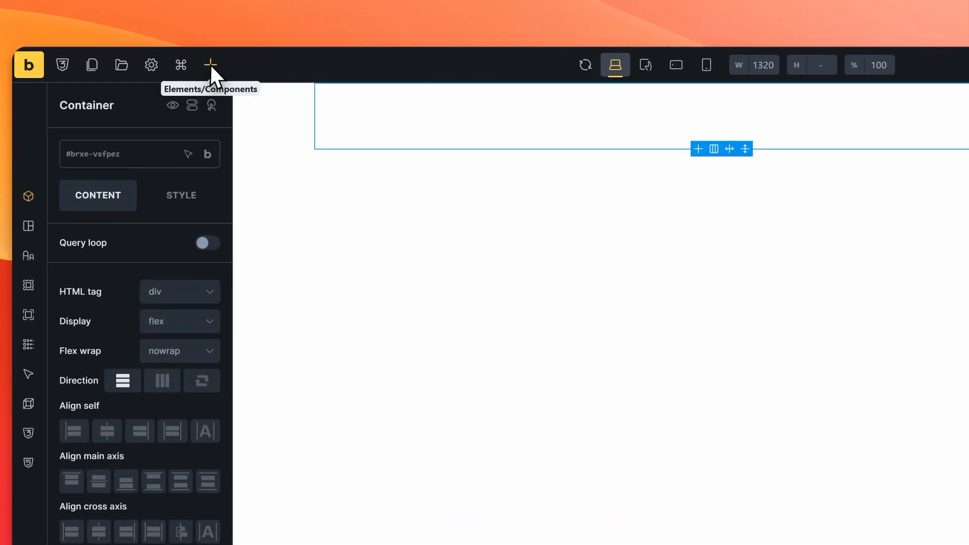
click(210, 65)
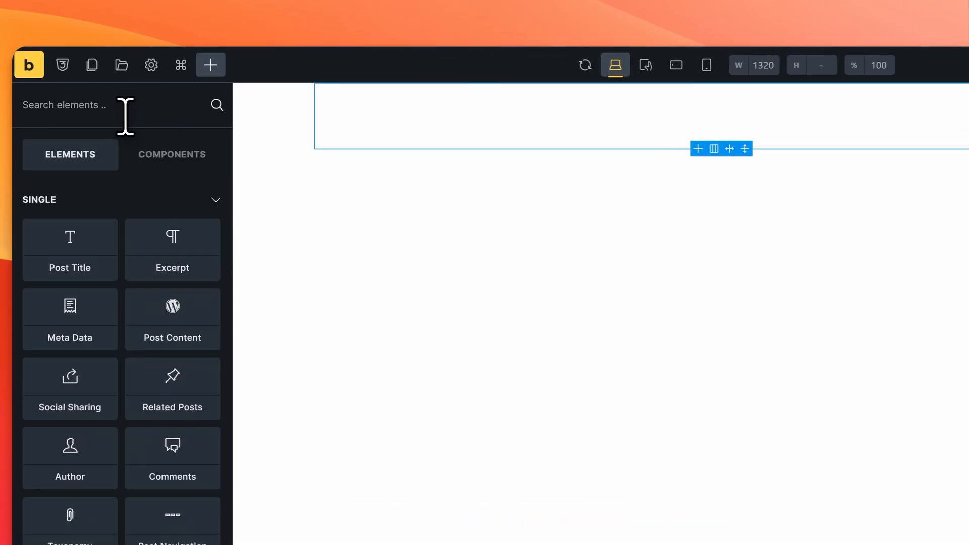
text(block)
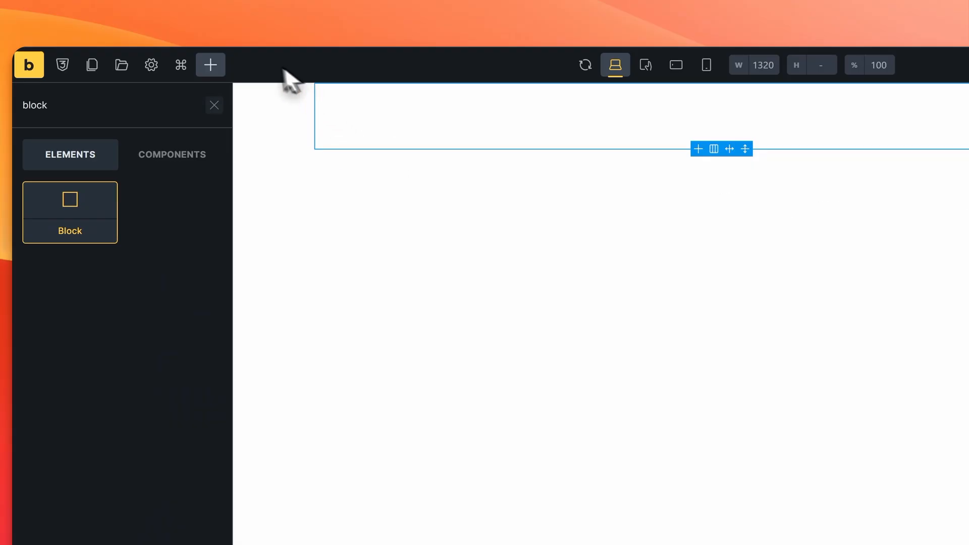
double_click(117, 111)
text(he)
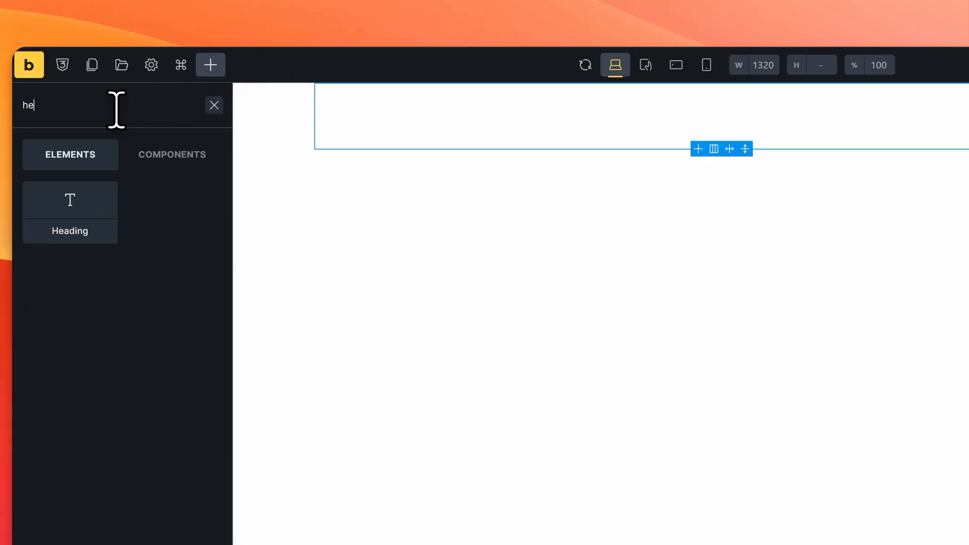
text(ading)
click(86, 214)
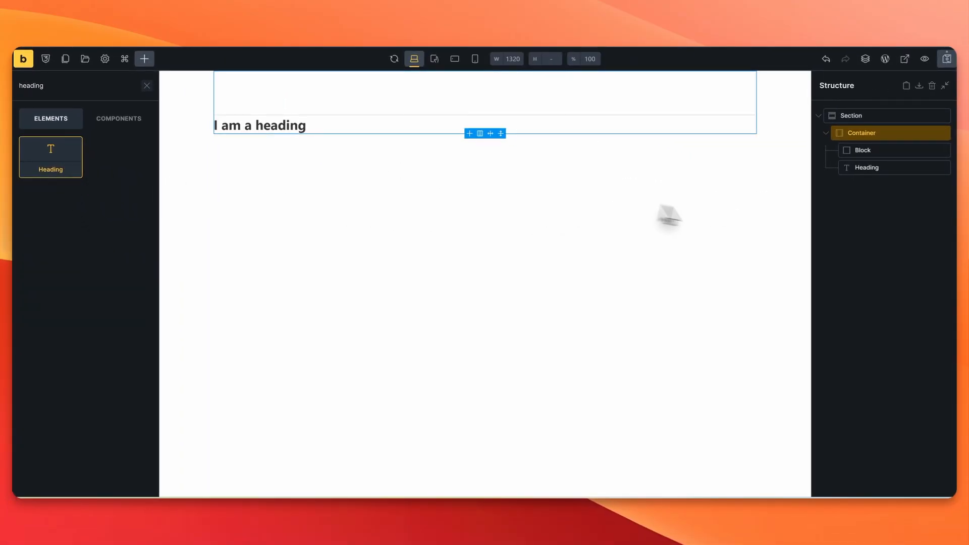
drag(892, 169, 890, 157)
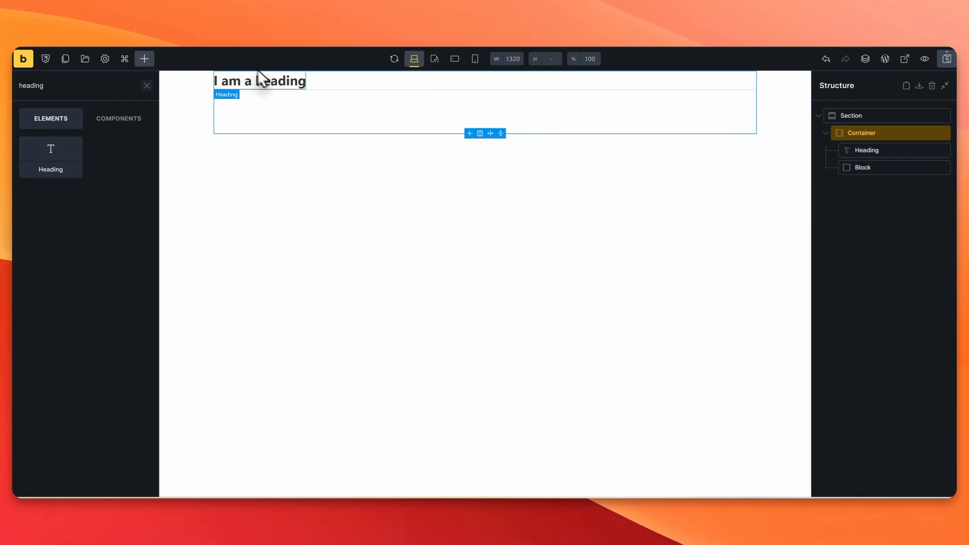
Step: Replace the heading's placeholder text with the {post_title} dynamic tag
click(273, 82)
triple_click(96, 178)
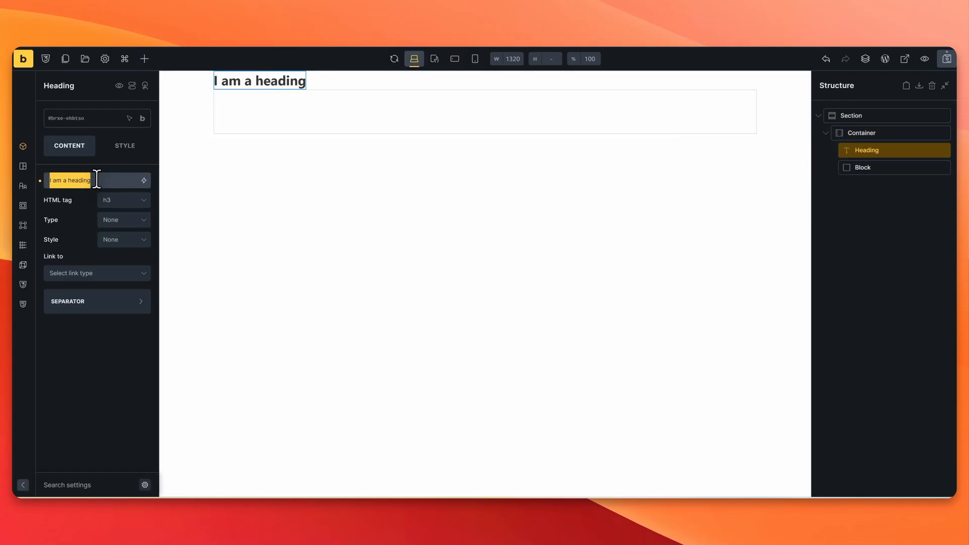
key(BackSpace)
click(143, 180)
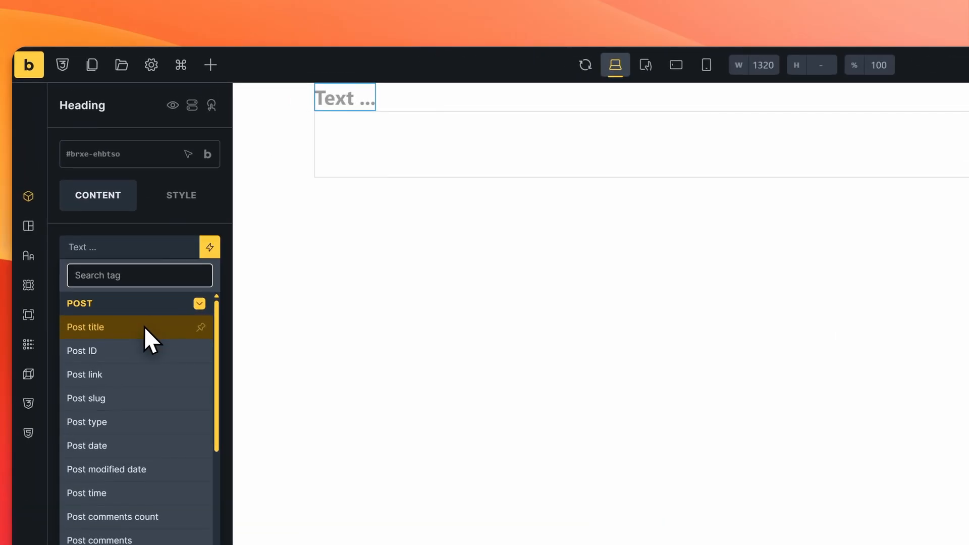
click(143, 326)
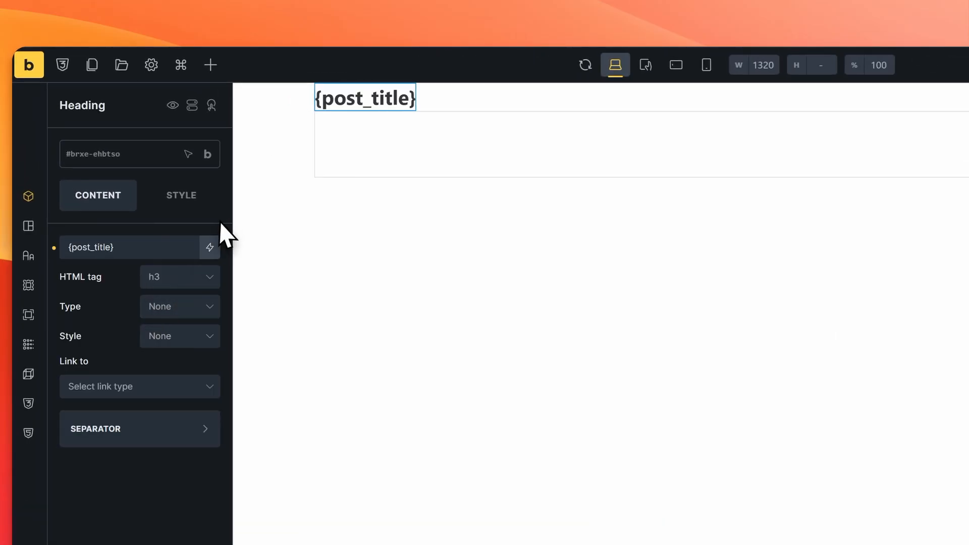
click(147, 65)
Step: Add a template display condition of type Post type set to Agents
click(124, 246)
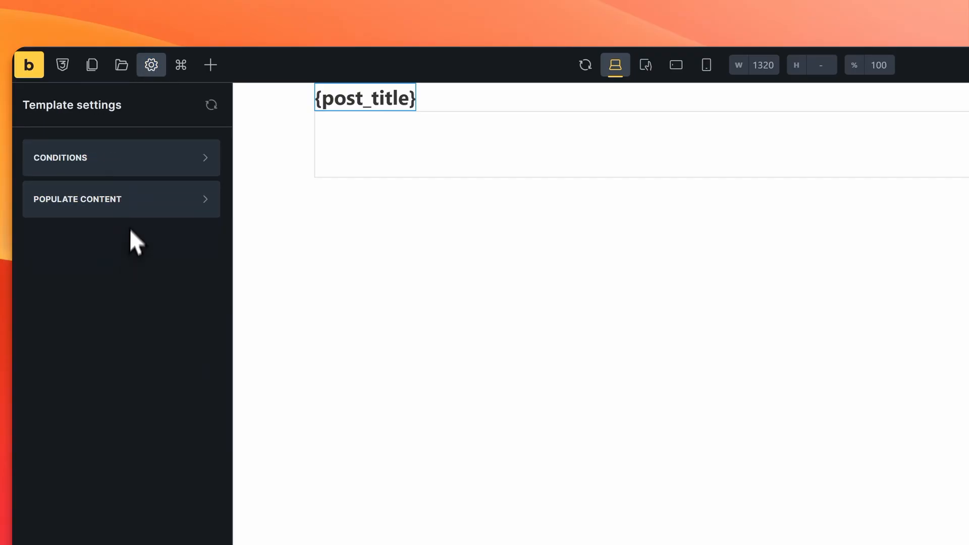
click(125, 151)
click(101, 236)
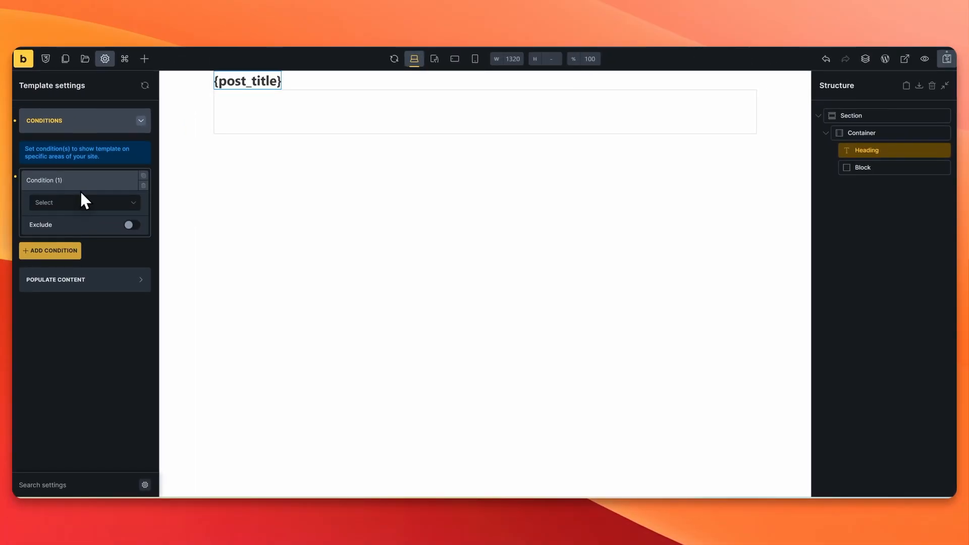
click(65, 204)
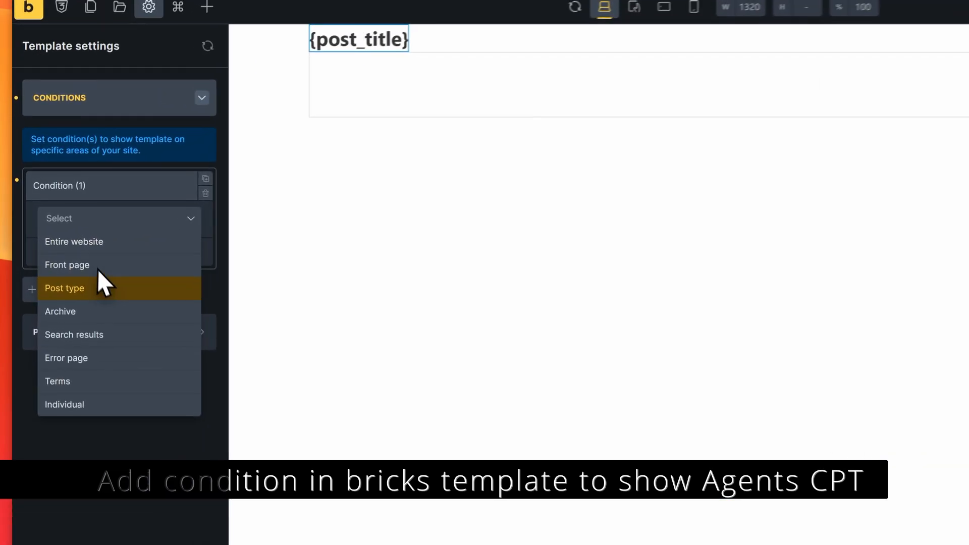
click(107, 288)
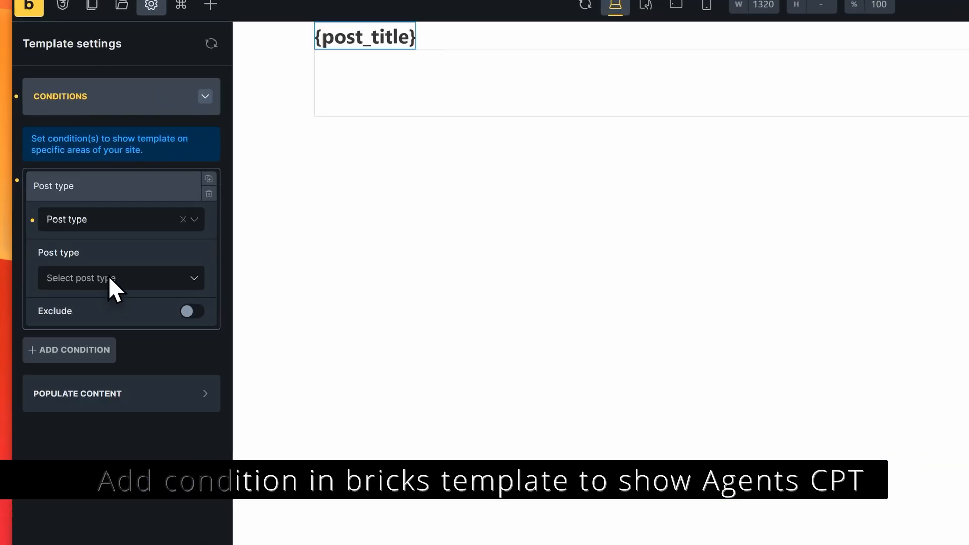
click(127, 285)
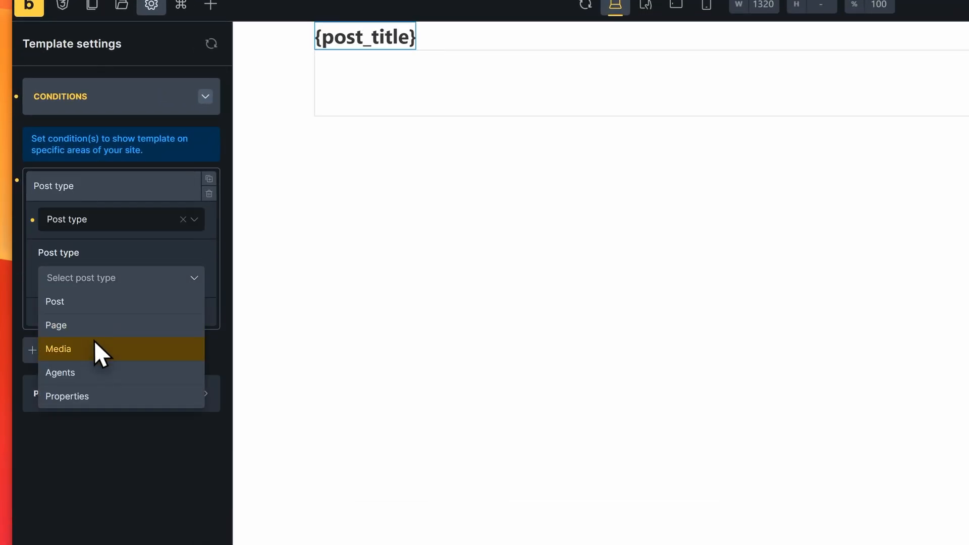
click(96, 371)
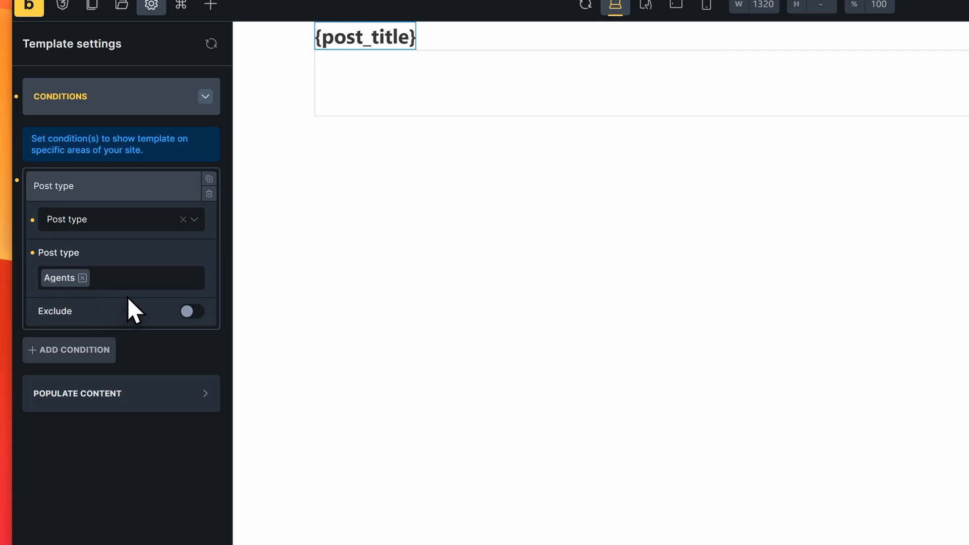
click(158, 97)
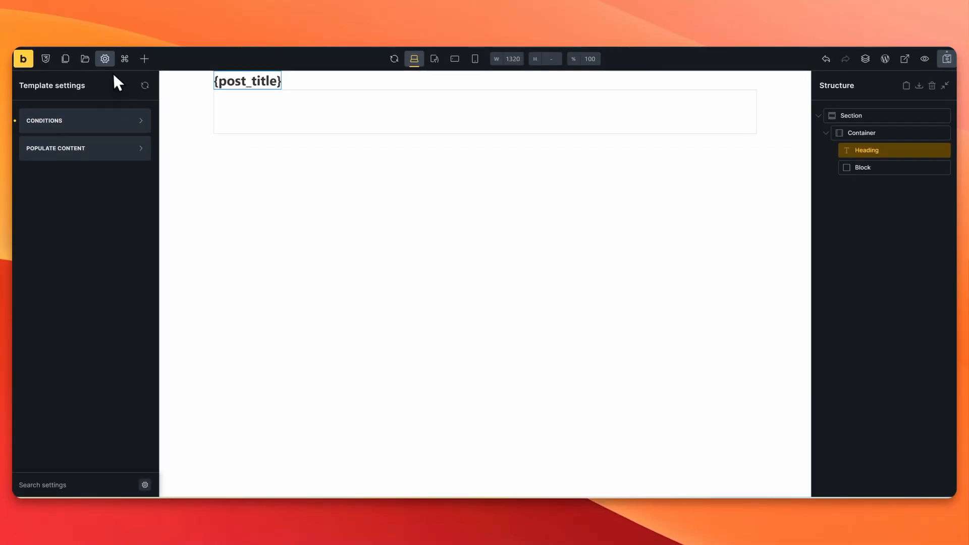
click(150, 65)
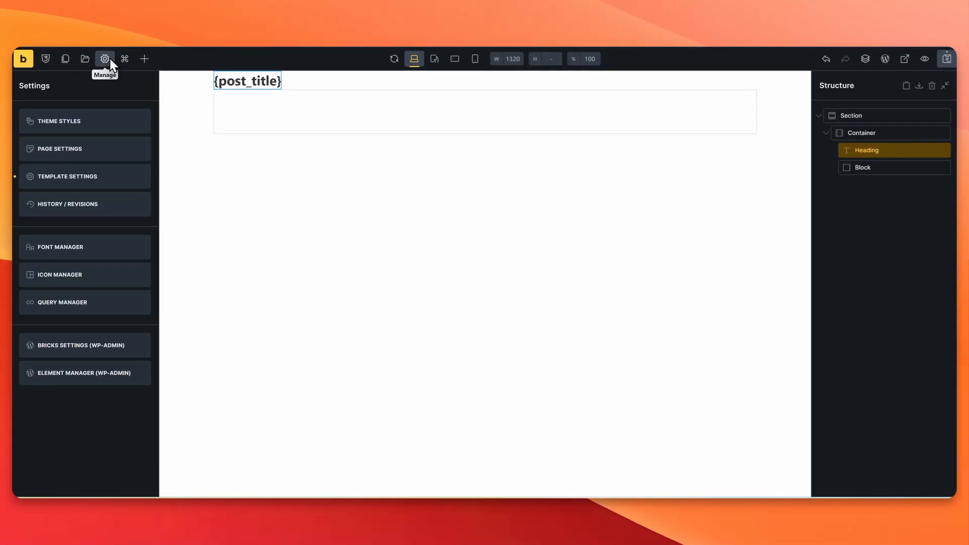
click(892, 151)
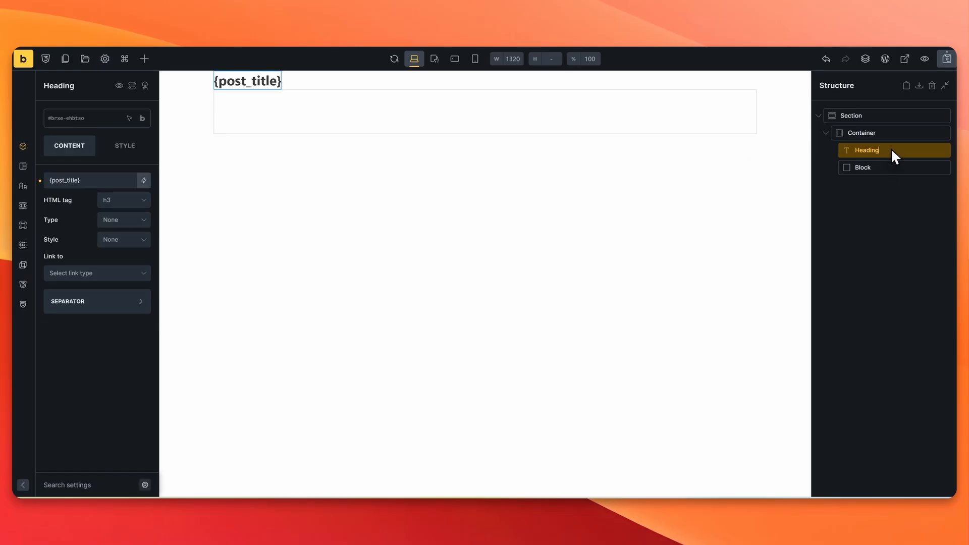
Step: Save the template and check its rendered title on the front end
click(947, 58)
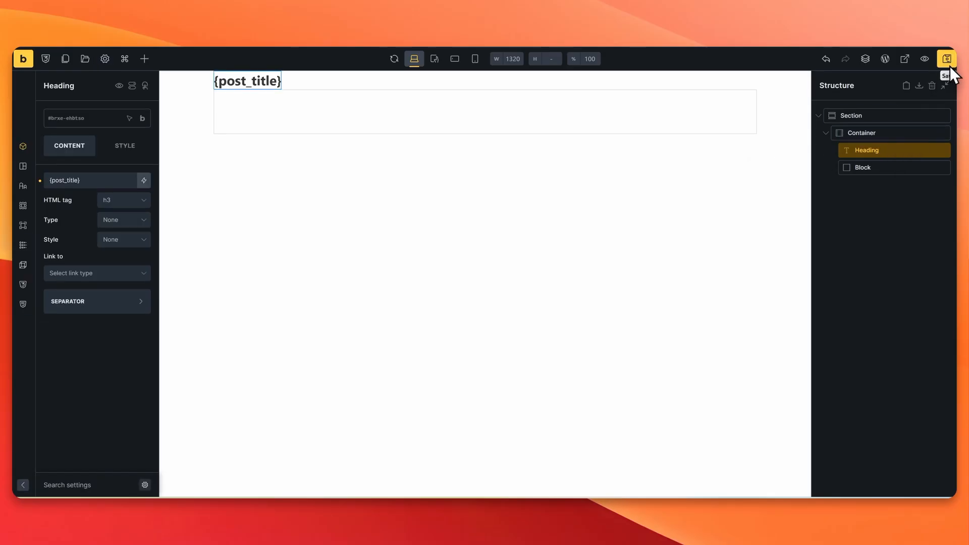
click(906, 58)
drag(355, 75, 189, 74)
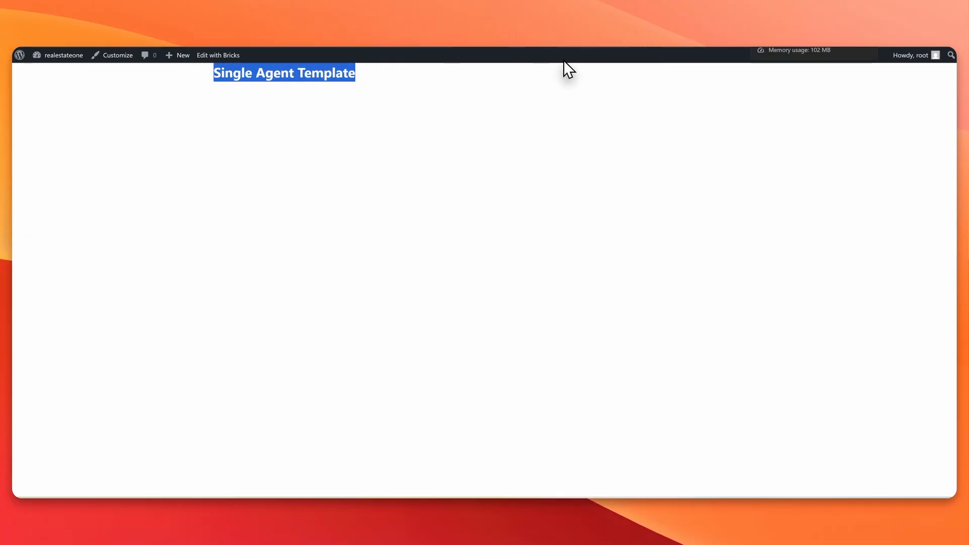
click(504, 121)
click(674, 51)
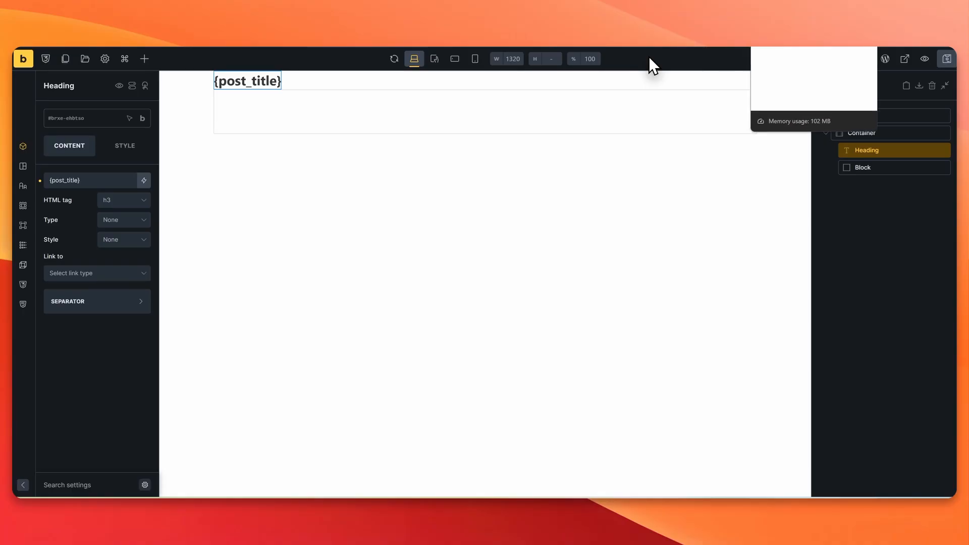
Step: From the dashboard's All Agents list, view Agent 1's page showing Agent 1 as its heading
click(649, 56)
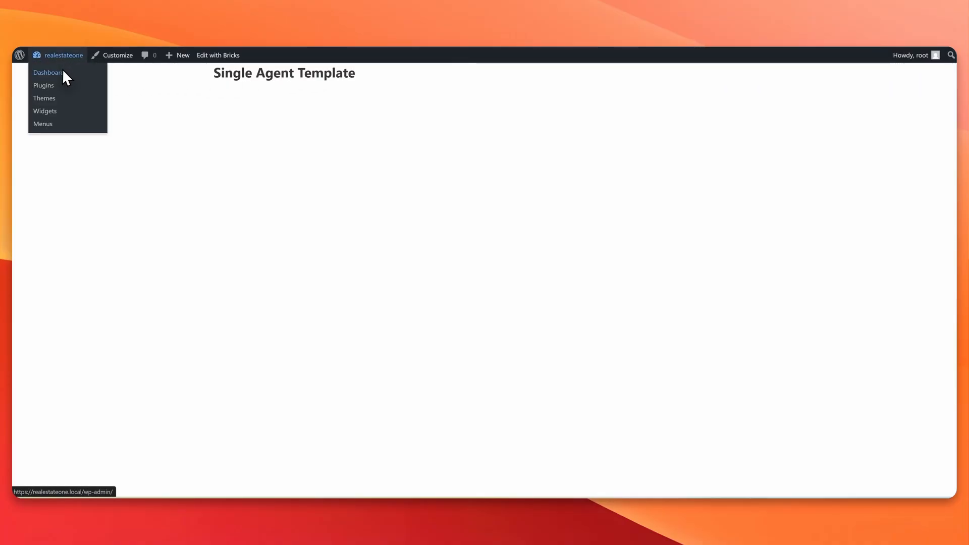
click(63, 72)
mouse_move(62, 217)
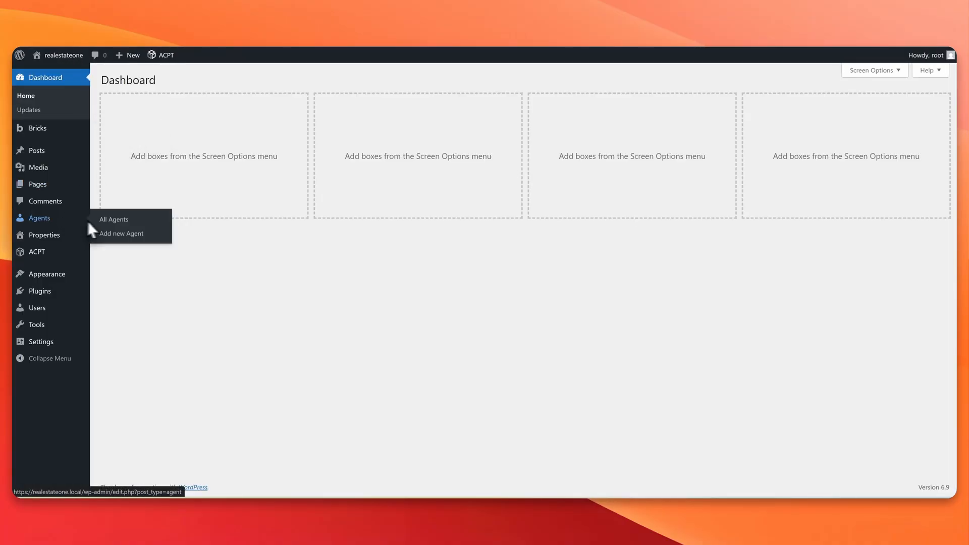
click(115, 222)
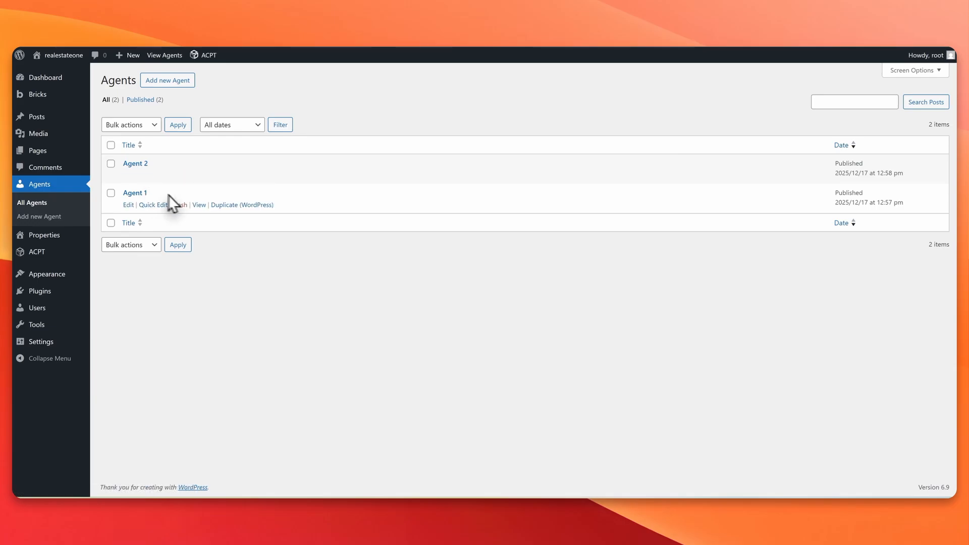
click(198, 204)
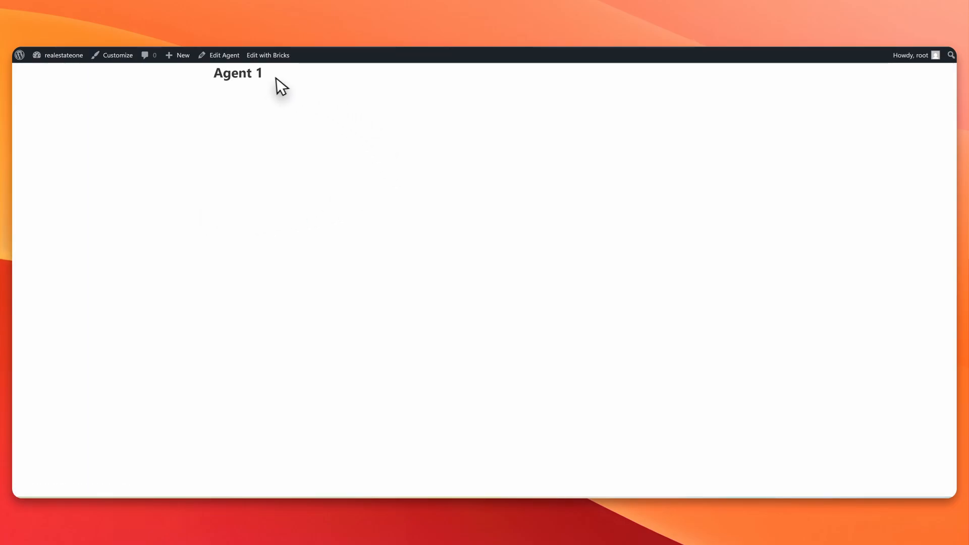
drag(276, 78, 197, 84)
click(245, 72)
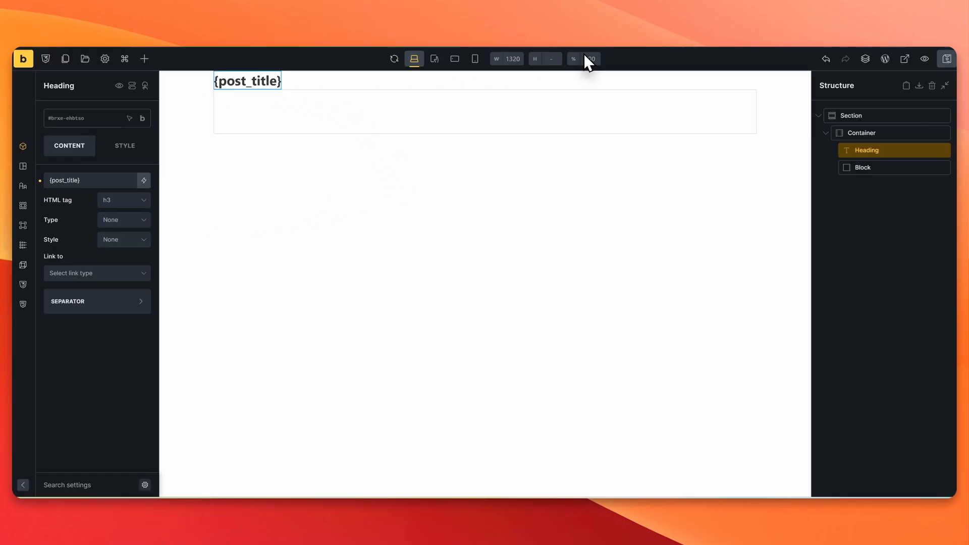
Step: Append ' - This is heading' after {post_title} in the heading, save, and check the live page
click(107, 180)
text(- This is )
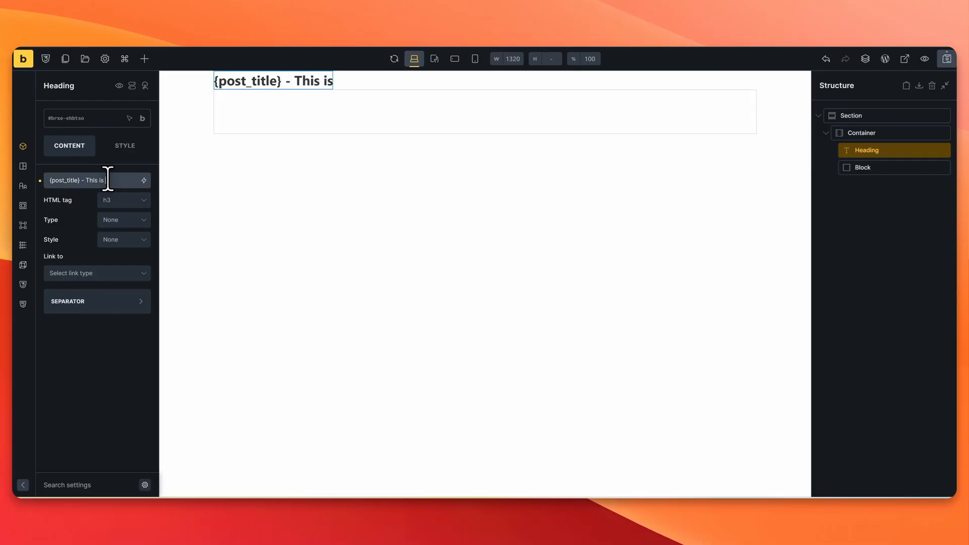
text(heading)
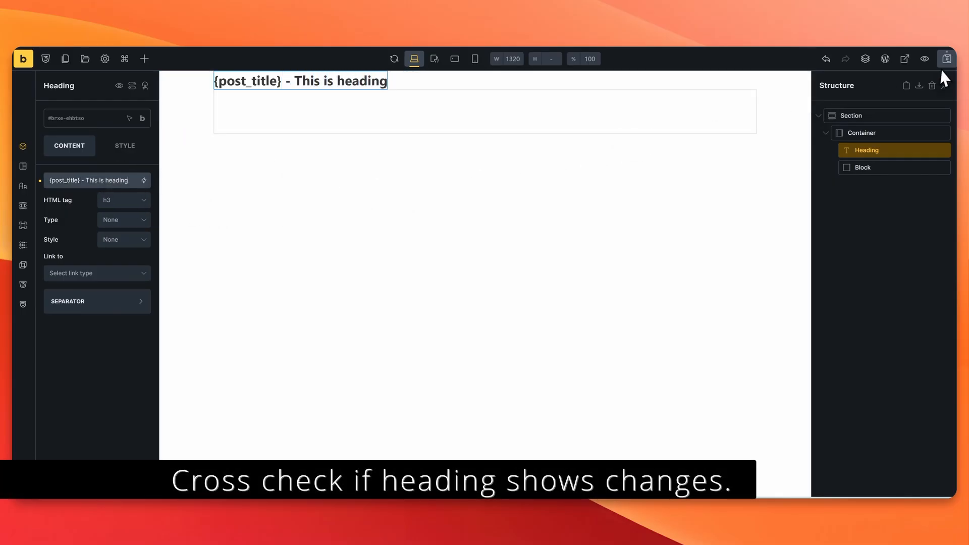
click(946, 58)
click(905, 59)
drag(369, 73, 279, 73)
click(329, 73)
Step: Delete the ' - This is heading' text so the heading holds only {post_title}
key(ctrl+w)
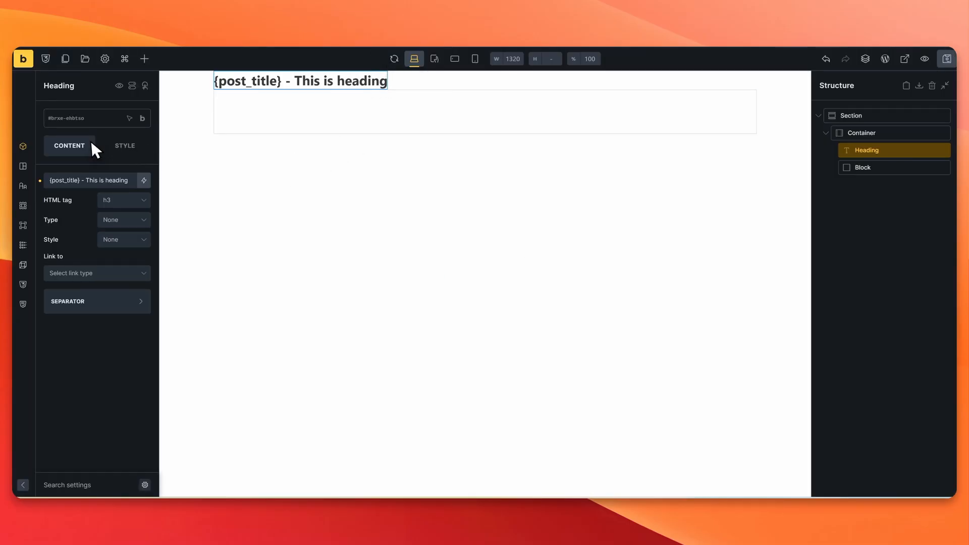
drag(80, 180, 141, 185)
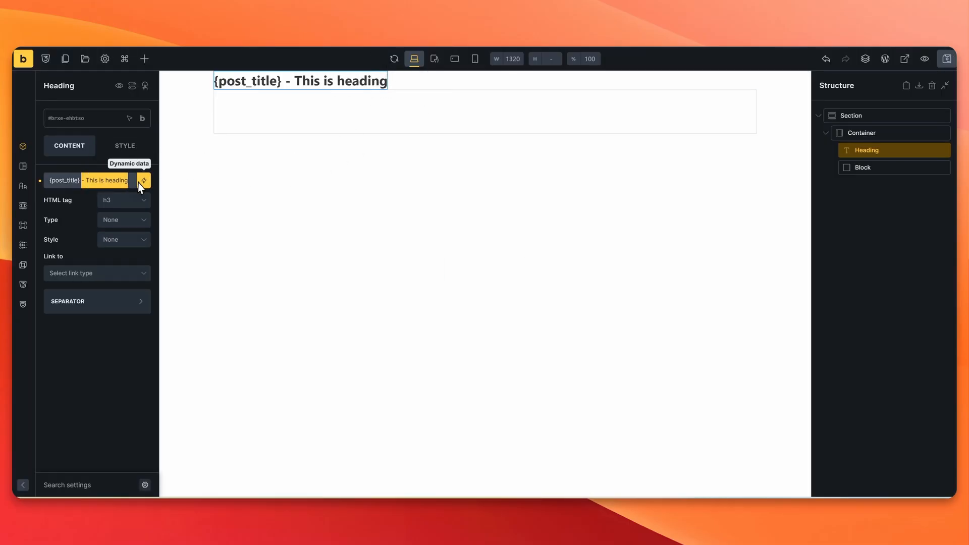
key(BackSpace)
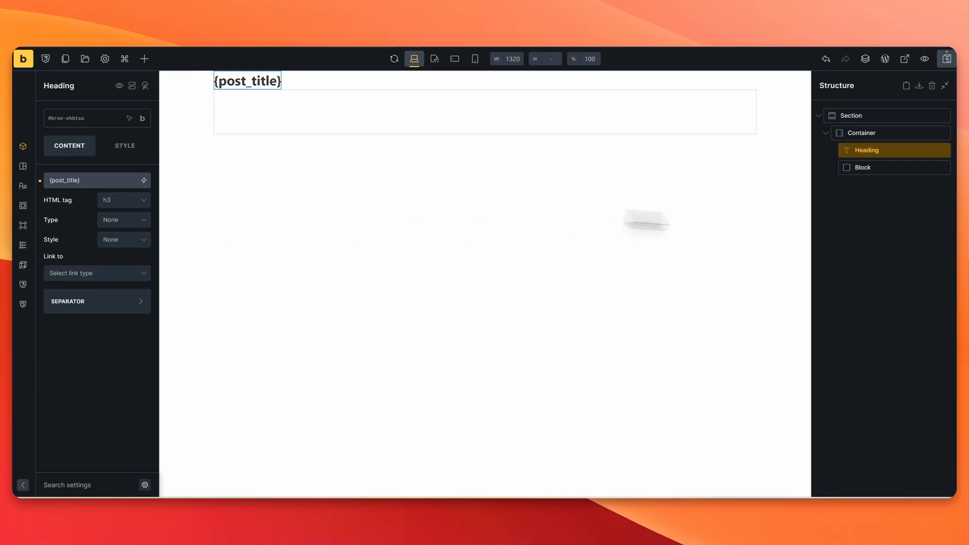
click(896, 167)
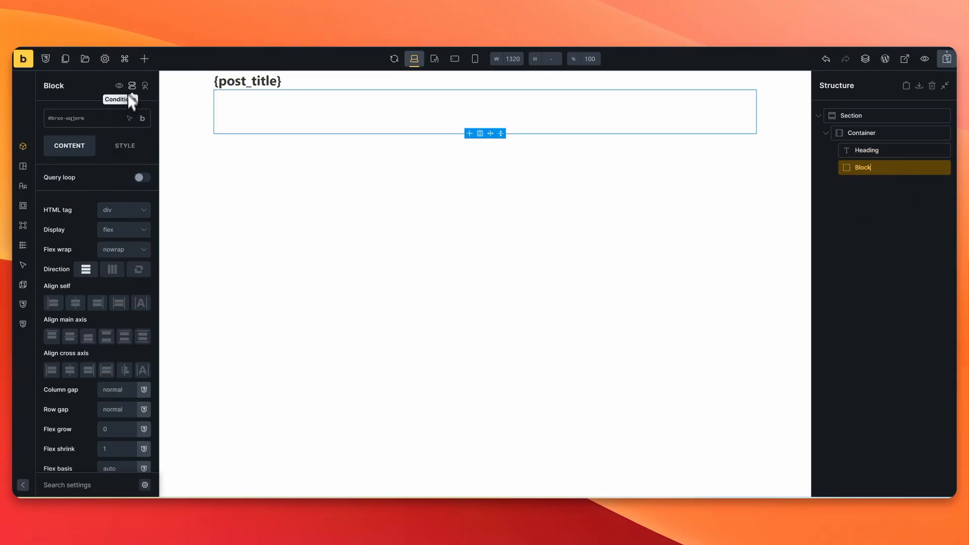
Step: Add a Heading and an Image inside the Block
click(145, 59)
text(HEad)
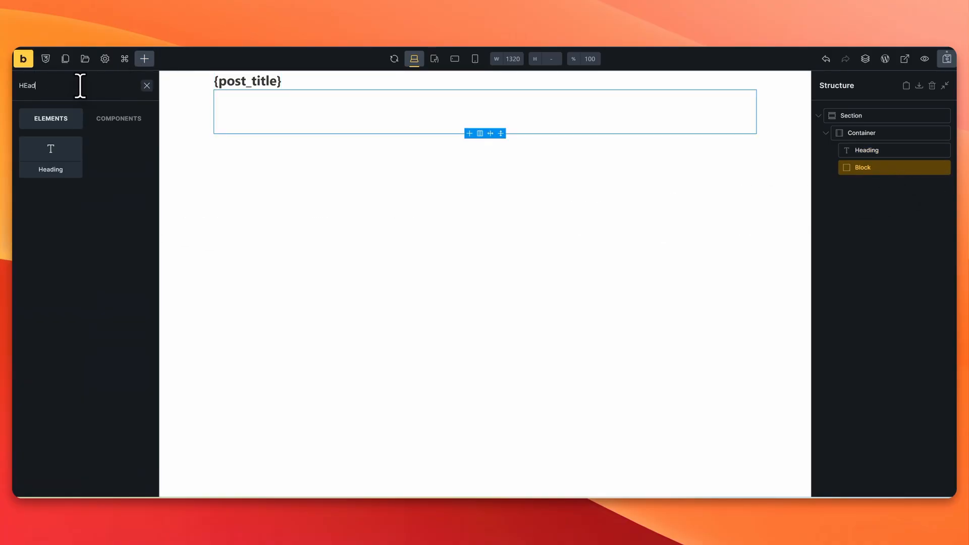
click(71, 149)
double_click(64, 80)
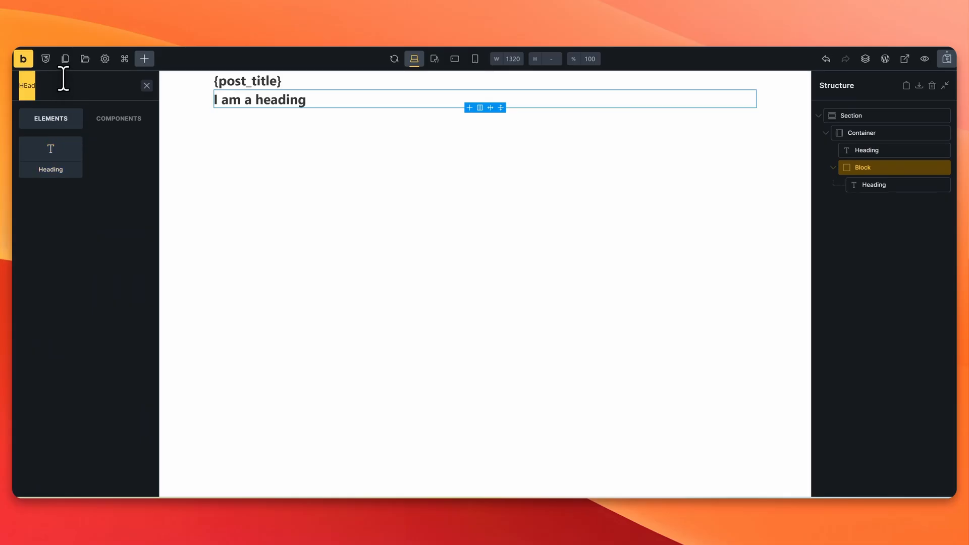
key(BackSpace)
text(image)
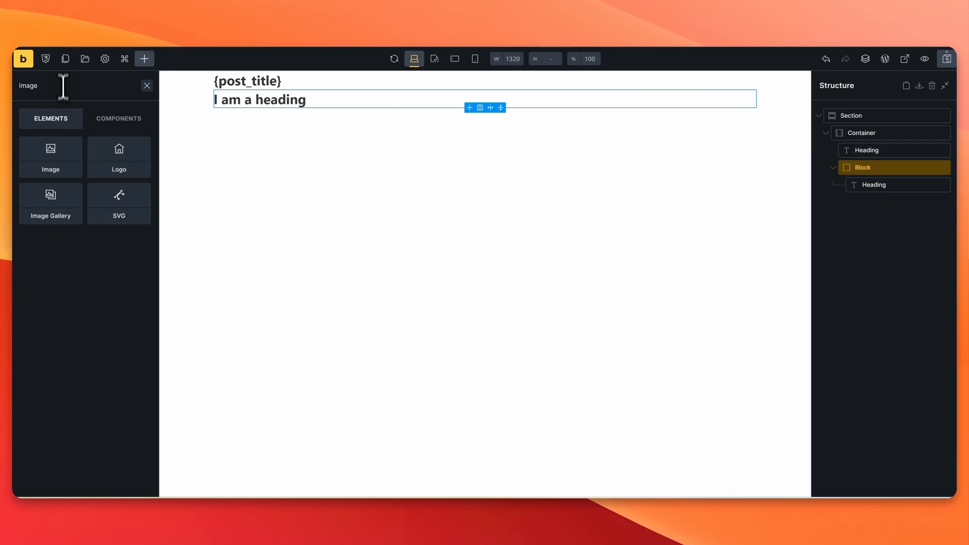
click(48, 162)
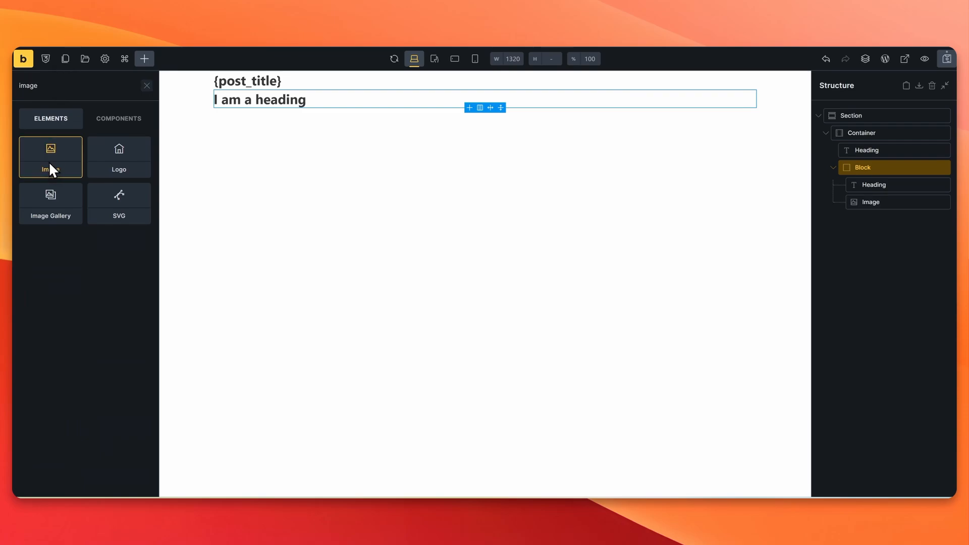
Step: Set the Block's inner heading text to the {post_title} dynamic tag
click(895, 170)
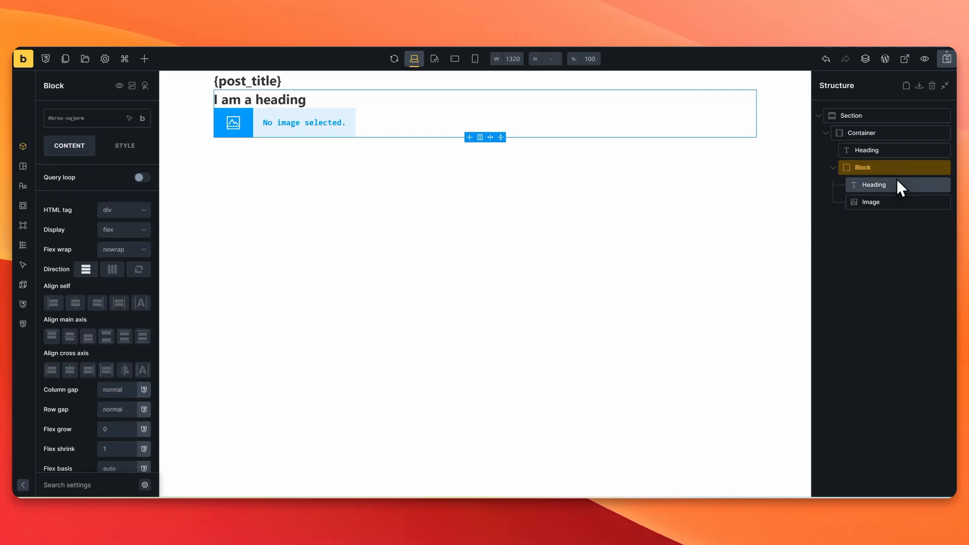
click(896, 183)
triple_click(113, 180)
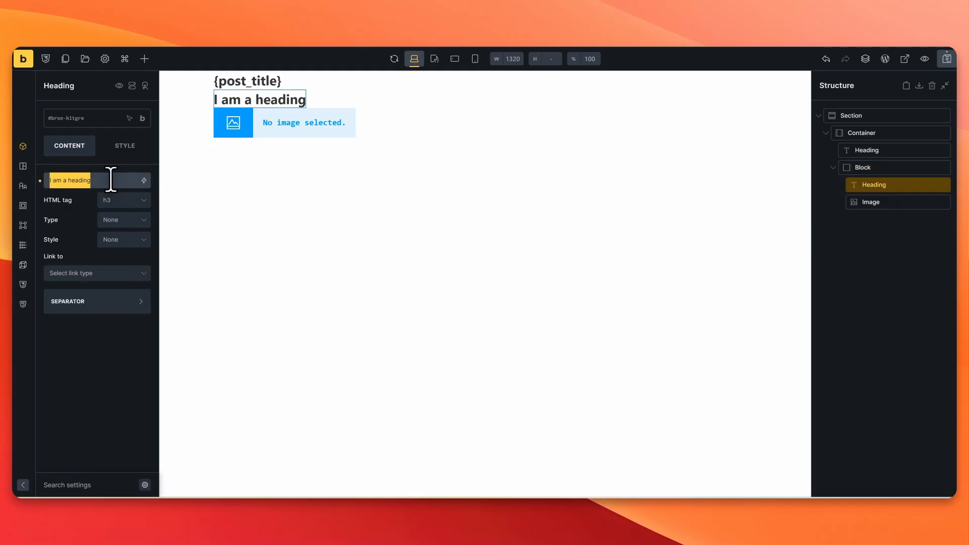
key(BackSpace)
click(144, 180)
click(75, 232)
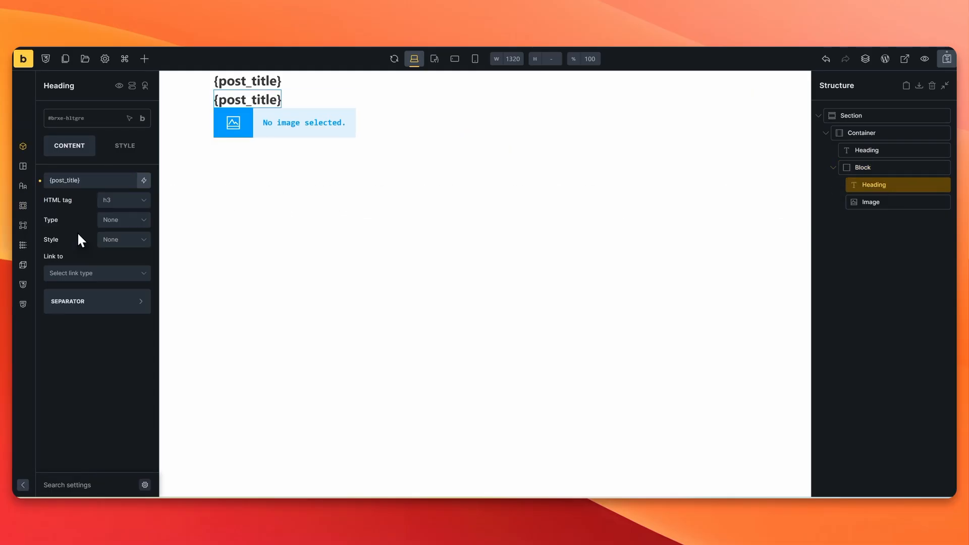
Step: Make the image show {featured_image} with caption type No caption
click(900, 203)
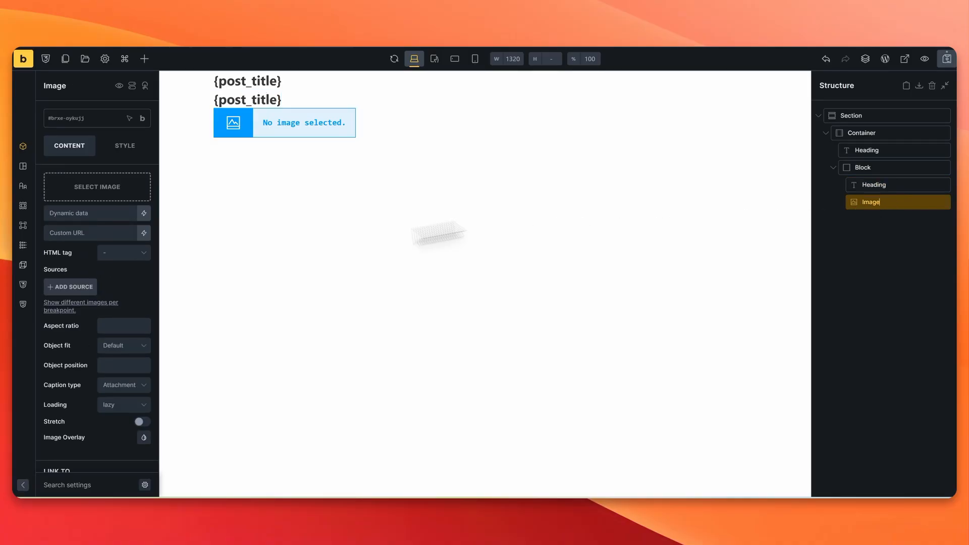
click(144, 213)
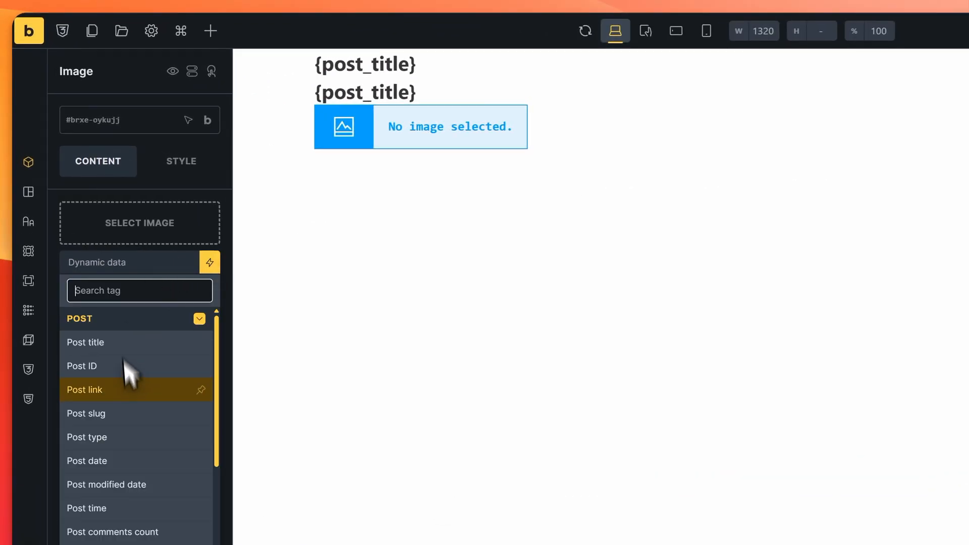
scroll(123, 360, down, 3)
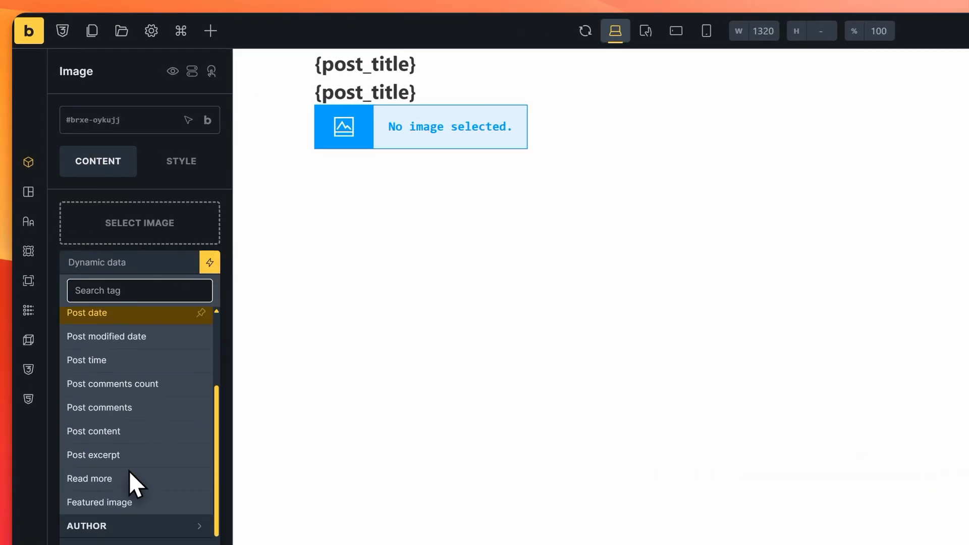
click(130, 501)
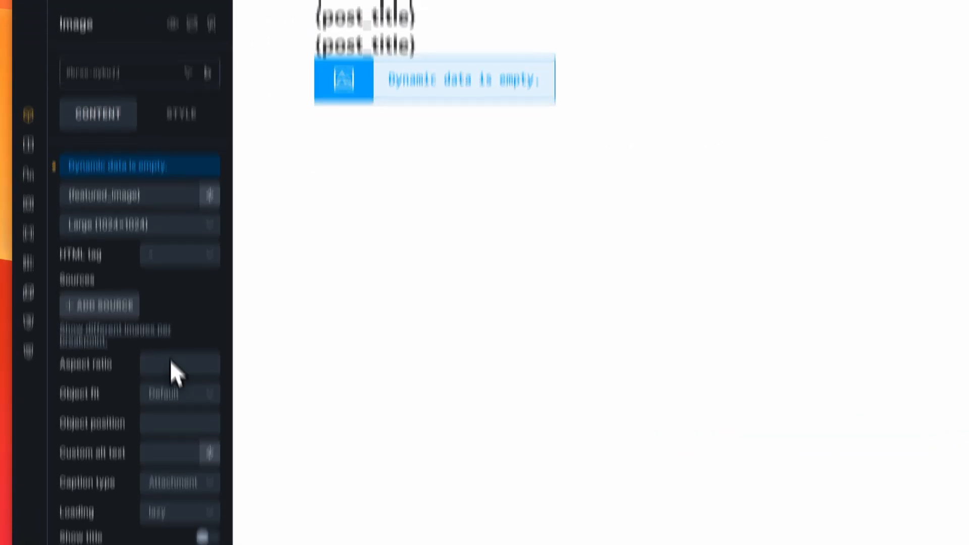
click(177, 529)
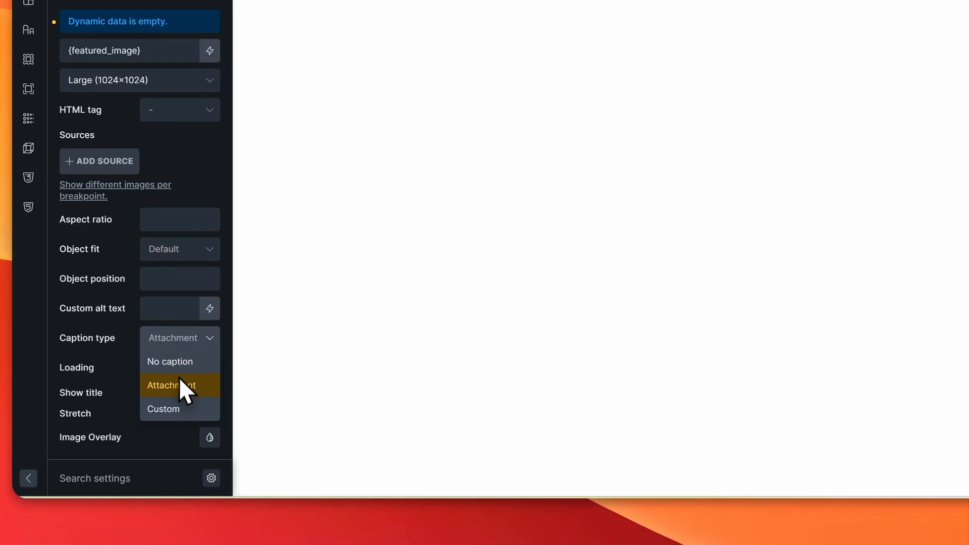
click(178, 362)
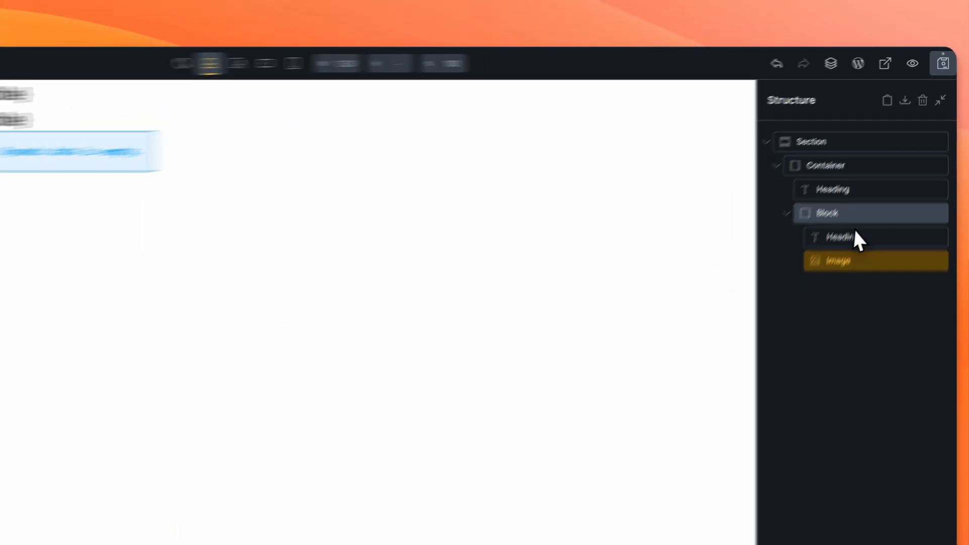
Step: Turn the Block into a query loop of type '[Agent] - agents-meta-box properties-assigned'
click(890, 171)
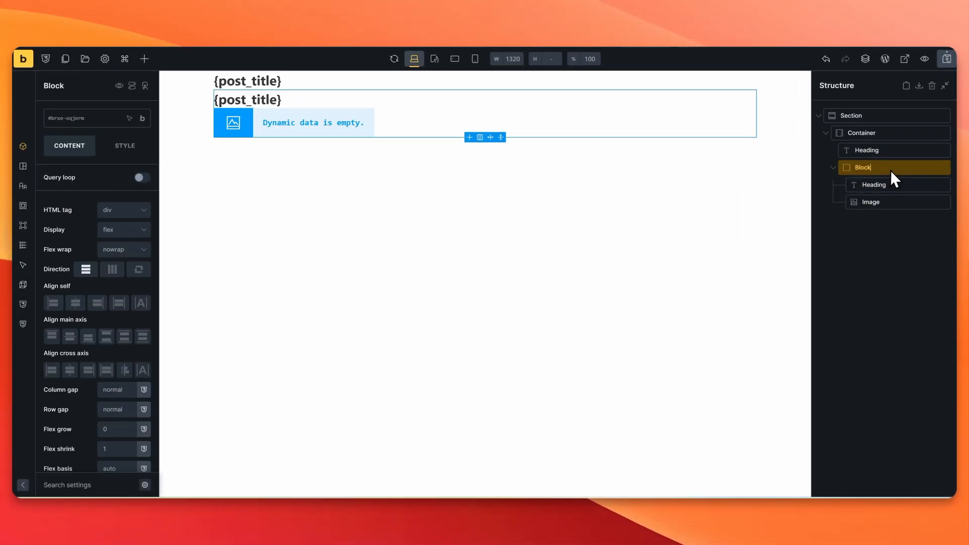
click(141, 177)
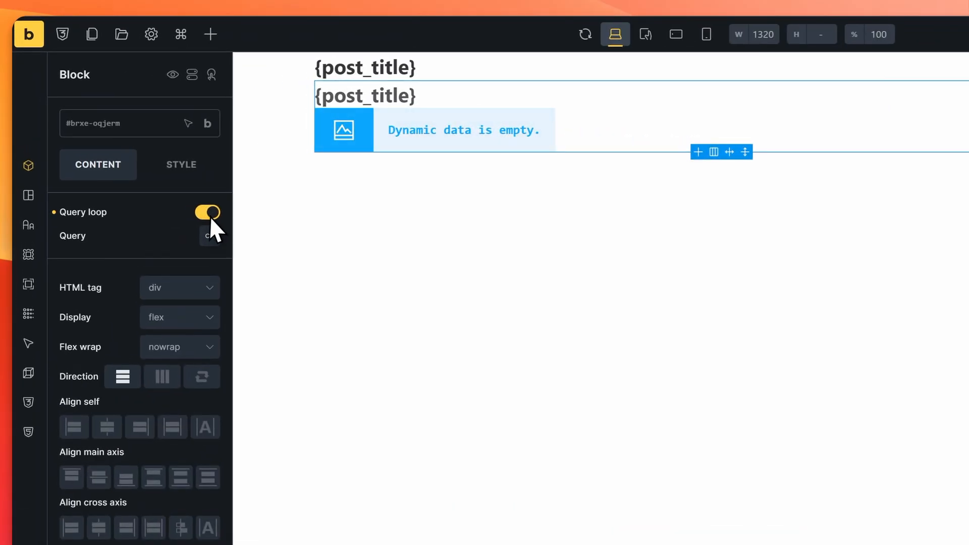
click(207, 237)
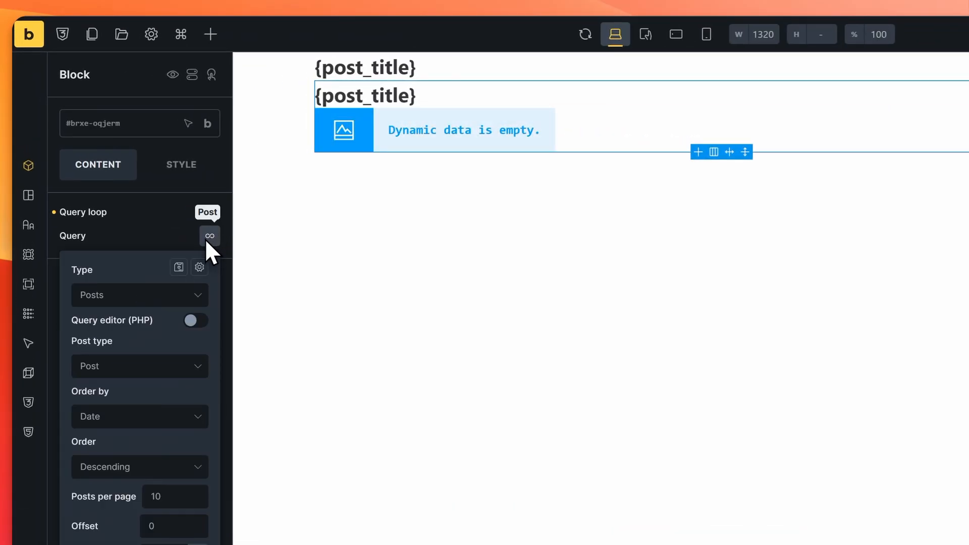
click(150, 295)
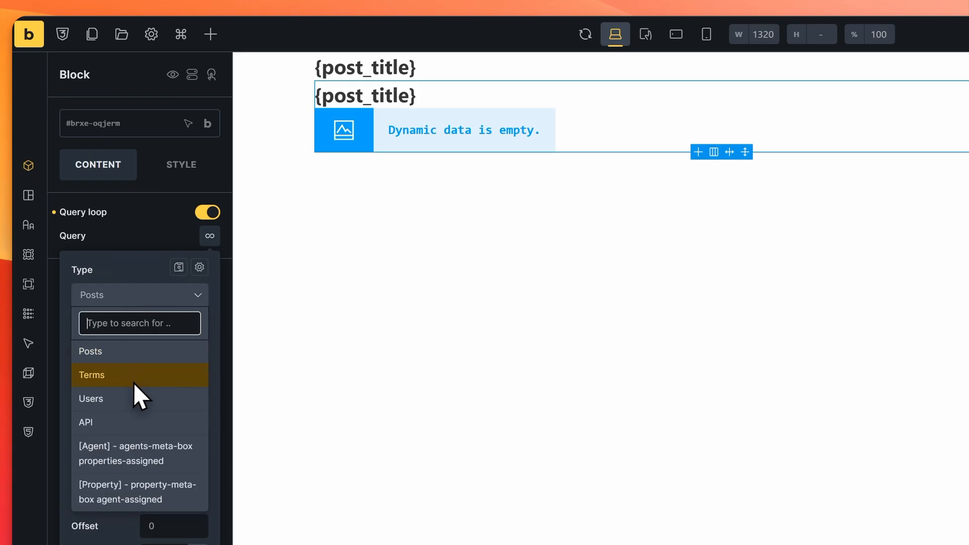
scroll(136, 391, down, 2)
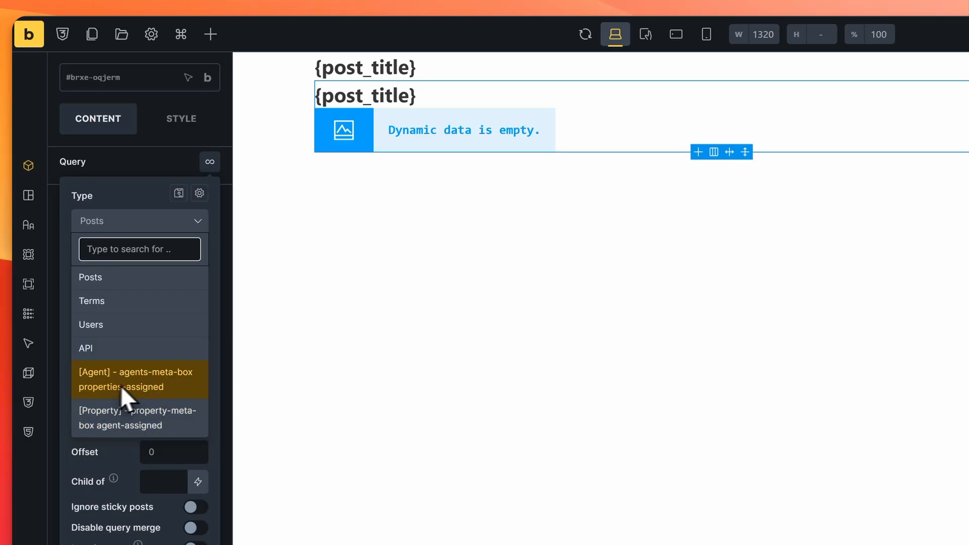
click(150, 380)
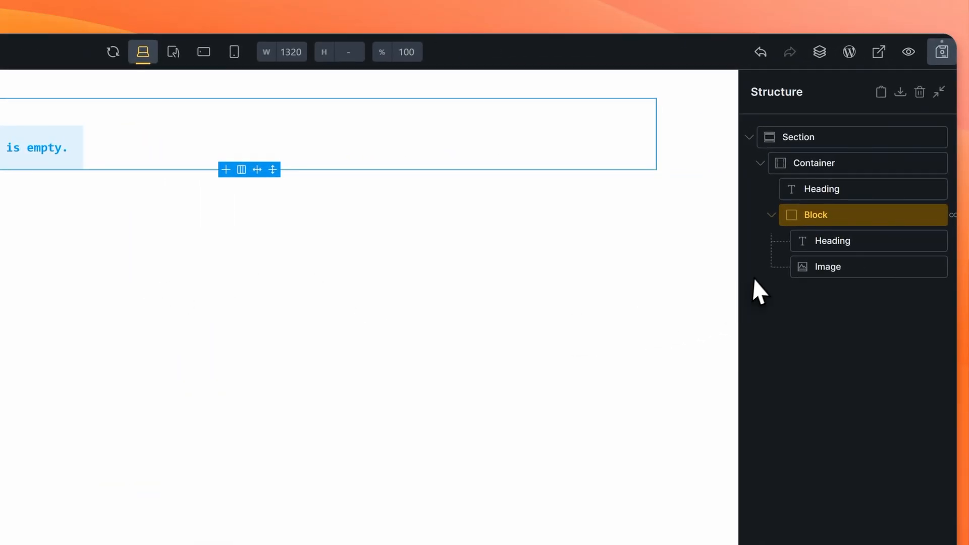
Step: Save, set the looped image size to Thumbnail (150×150), and save again
click(941, 65)
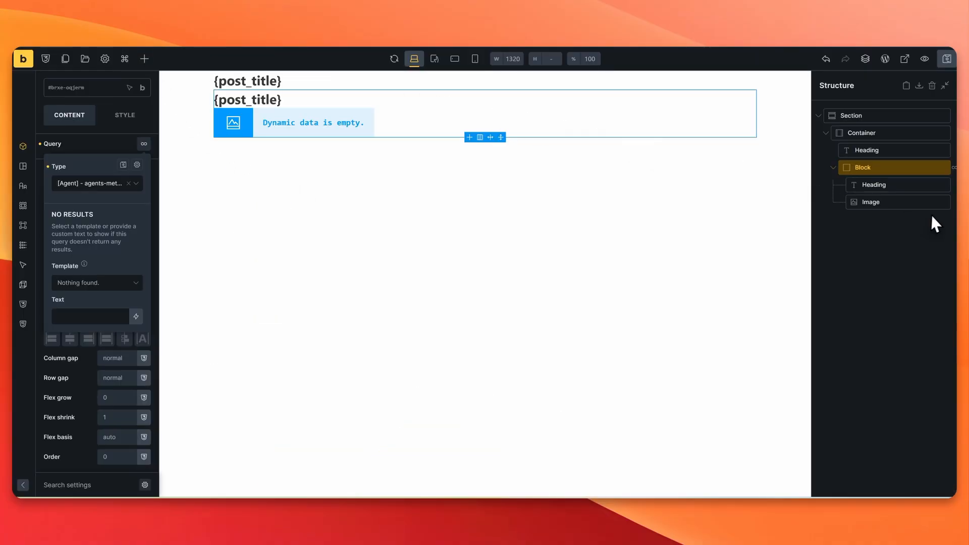
double_click(898, 203)
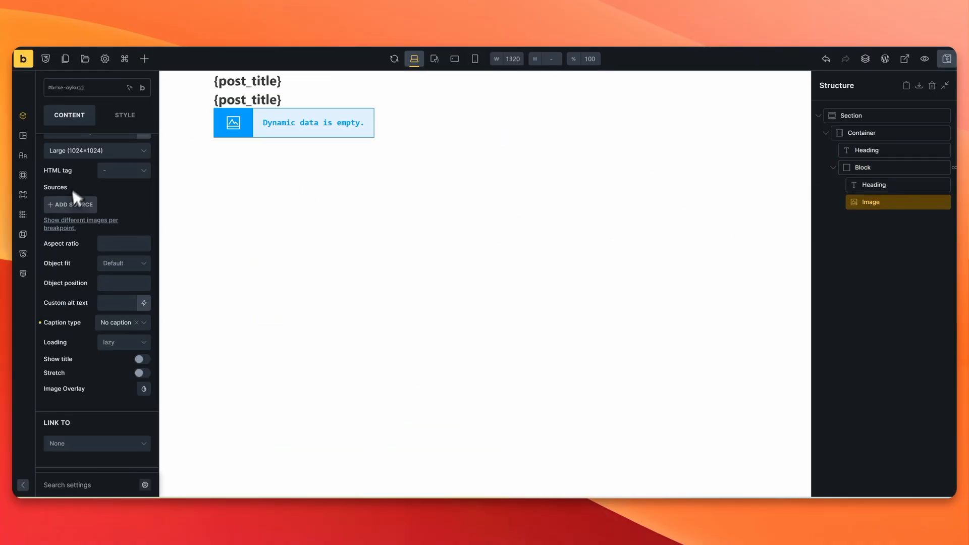
click(93, 151)
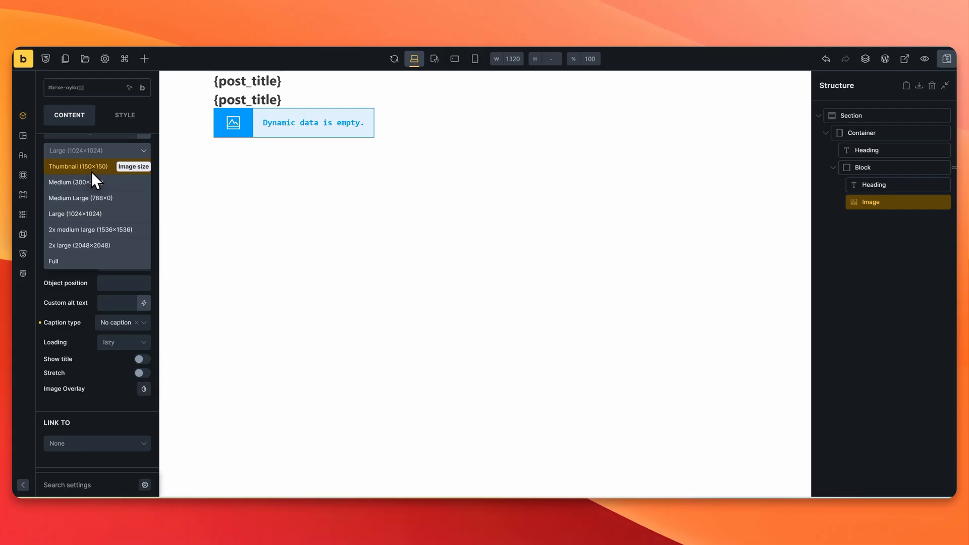
click(92, 172)
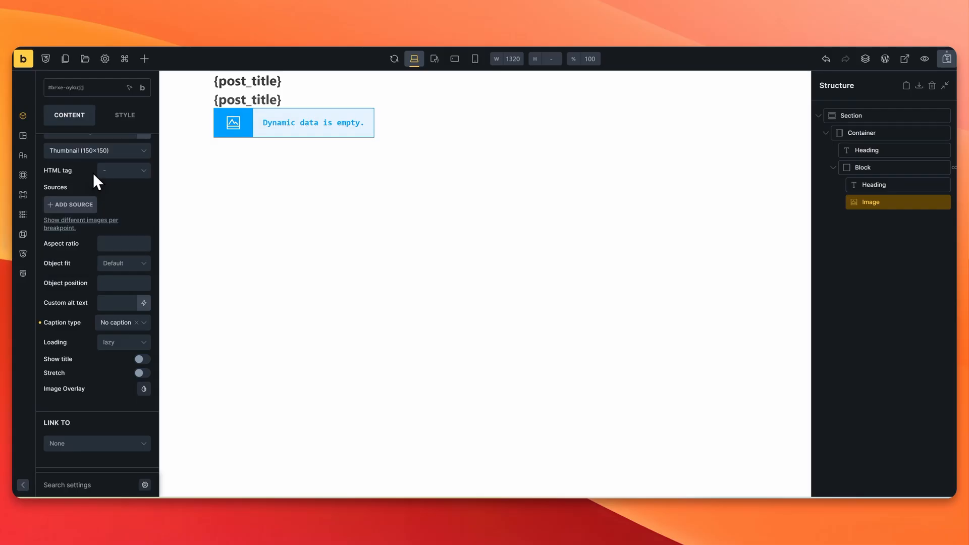
click(942, 66)
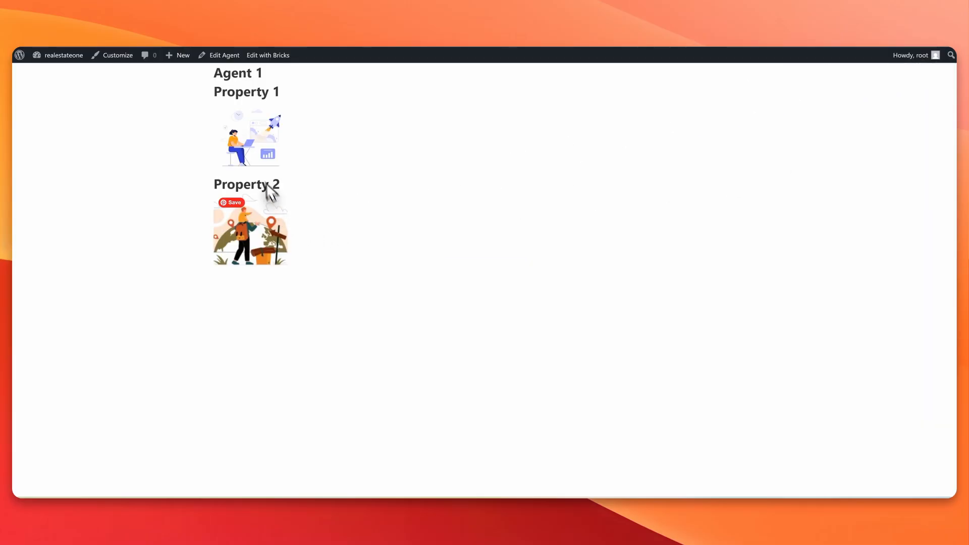
Step: Confirm Agent 1's front-end page lists Property 1 and Property 2
drag(214, 92, 309, 95)
click(309, 209)
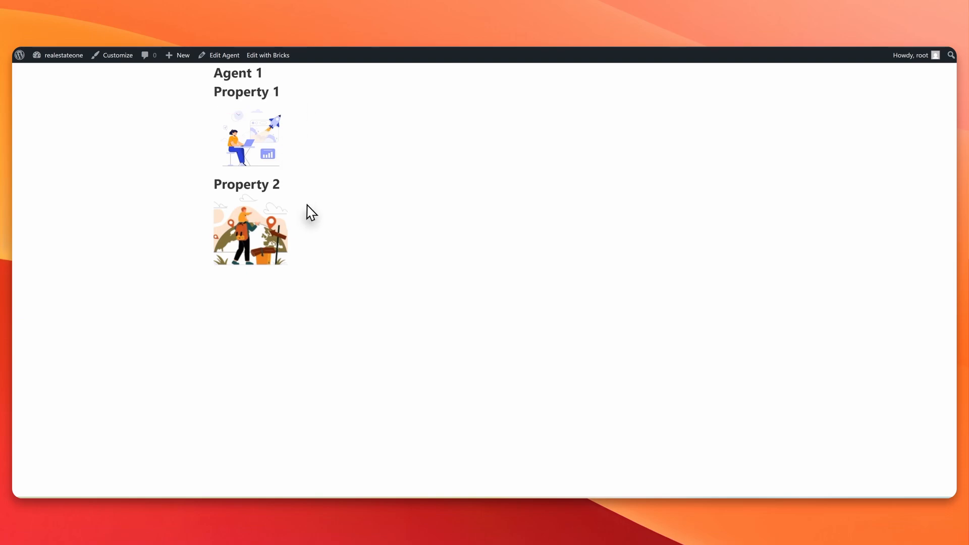
drag(288, 187, 214, 185)
click(336, 182)
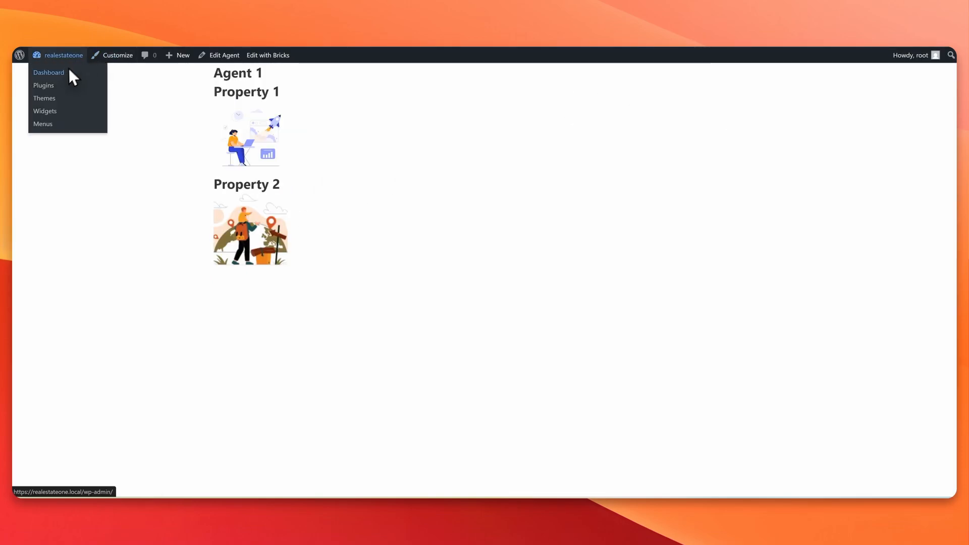
Step: Check that Agent 1's edit screen has Property 1 and Property 2 assigned
click(63, 74)
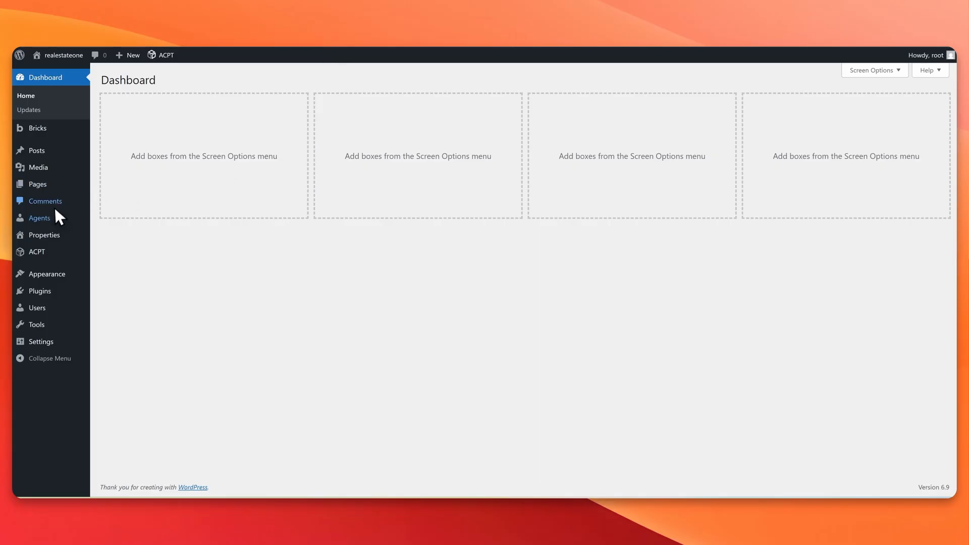
click(56, 216)
click(135, 193)
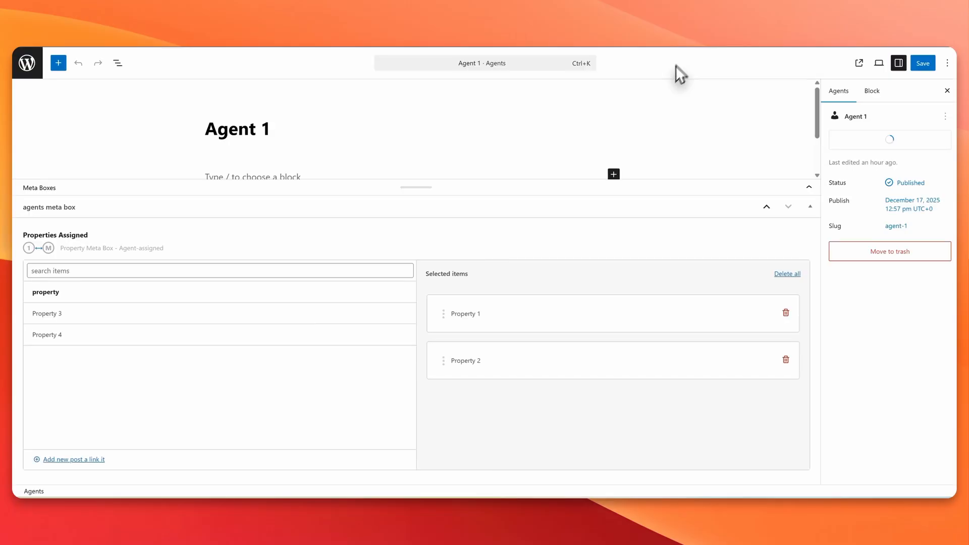
drag(464, 313, 477, 324)
drag(476, 360, 486, 360)
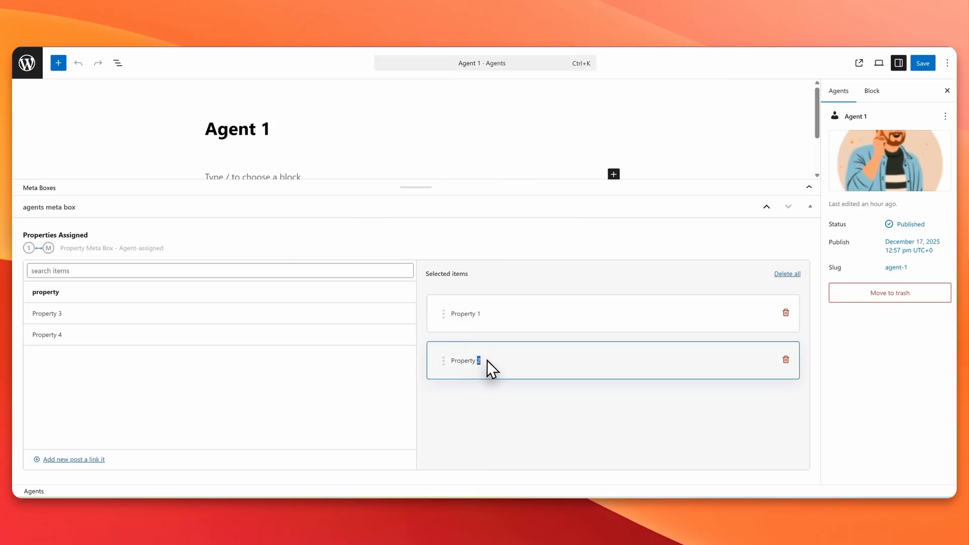
click(492, 360)
key(alt+Left)
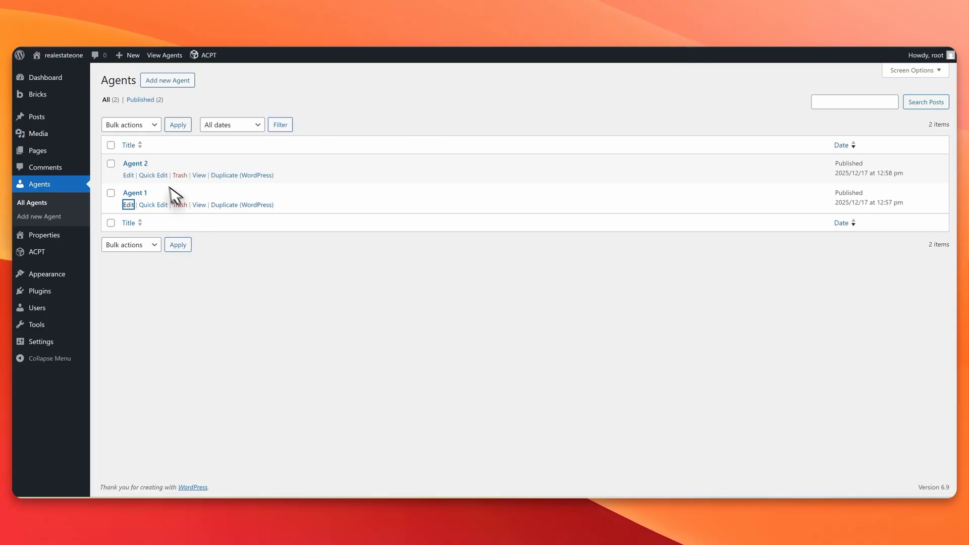
Step: View Agent 2's page and confirm it lists Property 3 and Property 4
click(200, 176)
drag(261, 92, 285, 95)
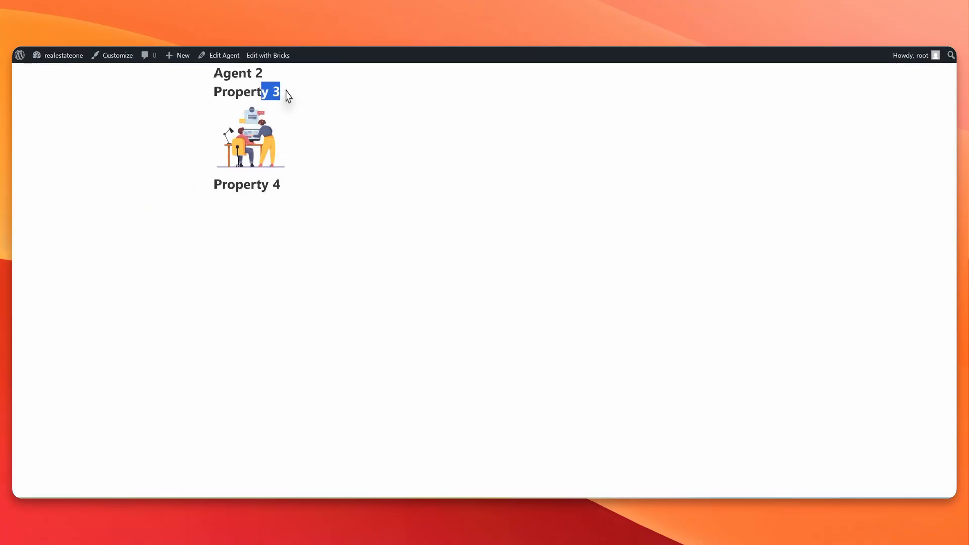
drag(261, 184, 296, 196)
click(290, 185)
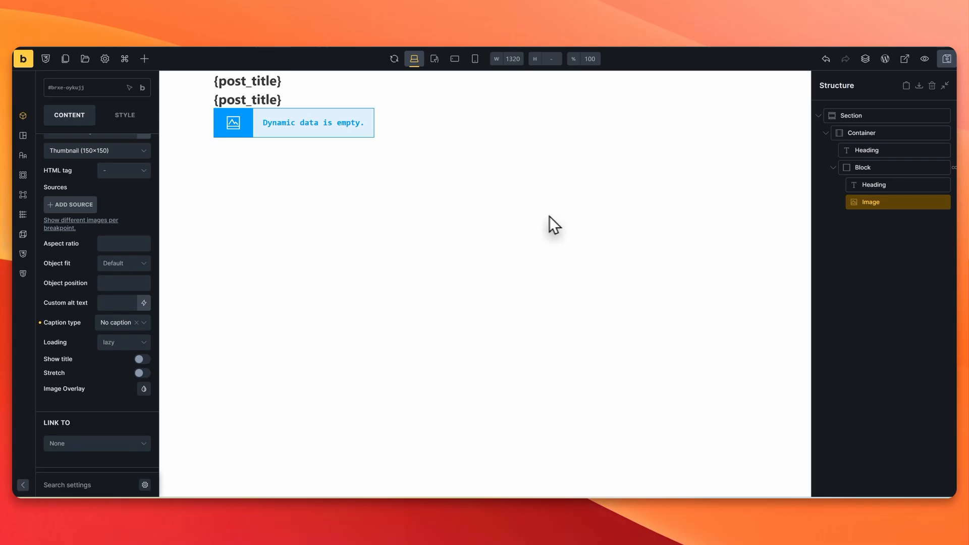
Step: Duplicate the Single Agent Template from the Bricks templates list
click(18, 59)
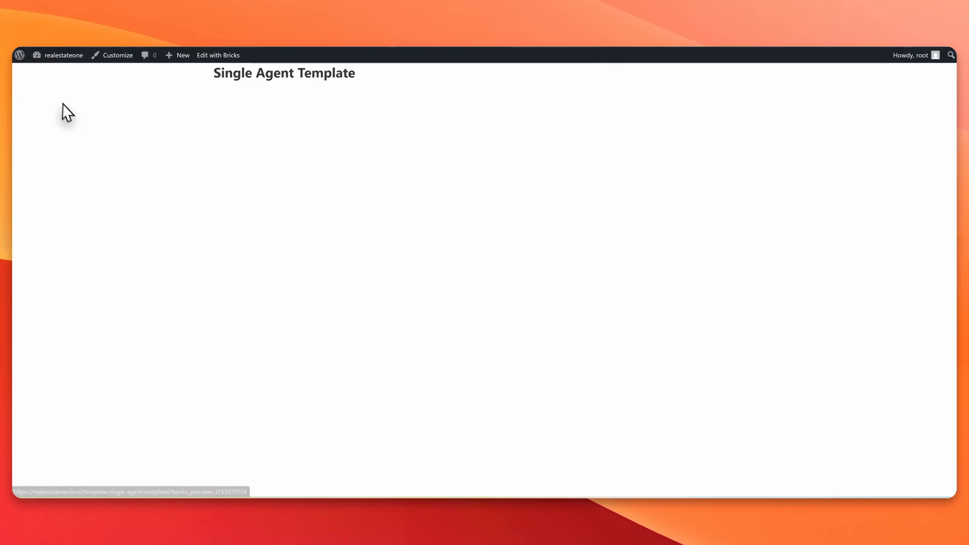
click(50, 72)
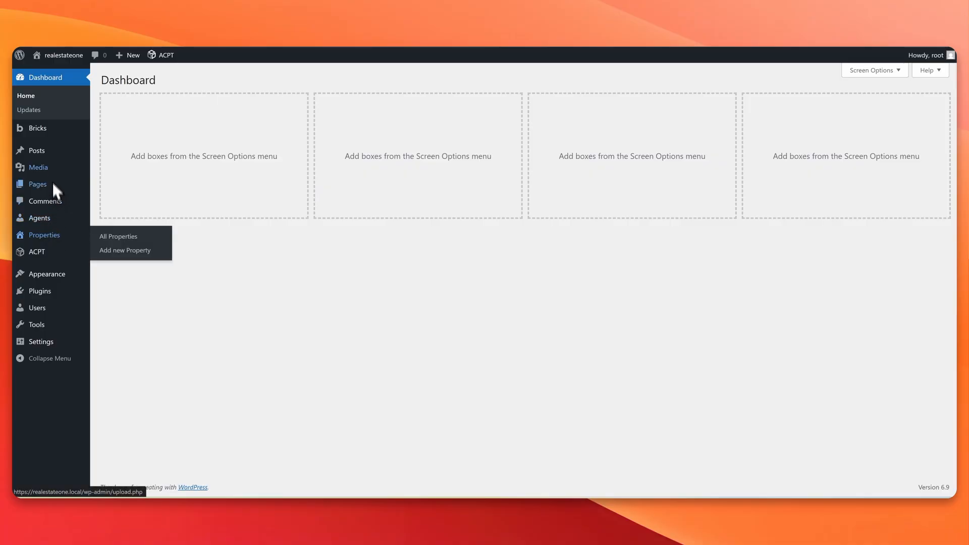
click(107, 148)
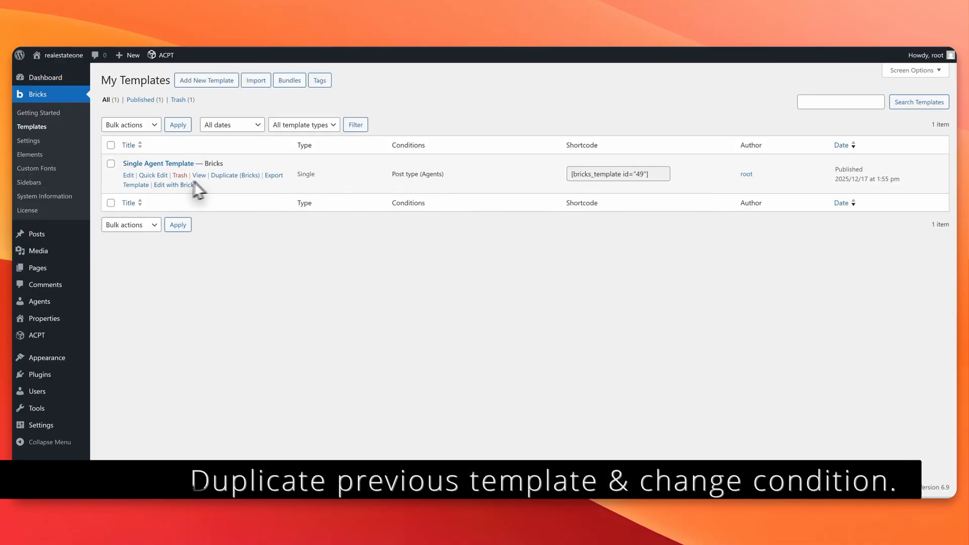
click(237, 175)
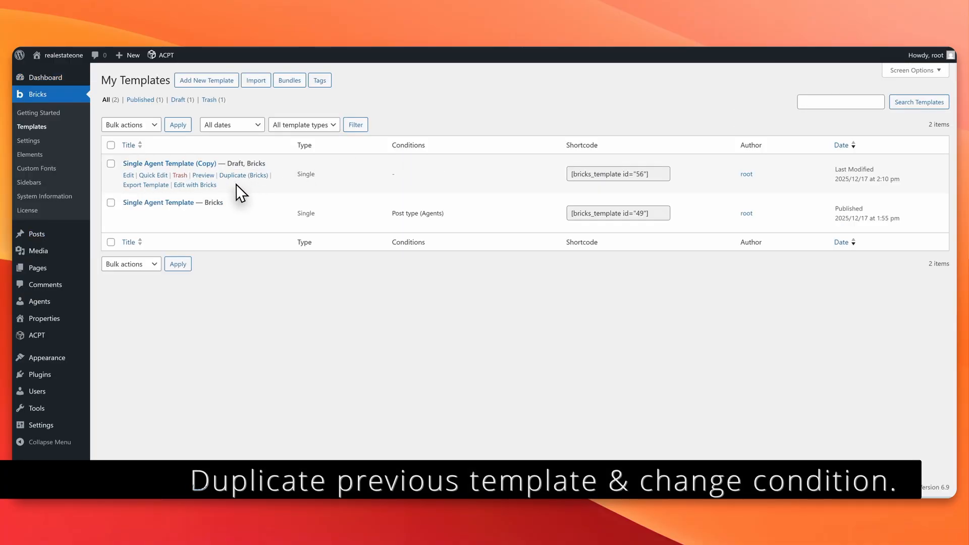
Step: Rename the copy to Single Property Template with slug single-property-template, publish it, and open it in Bricks
click(129, 175)
double_click(151, 104)
text(Property)
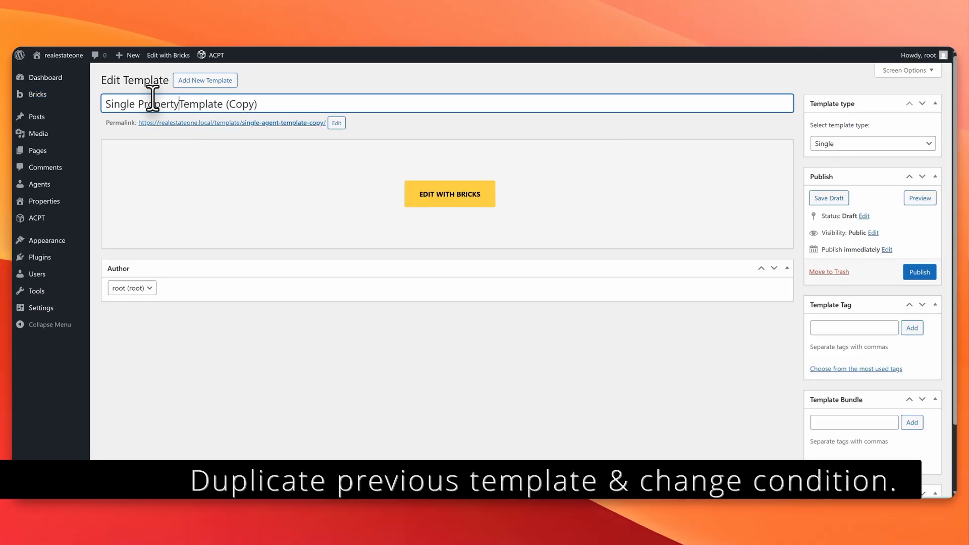
key(shift+End)
key(BackSpace)
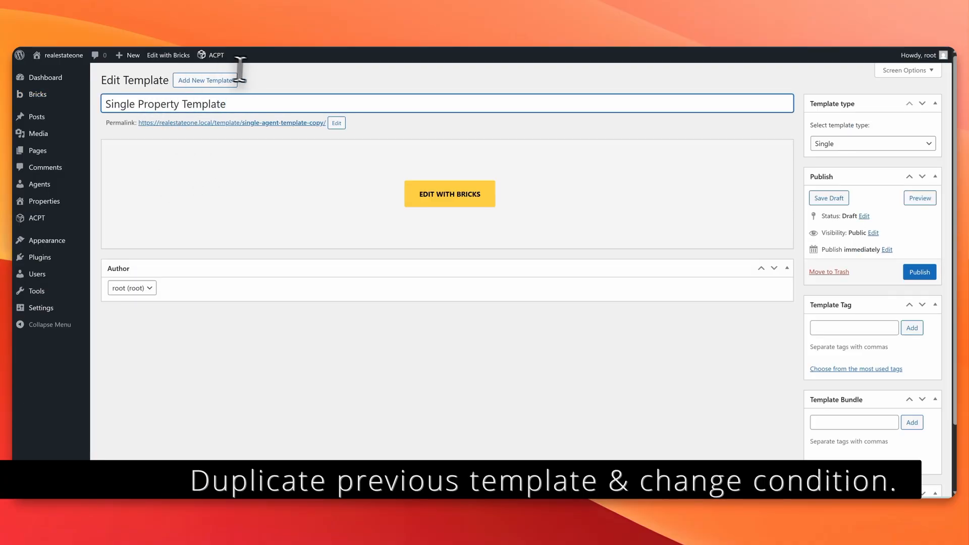
click(336, 123)
key(BackSpace)
click(356, 123)
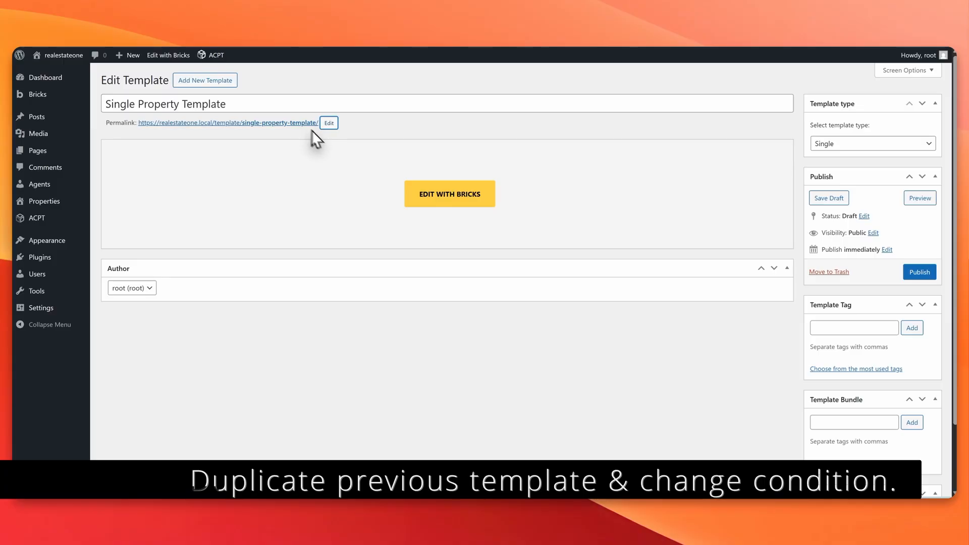
click(921, 274)
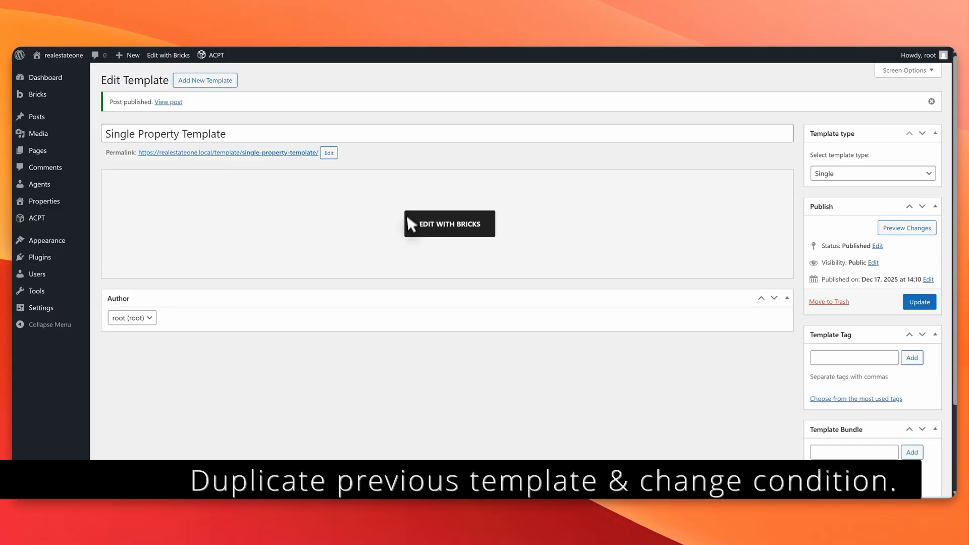
click(419, 223)
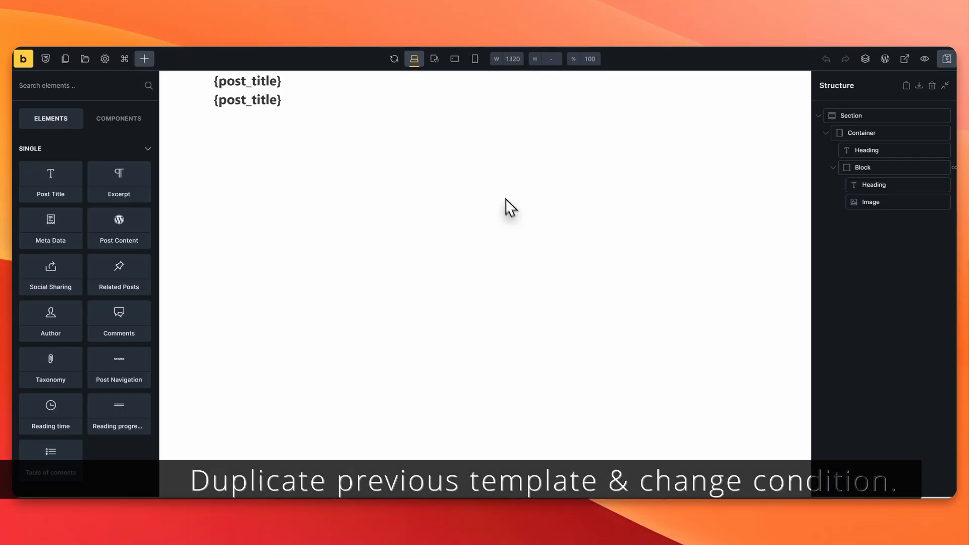
Step: Add a template display condition of Post type = Properties
click(24, 40)
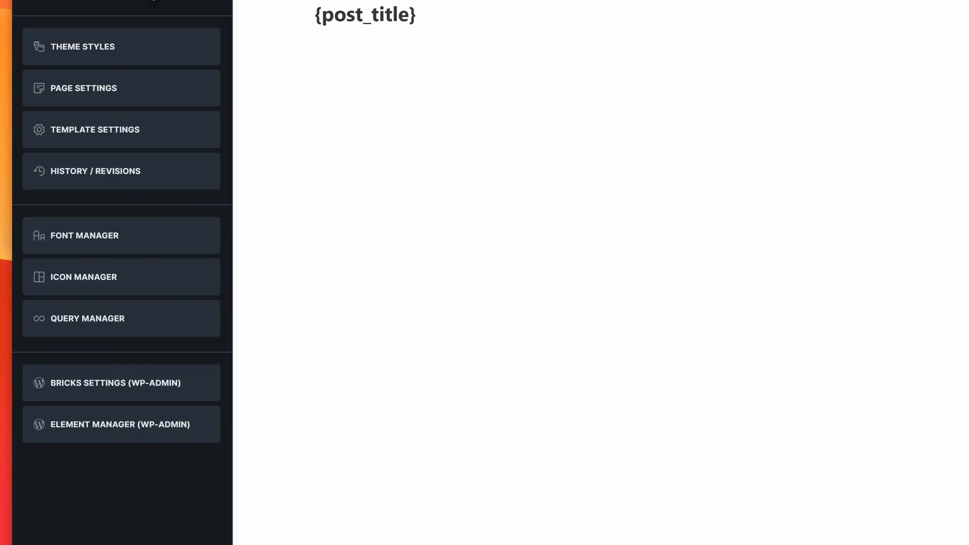
click(149, 115)
click(141, 60)
click(104, 129)
click(105, 168)
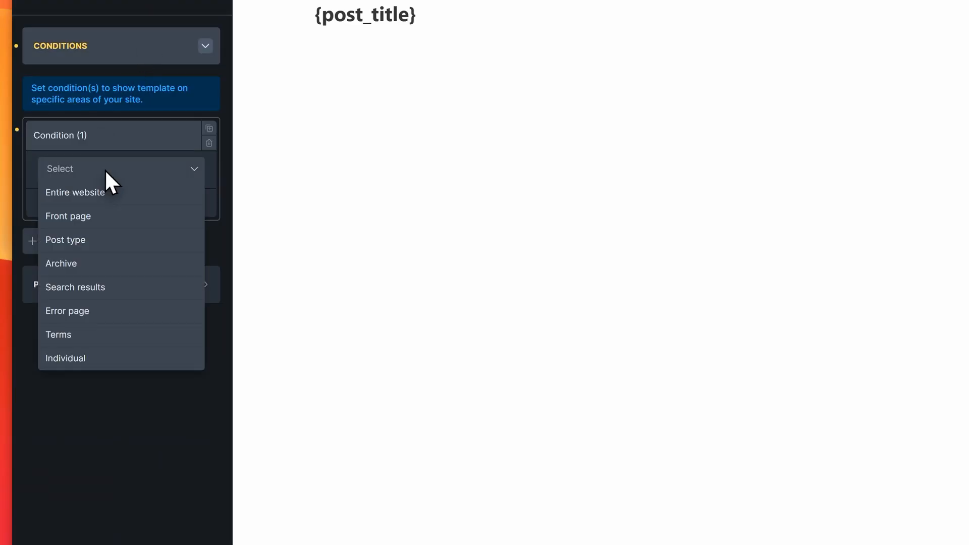
click(93, 238)
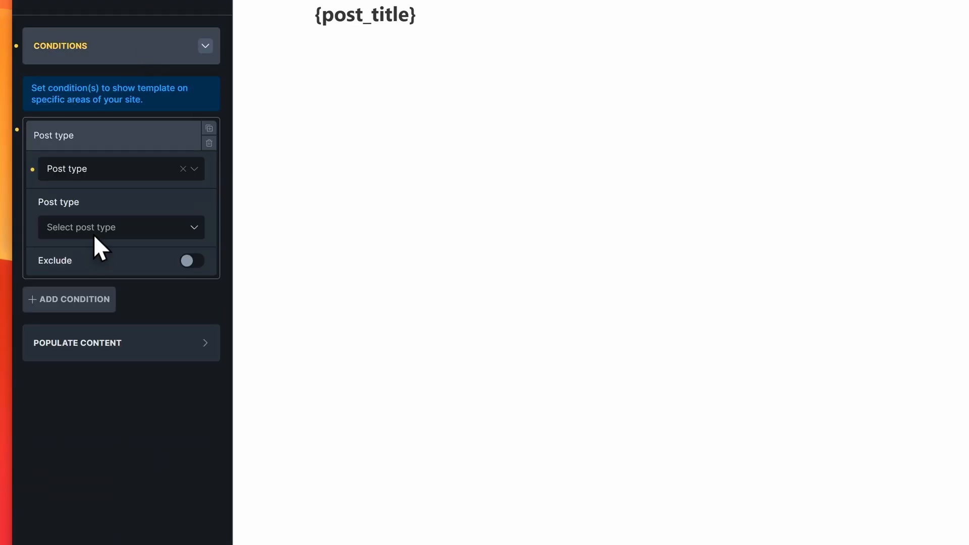
click(96, 229)
click(89, 346)
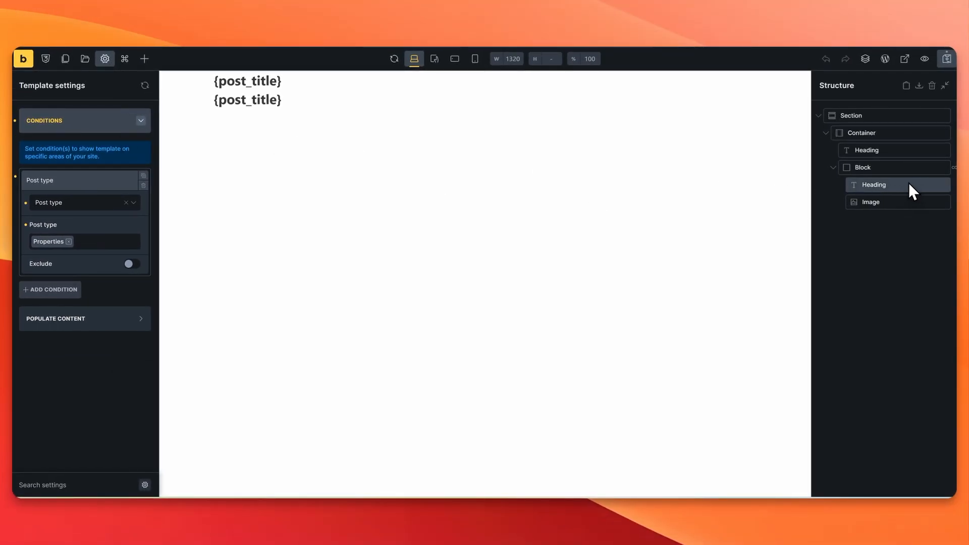
Step: Set the Block's query type to [Property] - property-meta-box agent-assigned and save
double_click(903, 168)
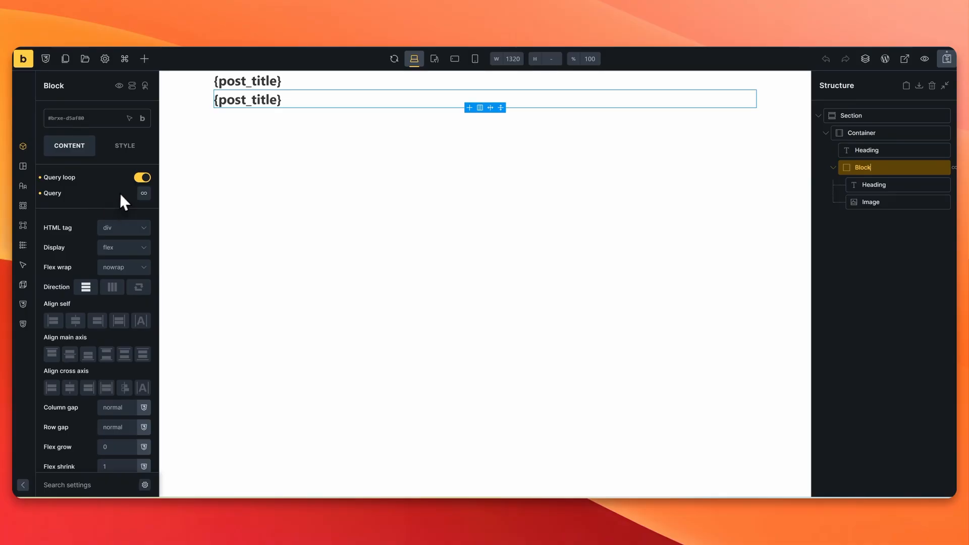
click(144, 193)
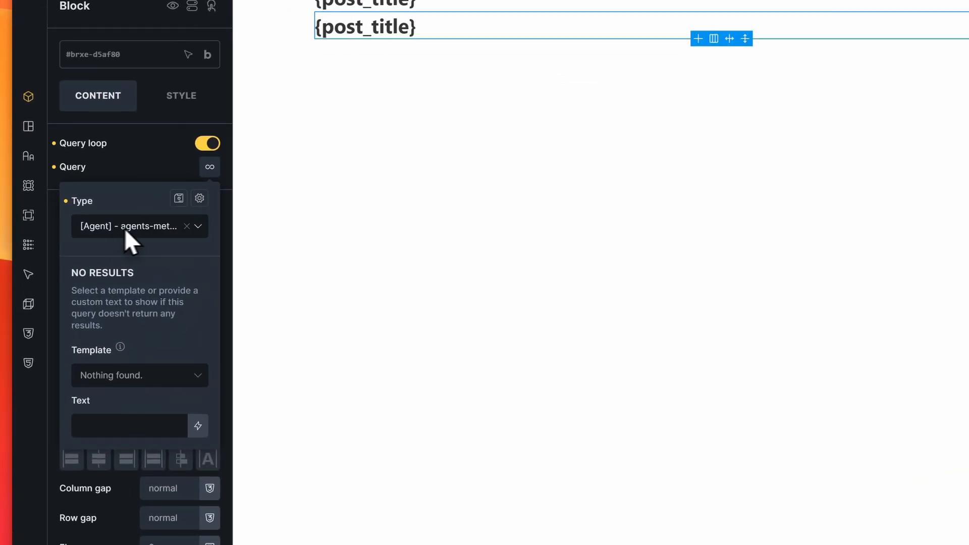
click(186, 226)
click(125, 228)
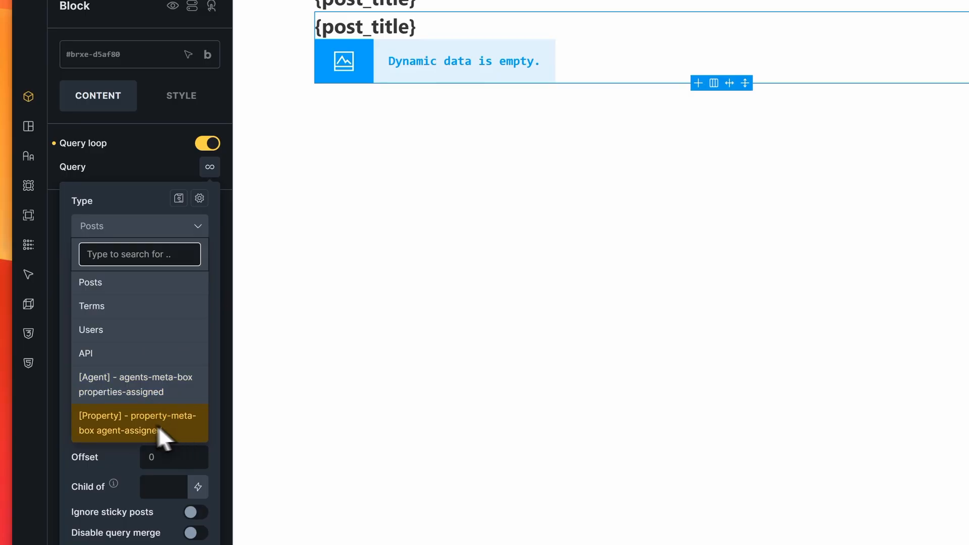
click(132, 435)
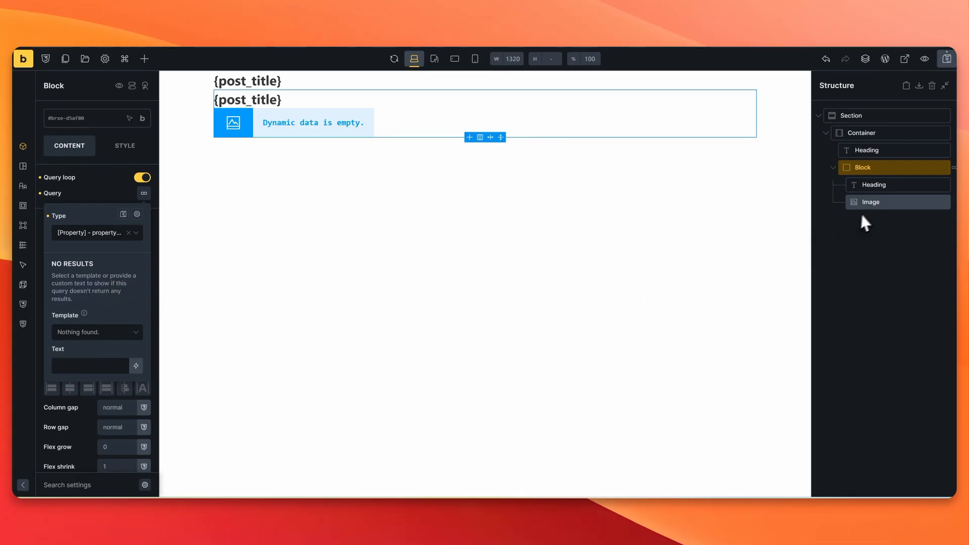
click(949, 62)
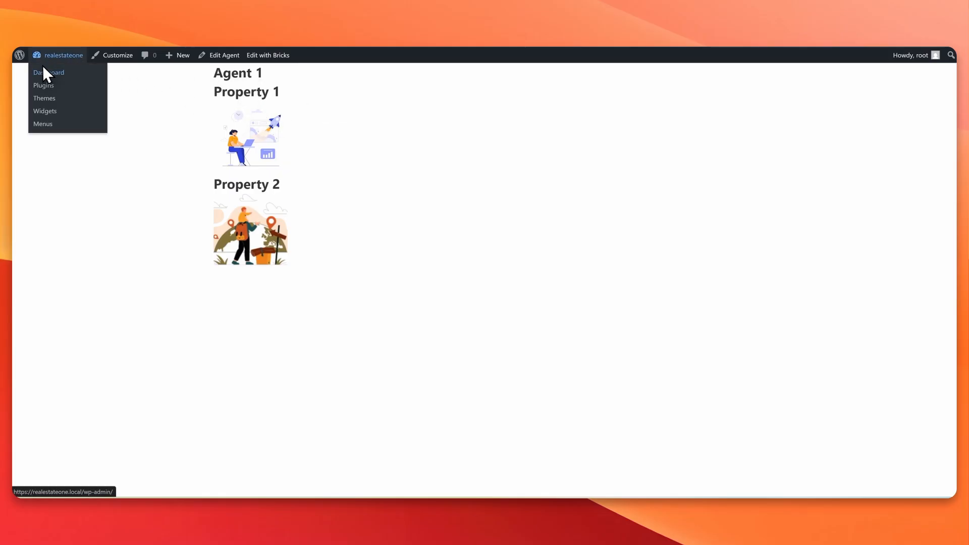
Step: Open the Property 1 through Property 4 pages in new tabs from the Properties list
click(42, 67)
click(48, 234)
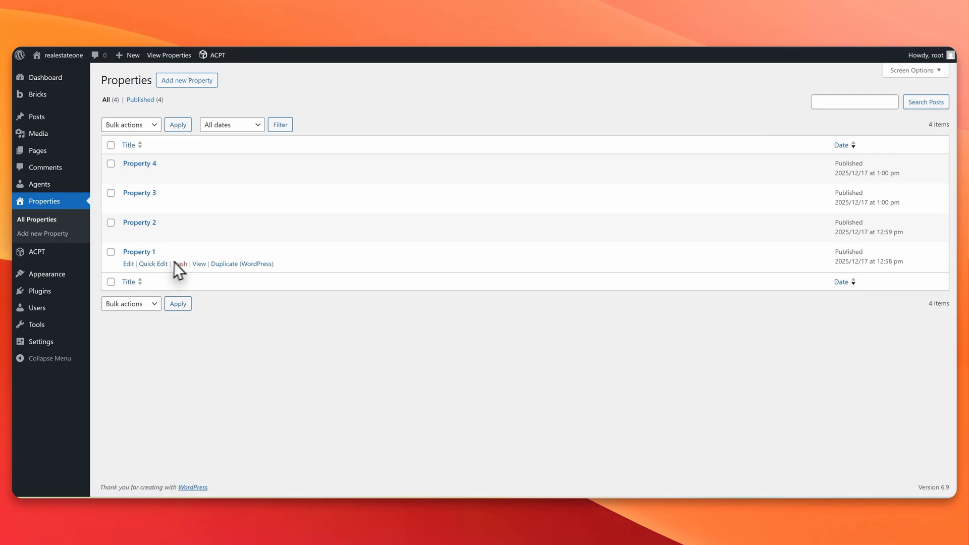
middle_click(200, 263)
middle_click(199, 234)
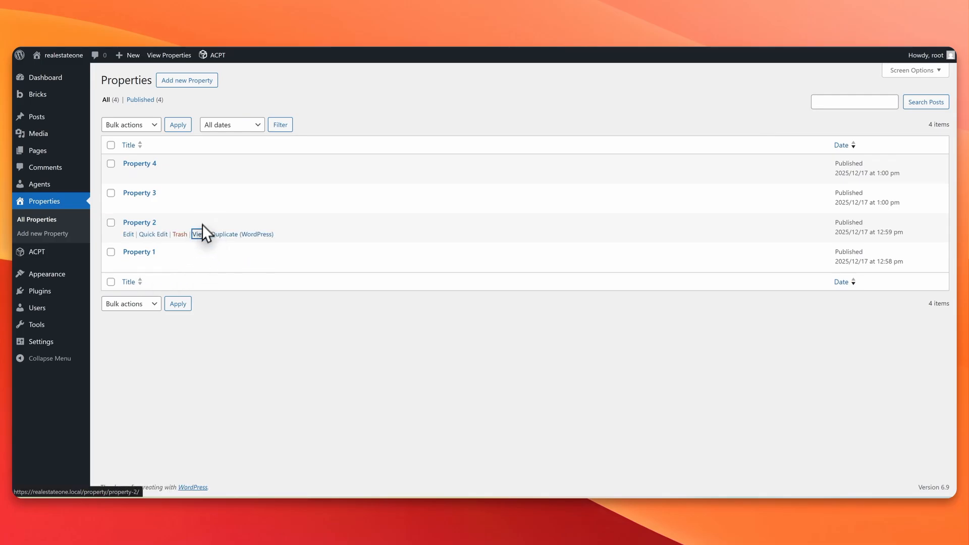
middle_click(201, 204)
middle_click(199, 176)
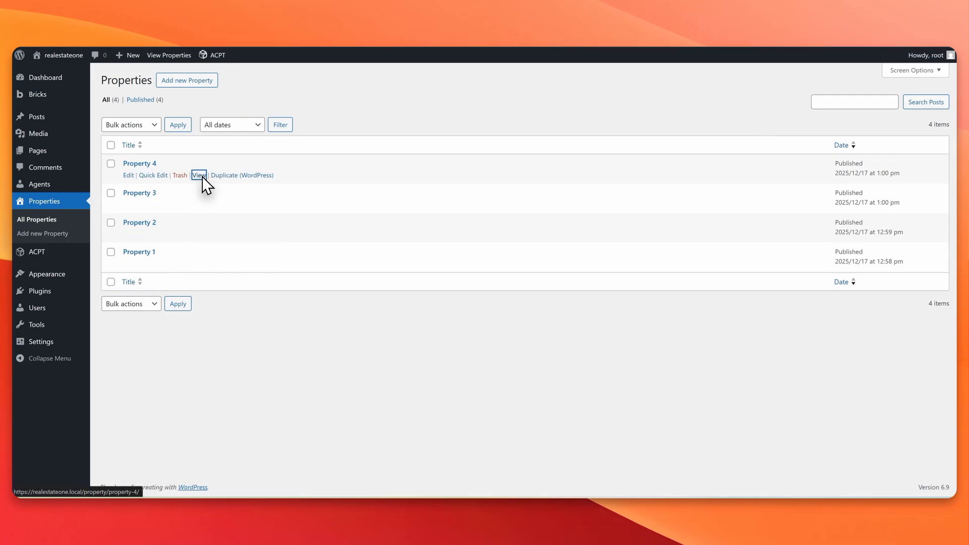
Step: Review each property page's assigned agent, then return to the Dashboard
key(ctrl+Tab)
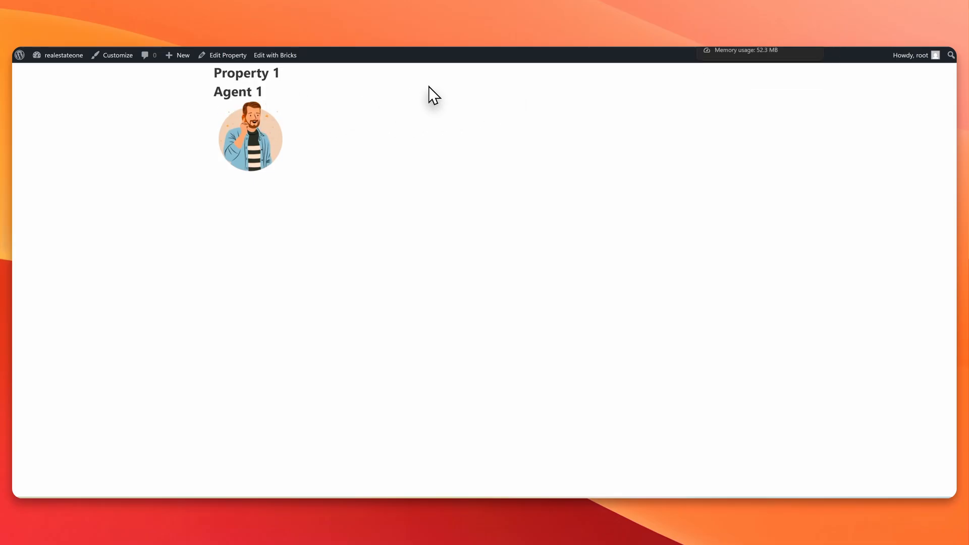
key(ctrl+Tab)
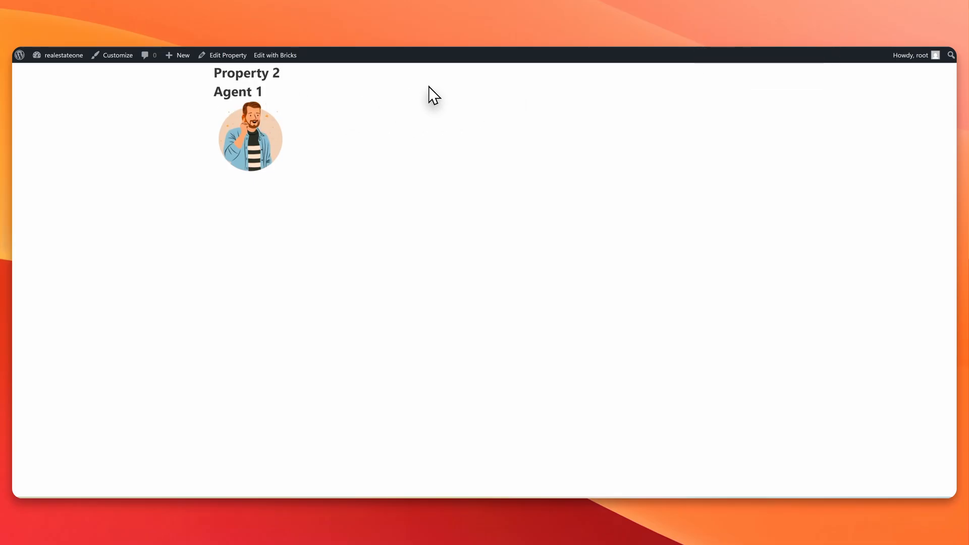
key(ctrl+Tab)
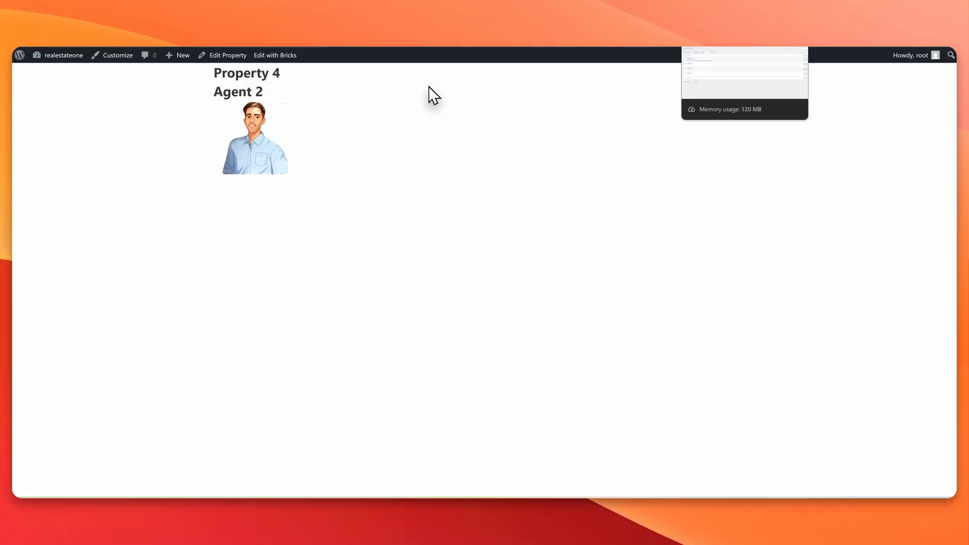
key(ctrl+Tab)
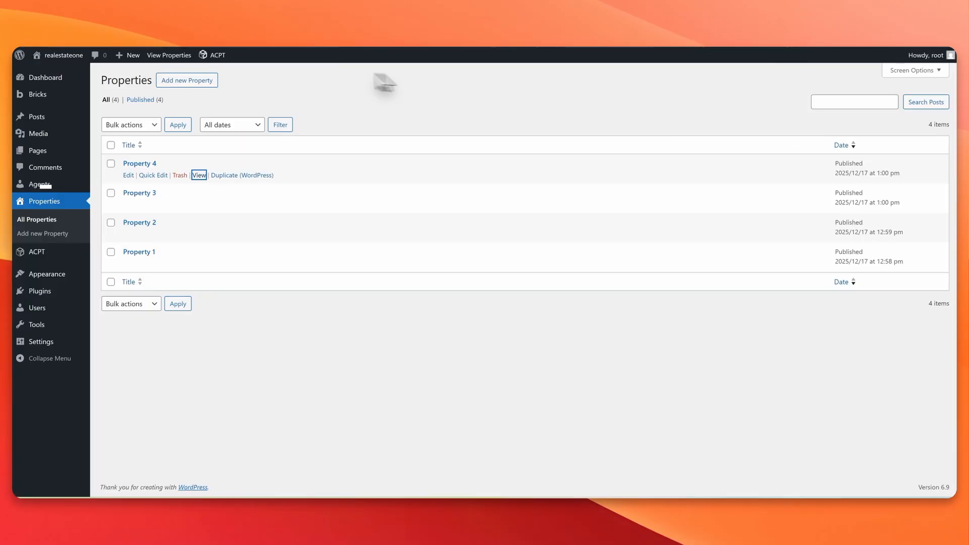
click(50, 80)
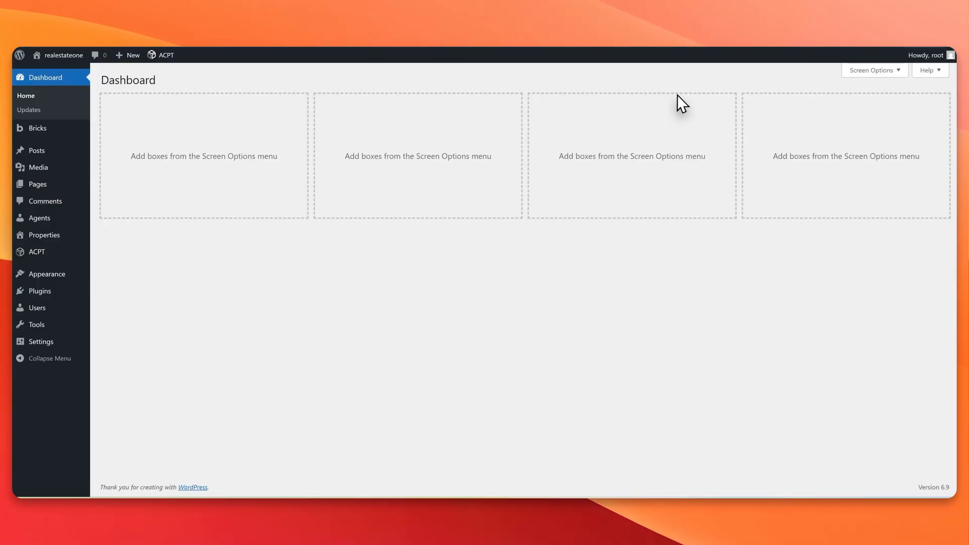